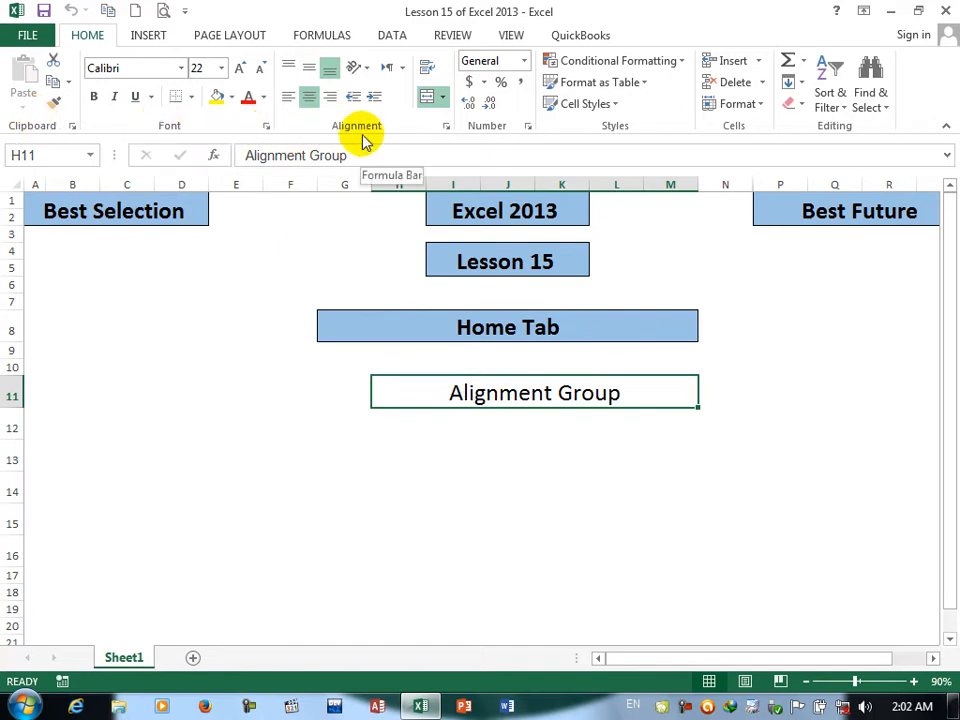
# In a new blank workbook, merge and center cells E4:G5 and enter the text alignment.
pyautogui.click(181, 507)
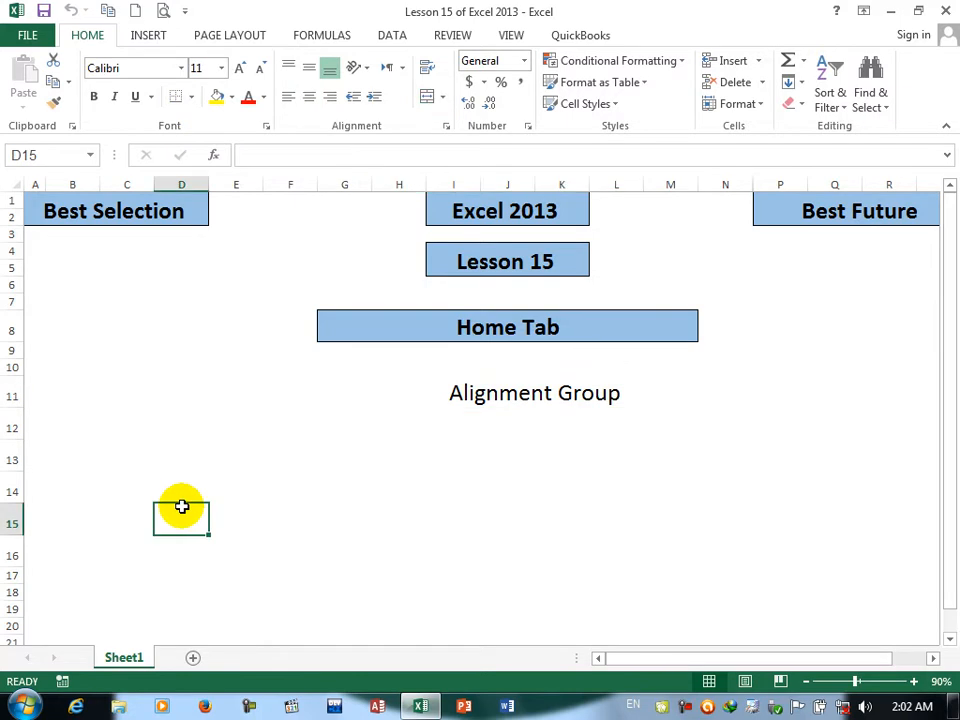
pyautogui.hotkey('ctrl', 'n')
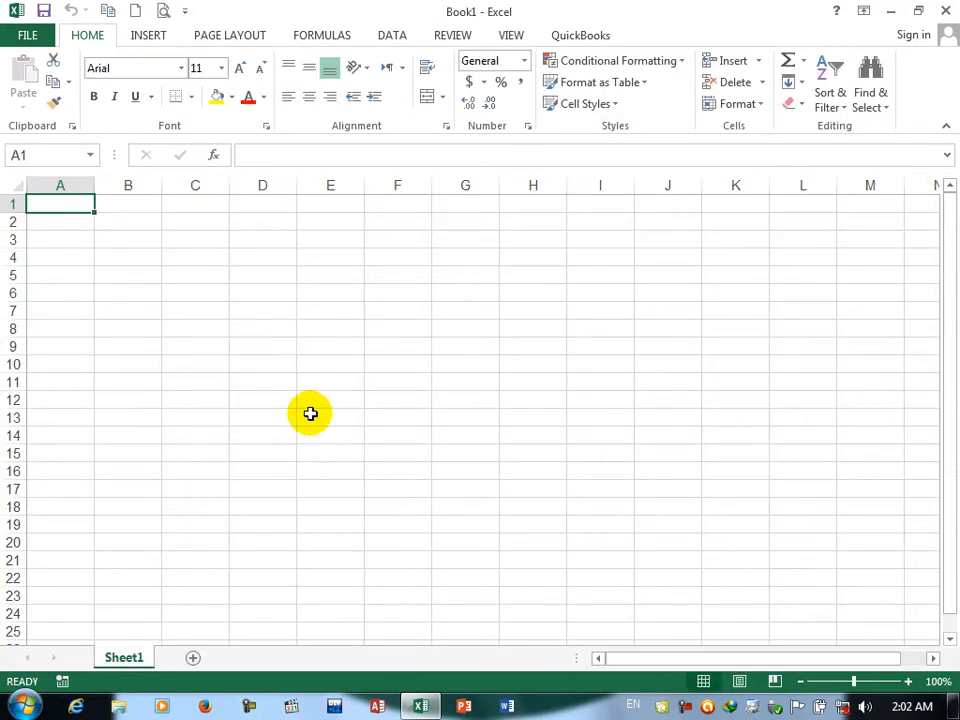
pyautogui.moveTo(332, 259); pyautogui.dragTo(492, 270)
pyautogui.click(425, 100)
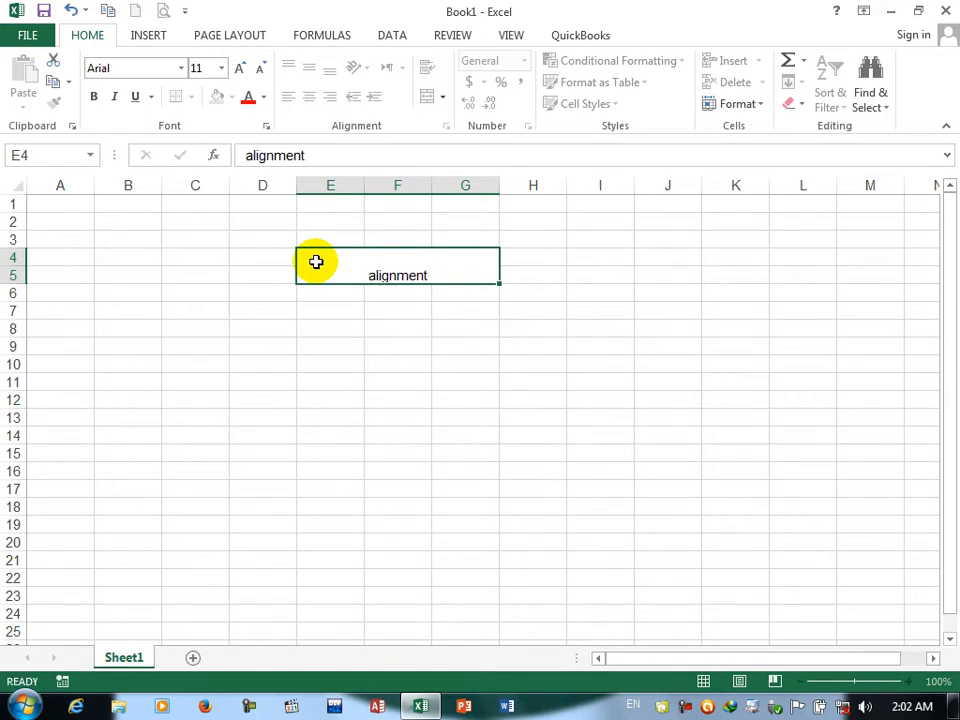
pyautogui.press('Up')
# Fill every cell in the range C7:J21 with the word font.
pyautogui.moveTo(195, 310); pyautogui.dragTo(671, 568)
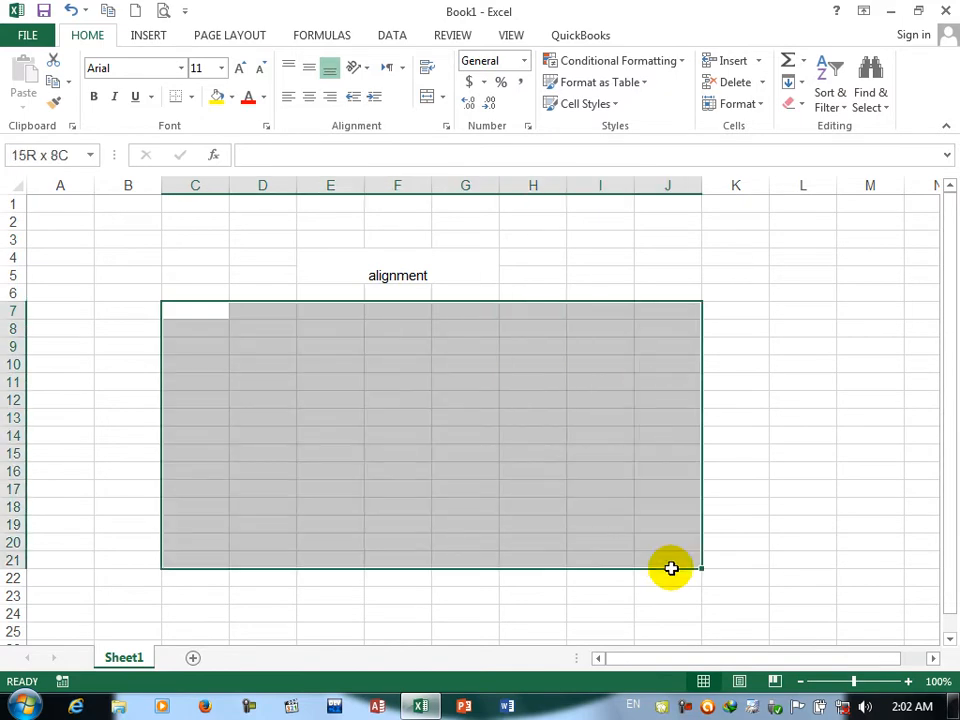
pyautogui.write('font')
pyautogui.hotkey('ctrl', 'Return')
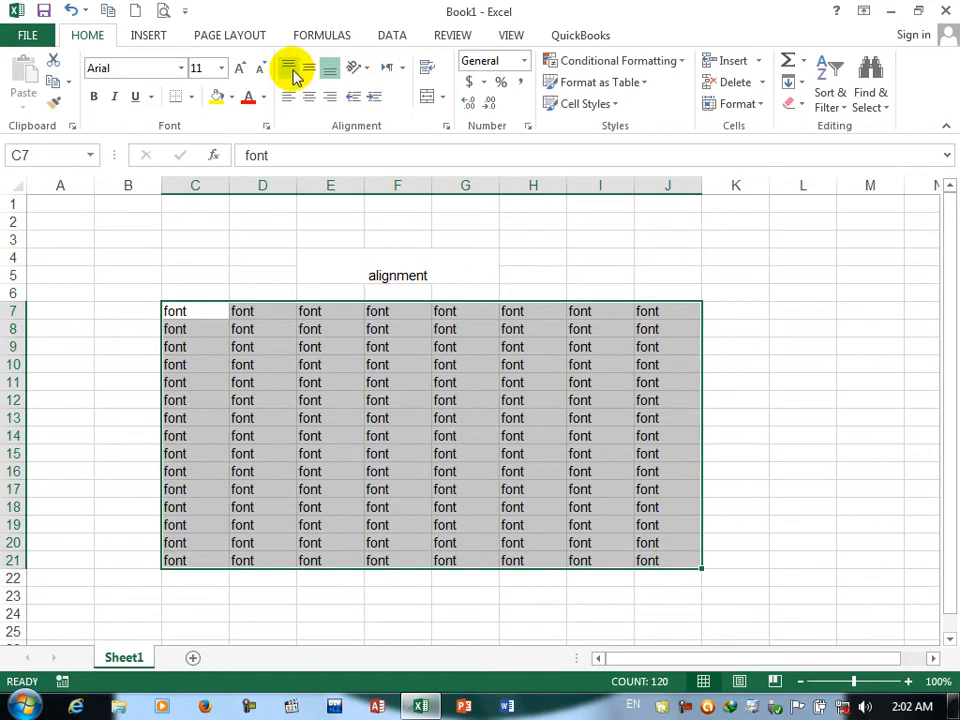
# Apply top, middle and bottom vertical alignment in turn to the merged alignment cell.
pyautogui.click(393, 268)
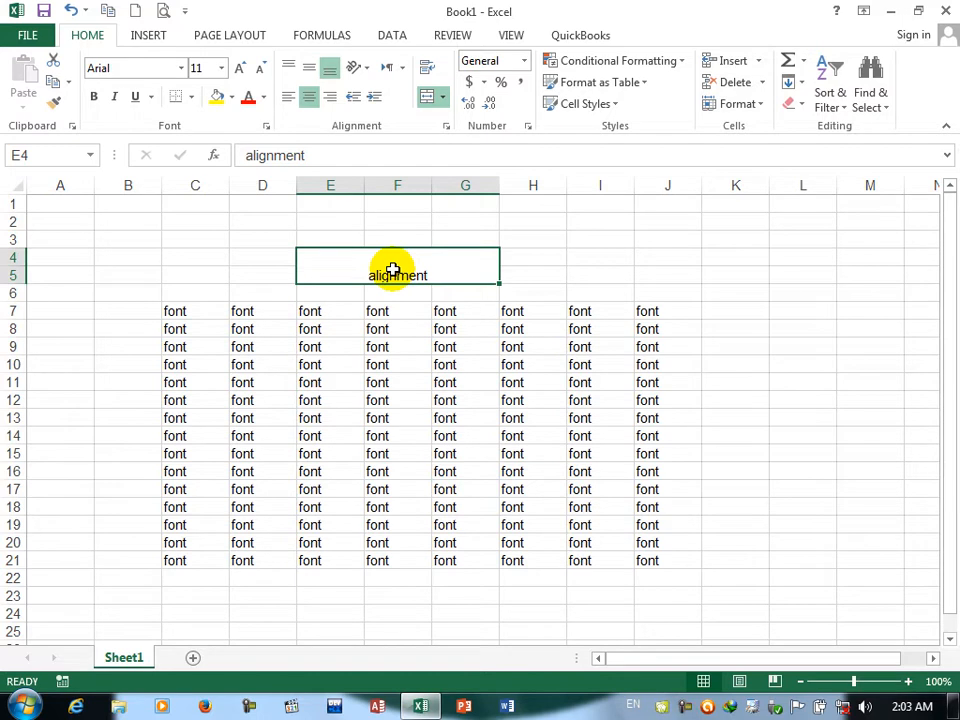
pyautogui.click(292, 66)
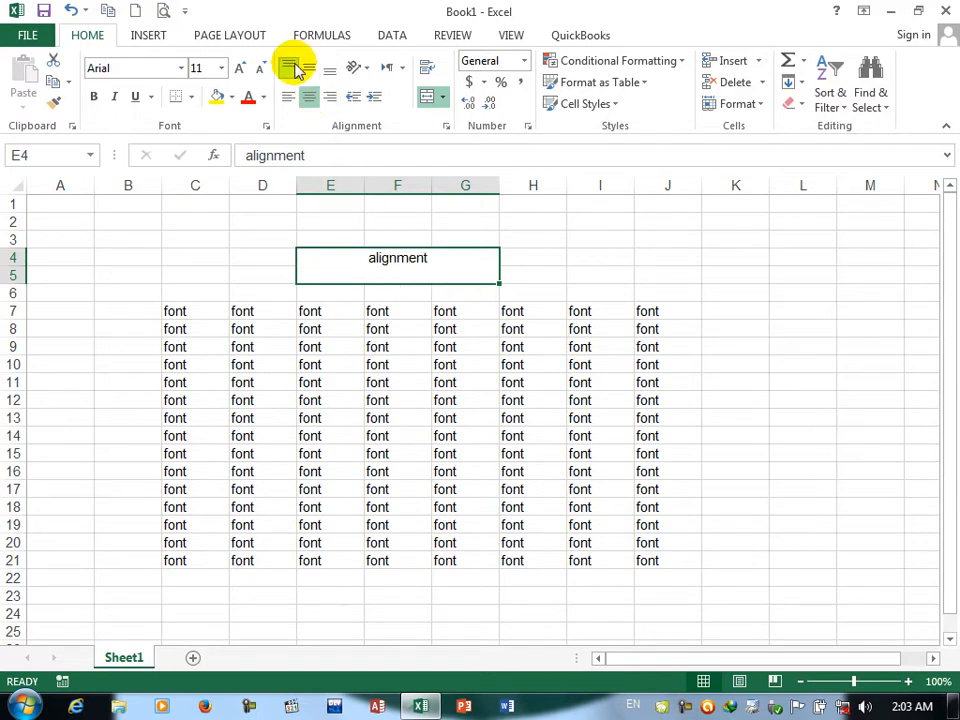
pyautogui.click(312, 69)
pyautogui.click(328, 70)
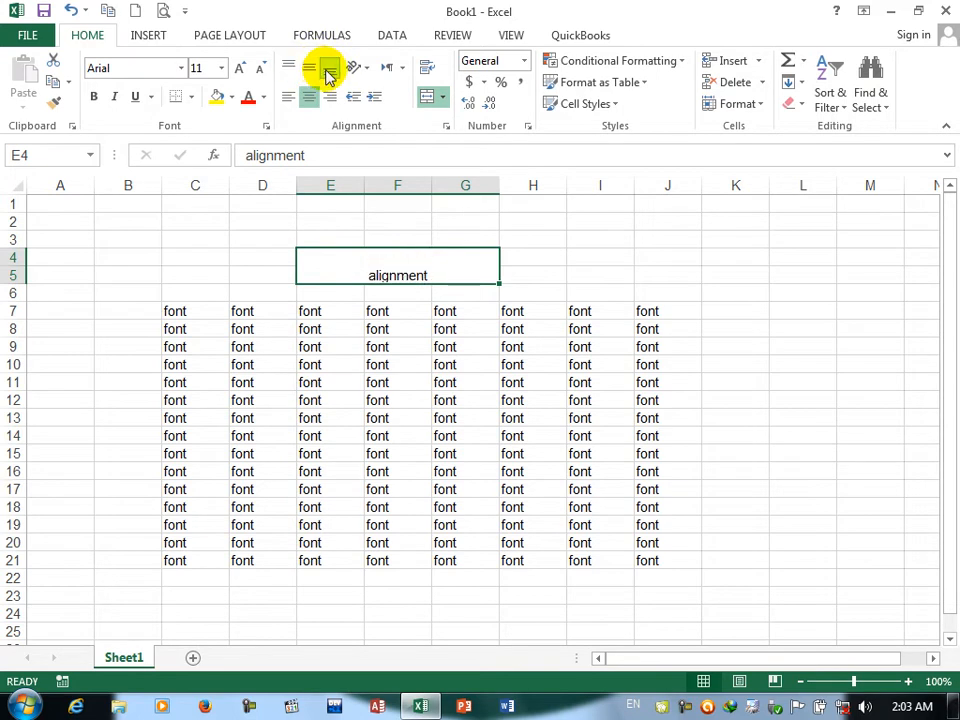
# Set the font size of cell C7 to 36 and autofit column C to its contents.
pyautogui.click(177, 307)
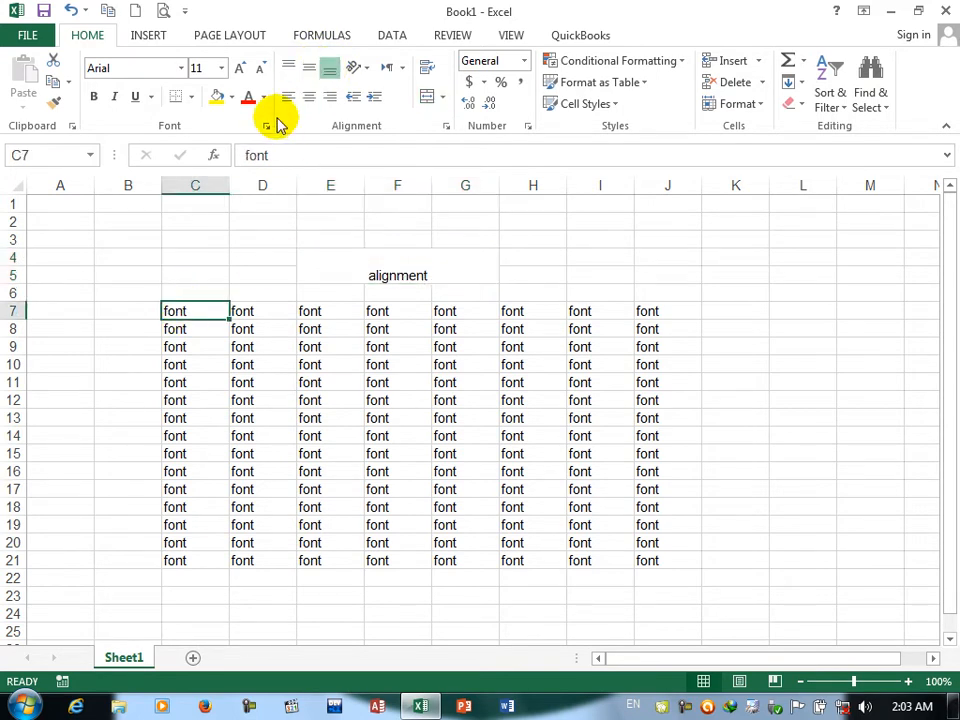
pyautogui.click(222, 70)
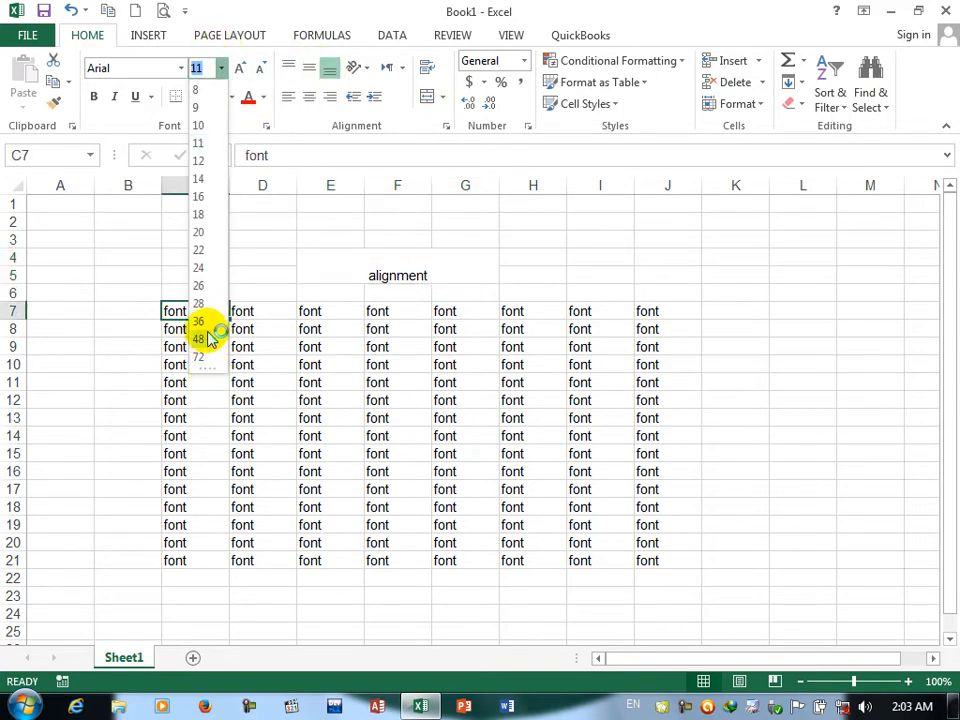
pyautogui.click(209, 322)
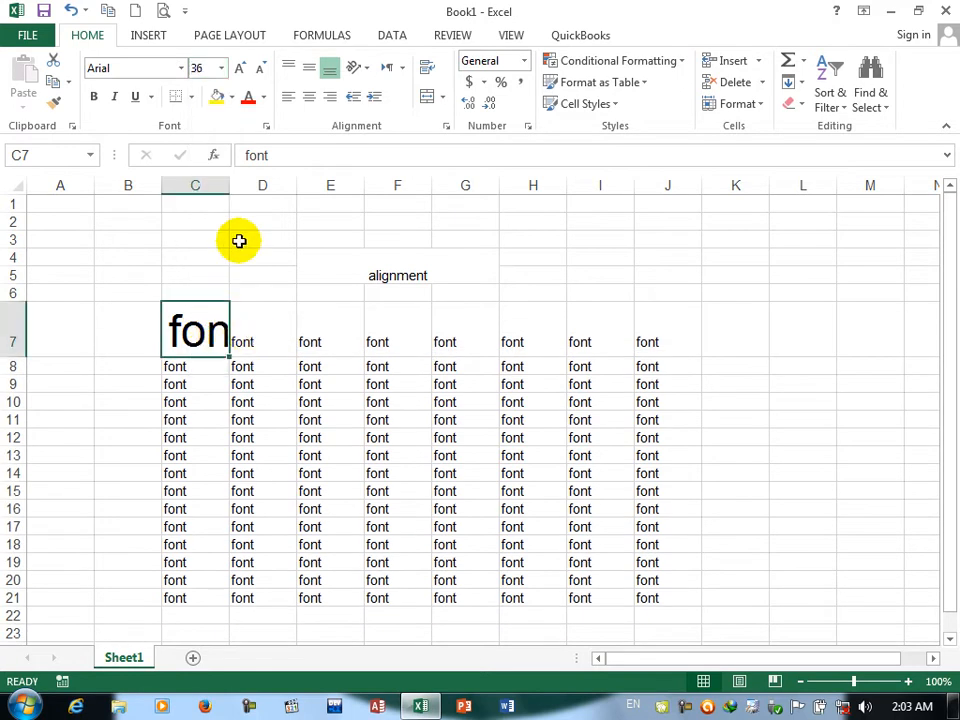
pyautogui.doubleClick(231, 180)
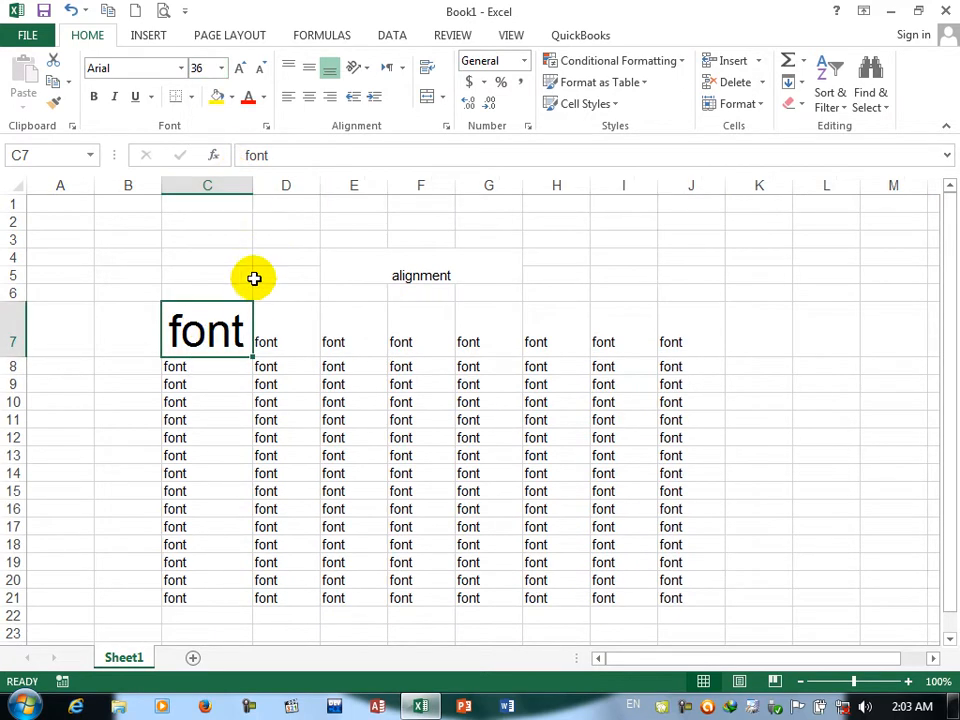
# Try different vertical alignments on the enlarged text in C7, ending with bottom alignment.
pyautogui.click(326, 75)
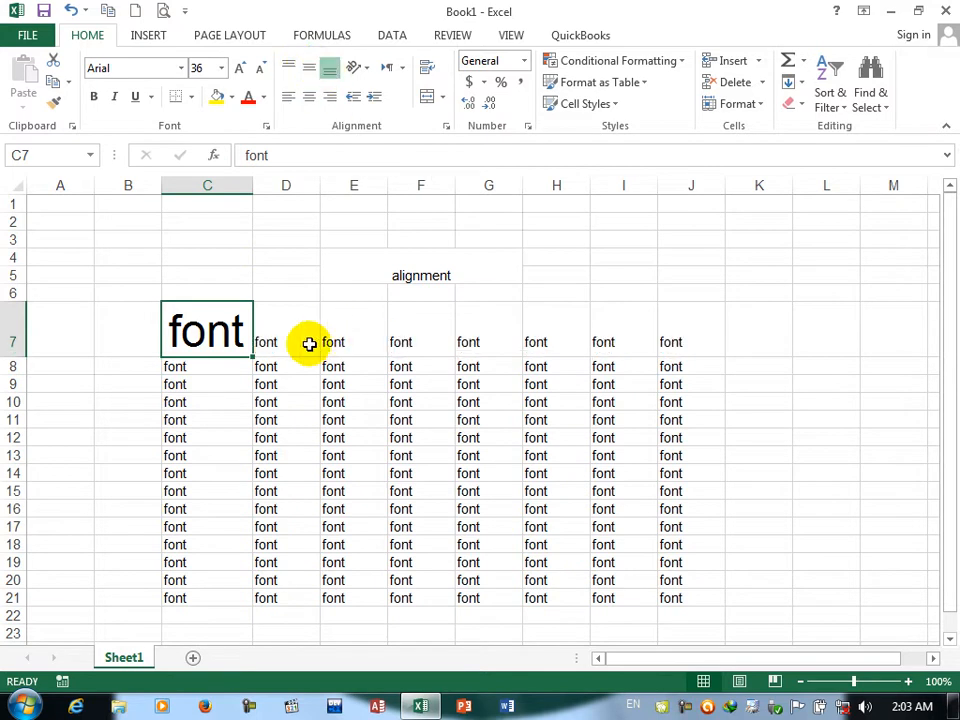
pyautogui.click(289, 72)
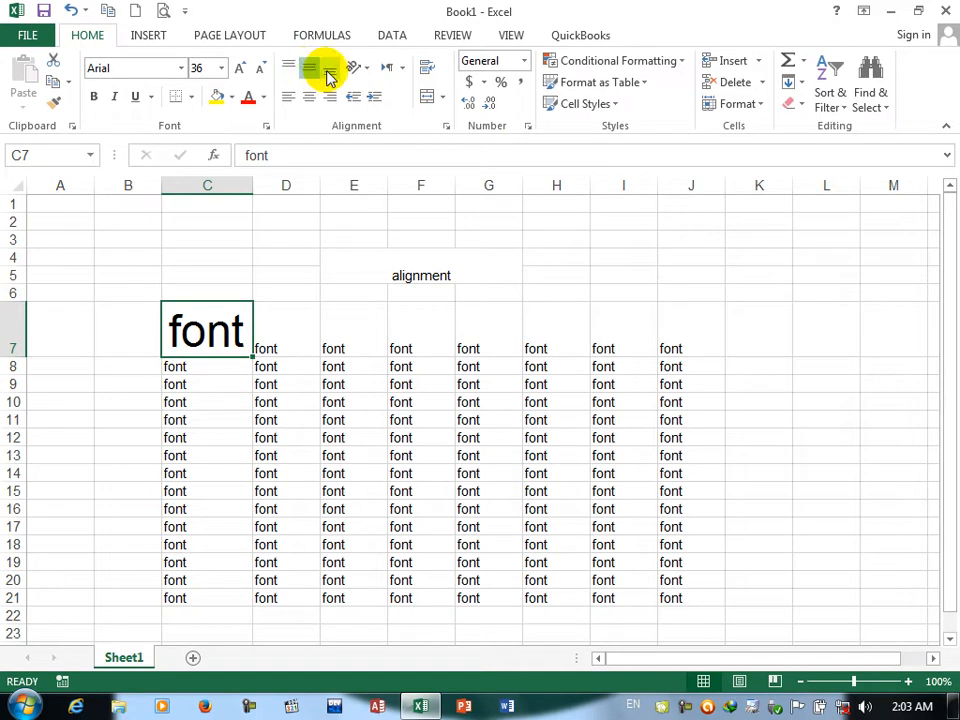
pyautogui.click(327, 72)
# Cycle the merged alignment cell through top, middle and bottom vertical alignment, ending with middle alignment.
pyautogui.click(437, 276)
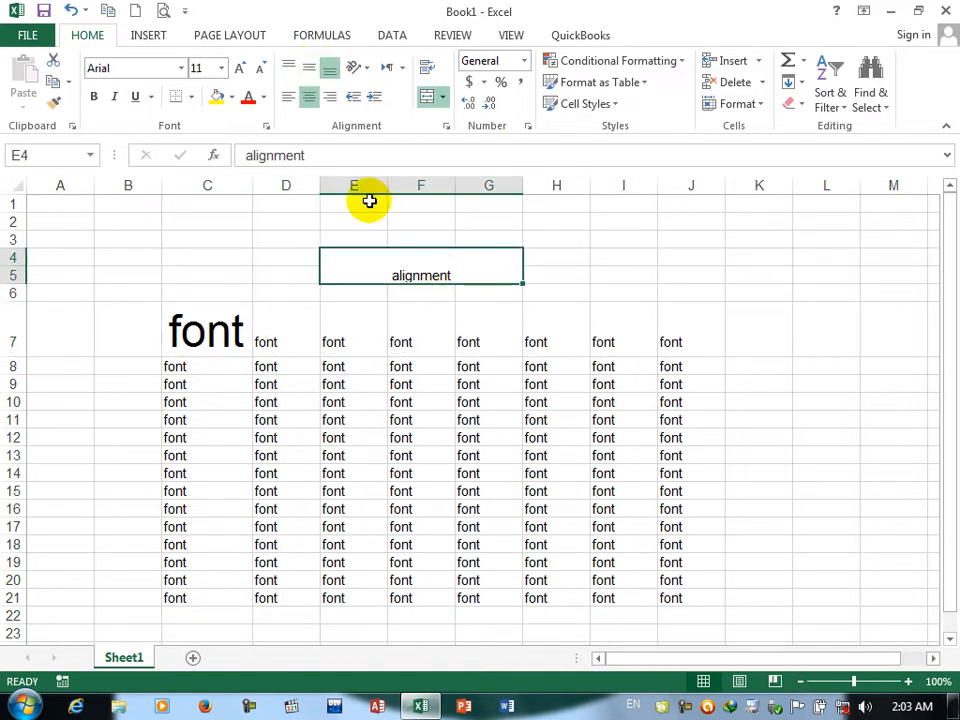
pyautogui.click(291, 64)
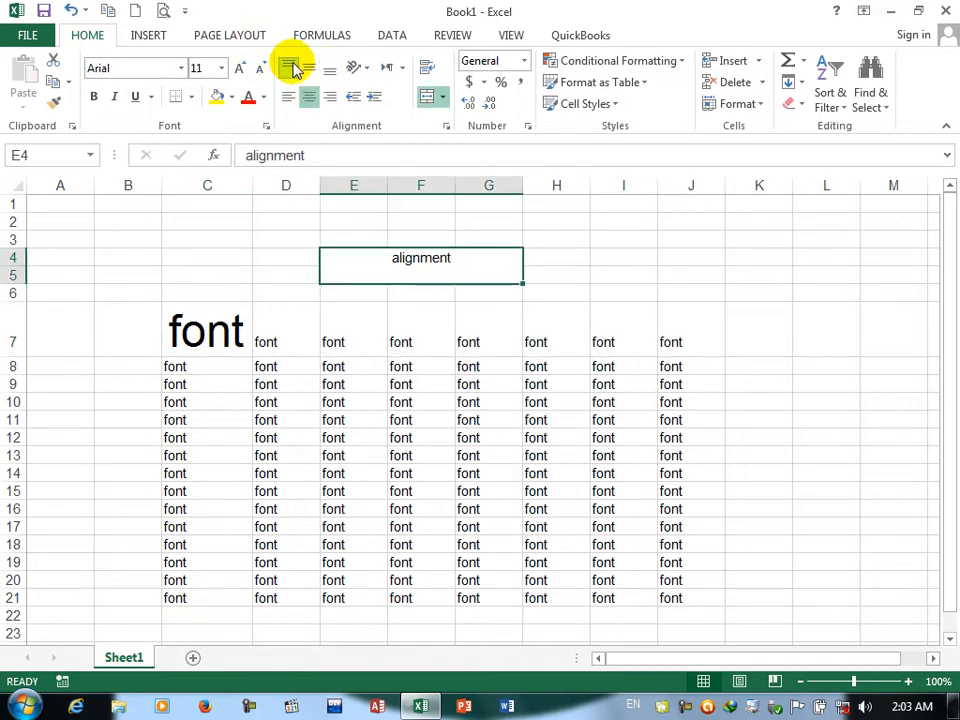
pyautogui.click(310, 70)
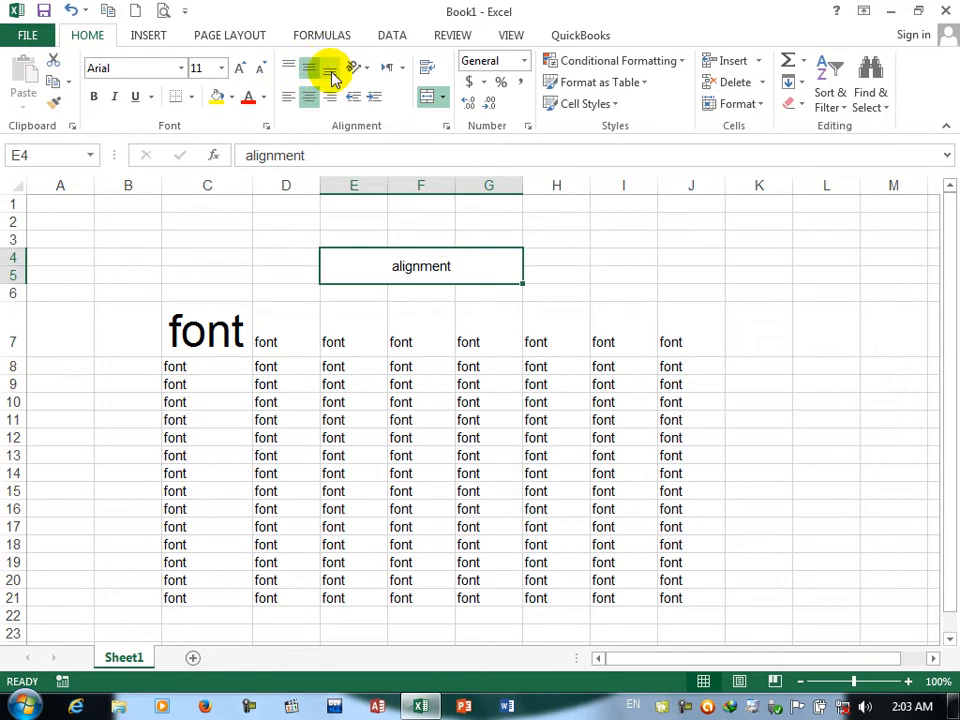
pyautogui.click(331, 72)
pyautogui.click(290, 67)
pyautogui.click(311, 67)
pyautogui.click(330, 70)
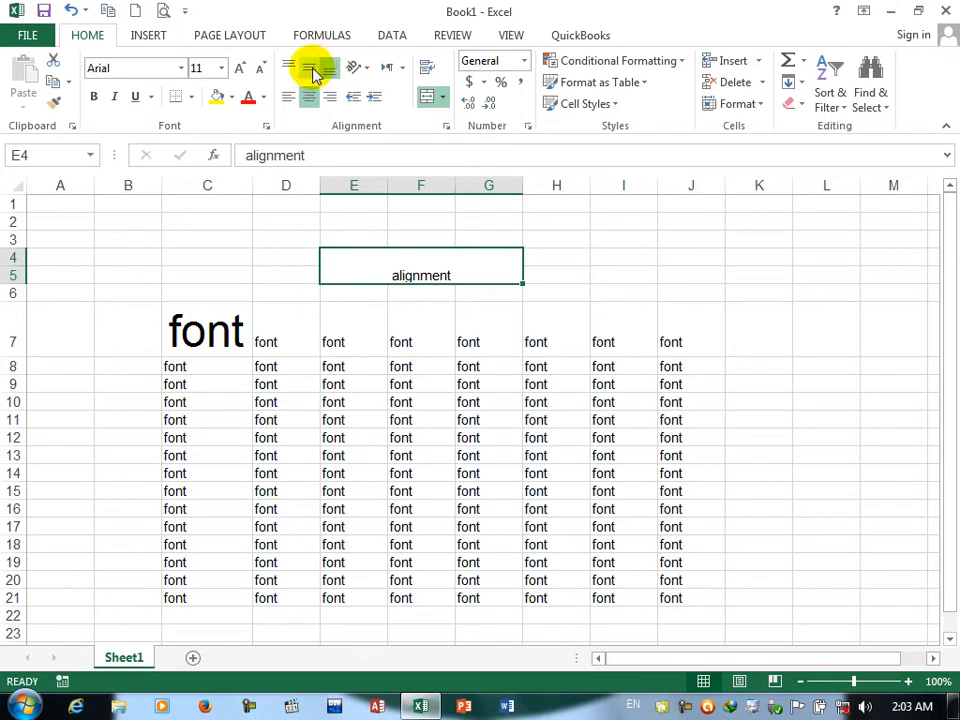
pyautogui.click(311, 70)
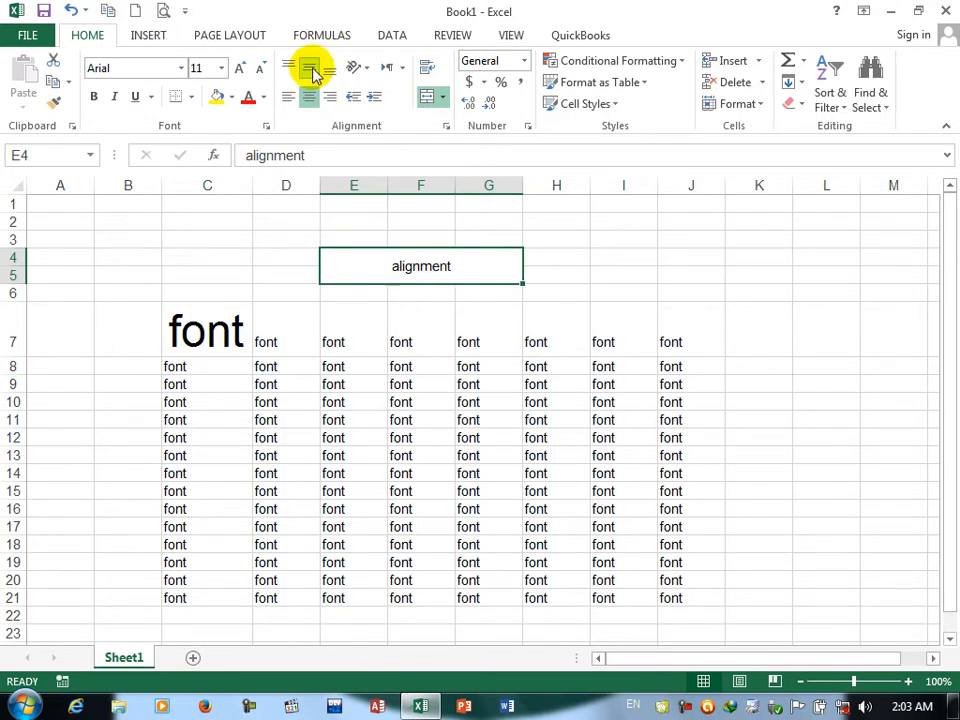
# Center the text in cell D8 horizontally and align it back to the left.
pyautogui.click(272, 368)
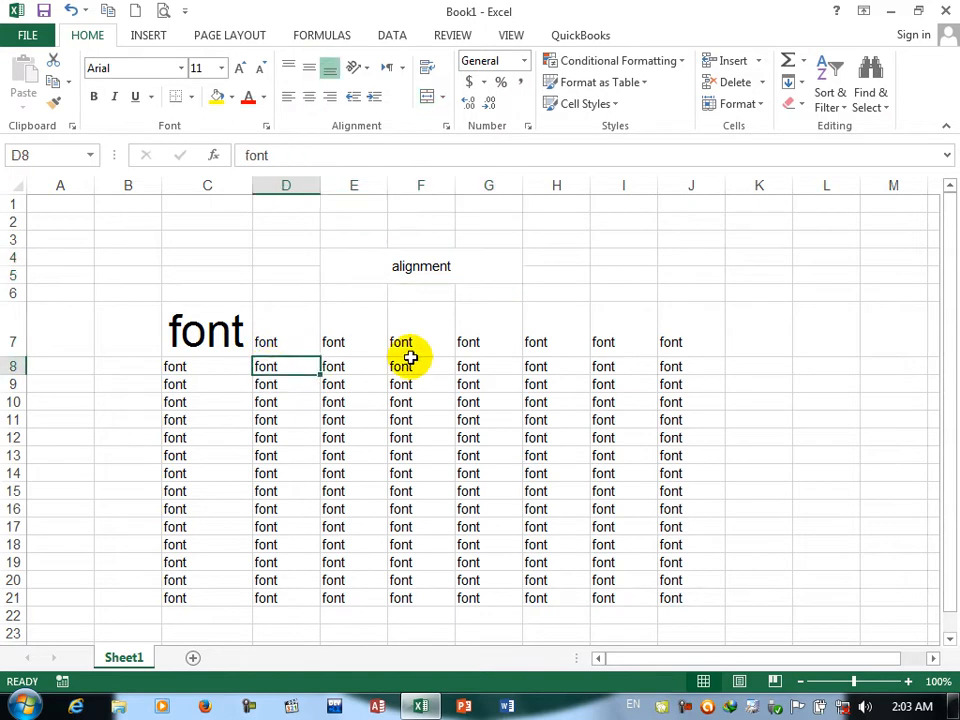
pyautogui.click(310, 100)
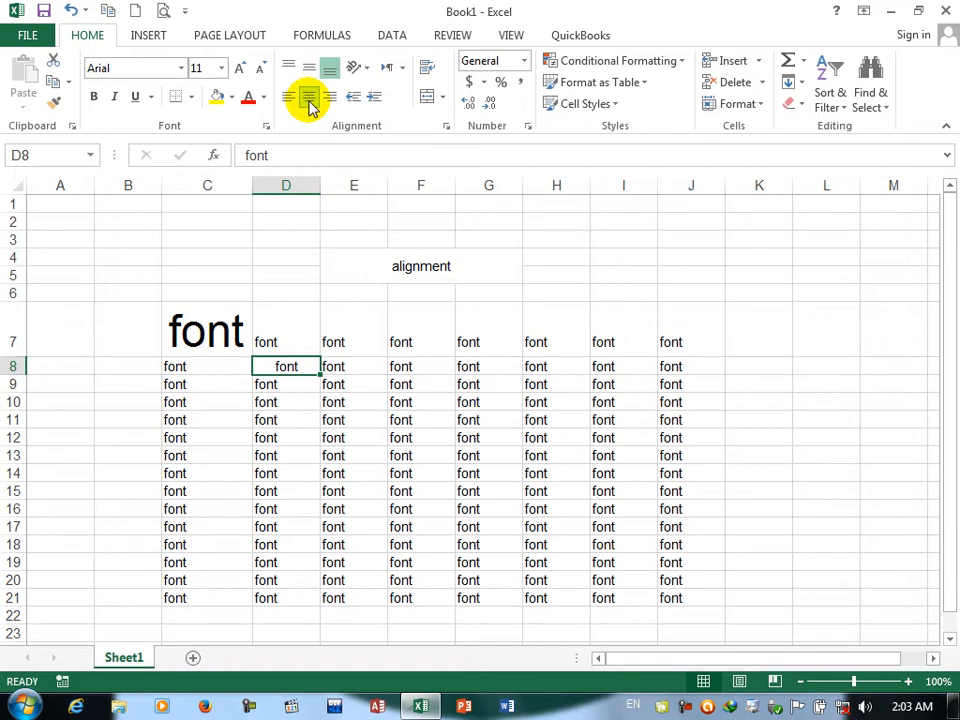
pyautogui.click(288, 97)
# Undo the recent alignment changes along with C7's font size and the column C width change.
pyautogui.click(186, 322)
pyautogui.hotkey('ctrl', 'z')
pyautogui.hotkey('ctrl', 'z')
pyautogui.hotkey('ctrl', 'z')
pyautogui.hotkey('ctrl', 'z')
pyautogui.hotkey('ctrl', 'z')
pyautogui.hotkey('ctrl', 'z')
pyautogui.hotkey('ctrl', 'z')
pyautogui.click(186, 322)
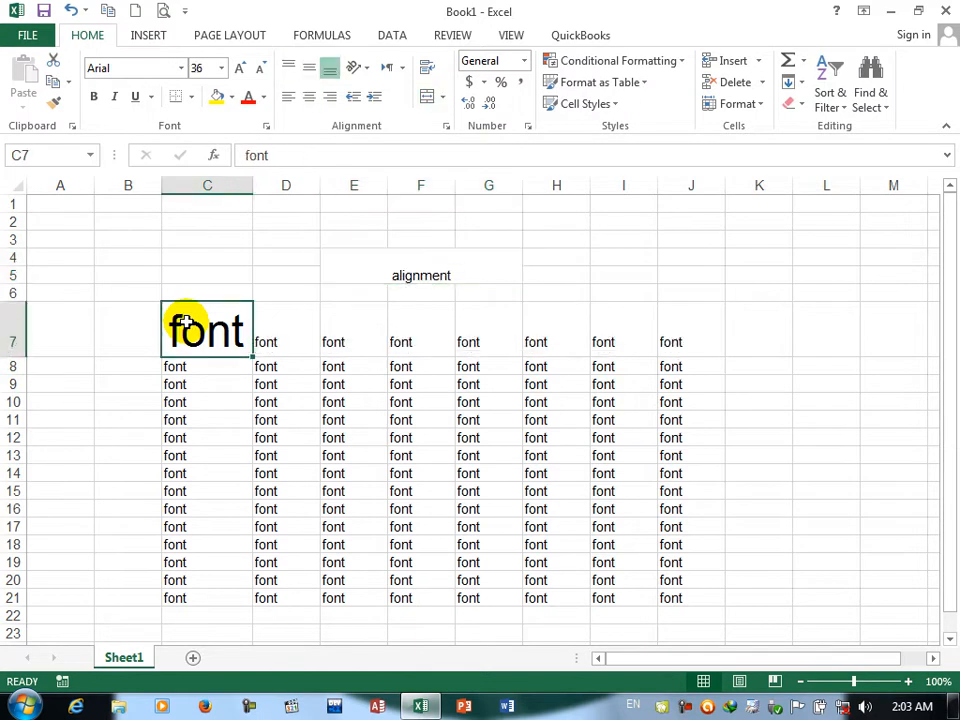
pyautogui.hotkey('ctrl', 'z')
pyautogui.hotkey('ctrl', 'z')
# Apply all borders to the range C7:J21.
pyautogui.moveTo(180, 317); pyautogui.dragTo(650, 562)
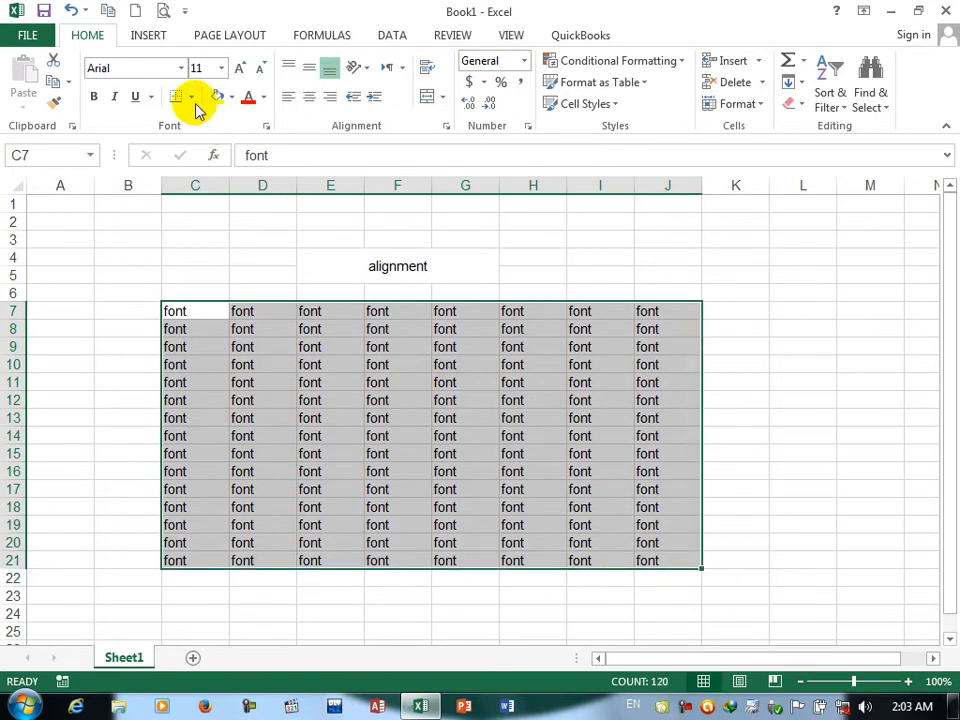
pyautogui.click(191, 97)
pyautogui.click(189, 255)
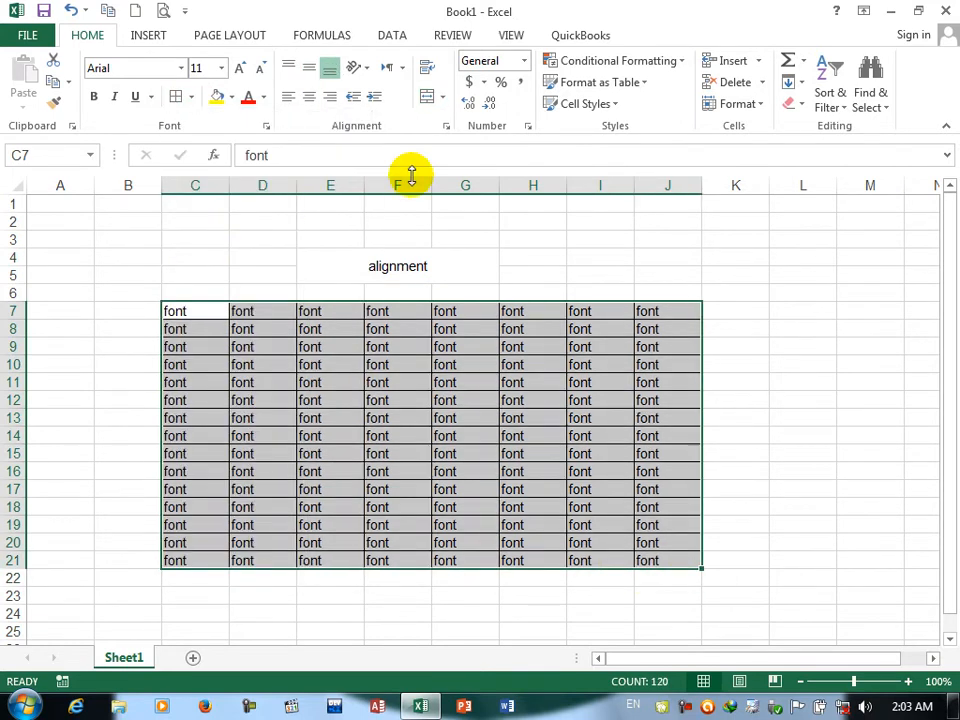
# Apply center, left and right horizontal alignment in turn to C7:J21, ending with center alignment.
pyautogui.click(308, 97)
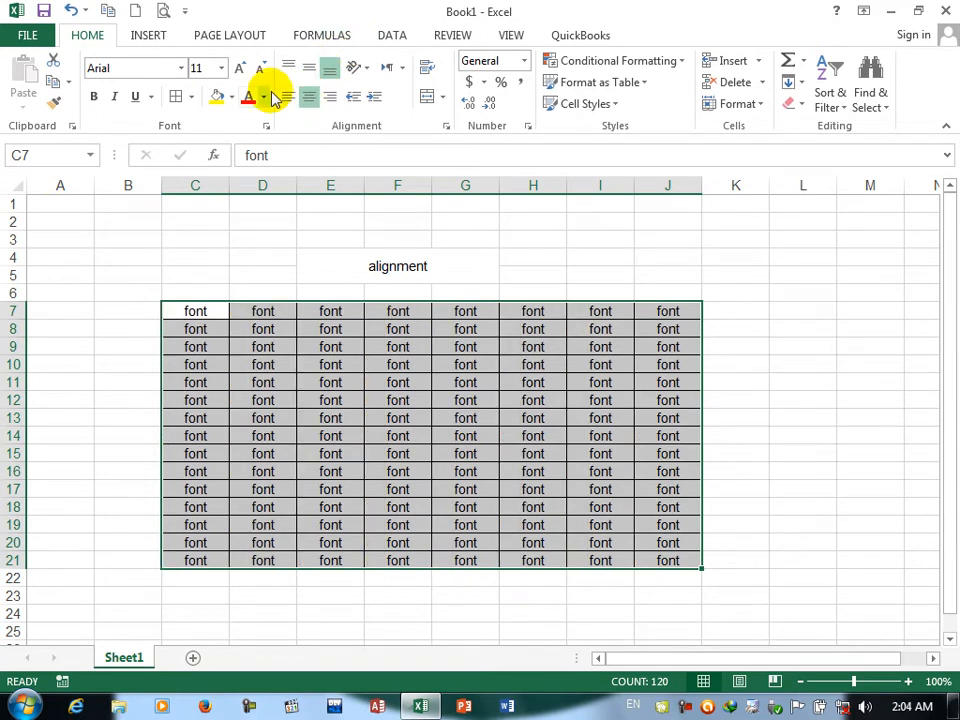
pyautogui.click(287, 97)
pyautogui.click(331, 97)
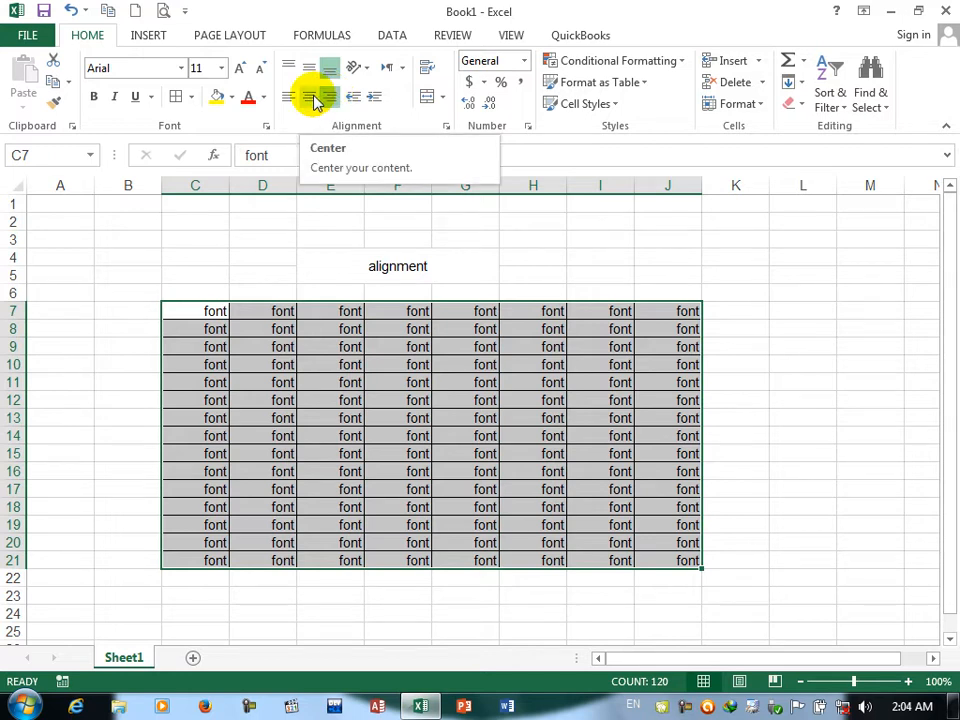
pyautogui.click(313, 100)
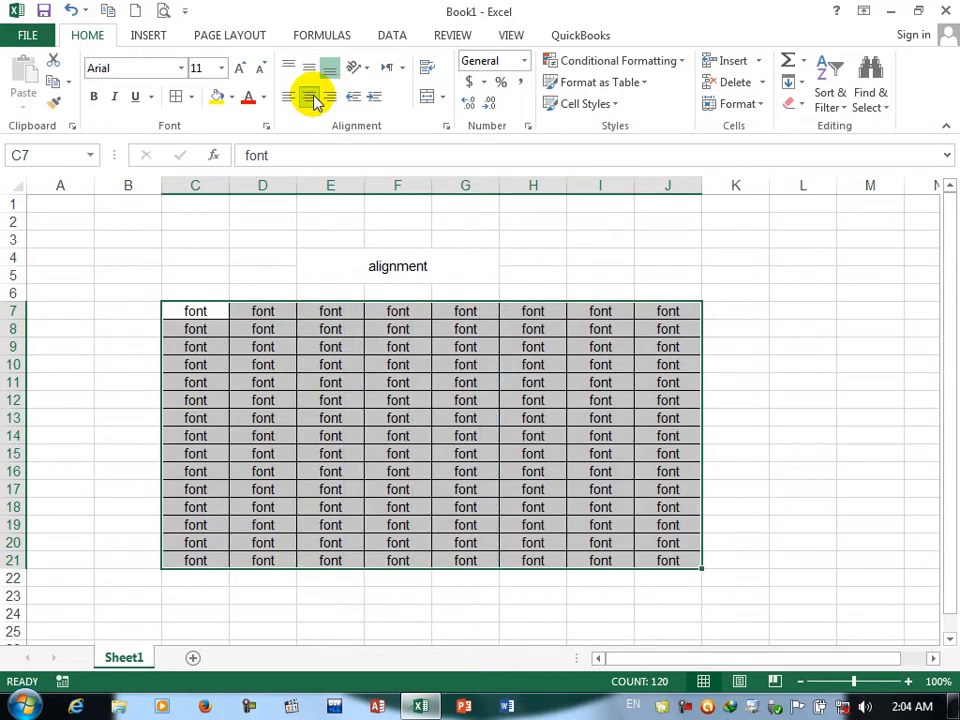
# Repeatedly increase and decrease the indent of C7:J21, ending with an increased indent.
pyautogui.click(373, 98)
pyautogui.click(375, 100)
pyautogui.click(376, 102)
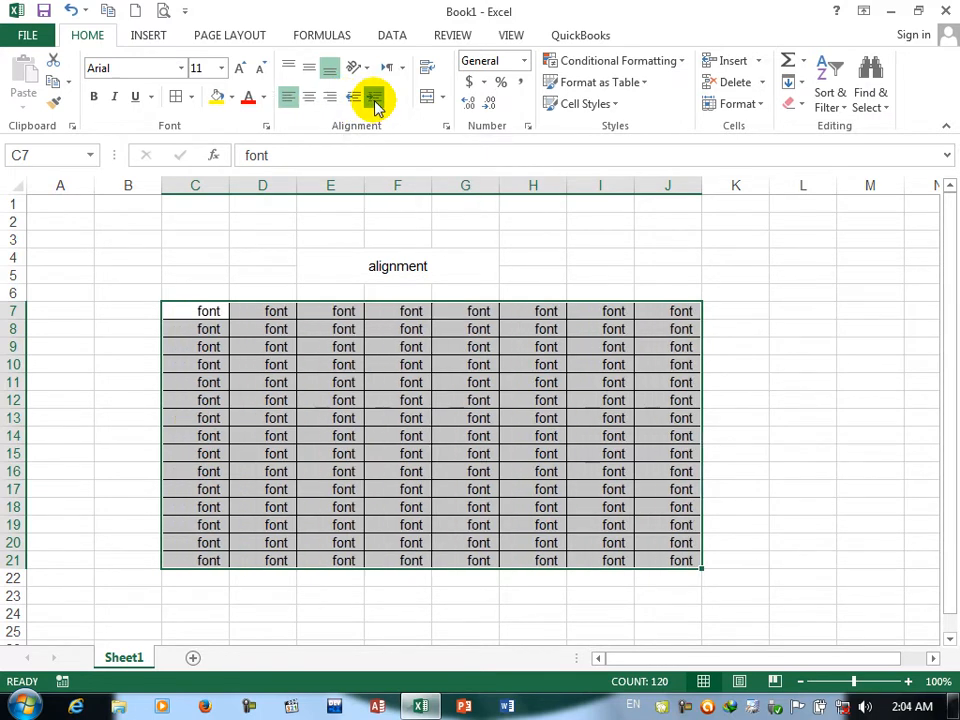
pyautogui.click(375, 101)
pyautogui.click(357, 97)
pyautogui.click(357, 97)
pyautogui.click(376, 99)
pyautogui.click(377, 99)
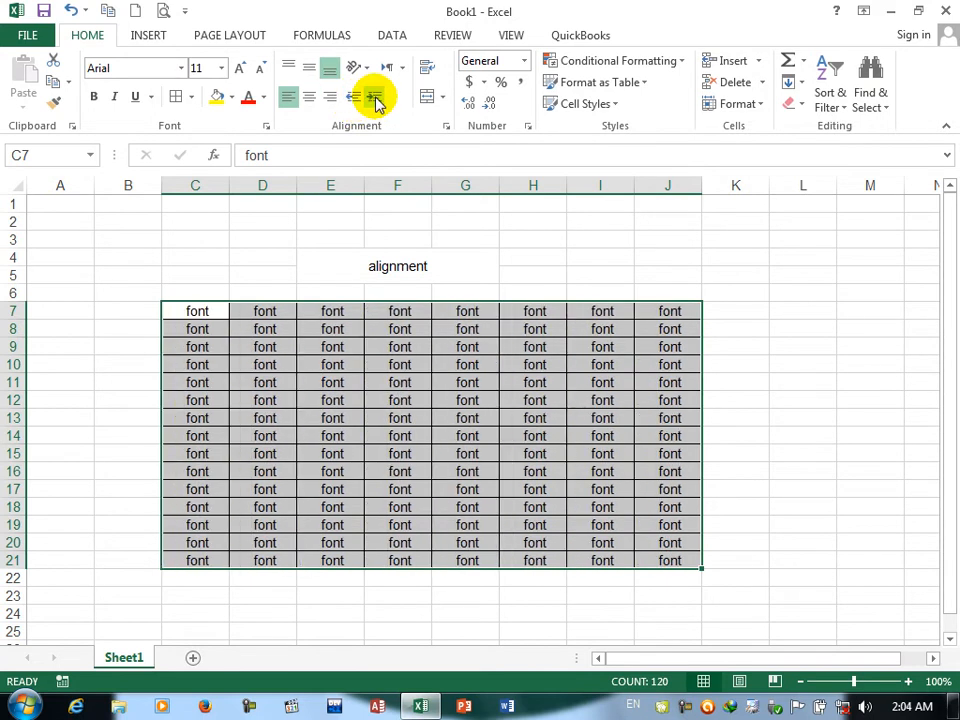
pyautogui.click(357, 99)
pyautogui.click(357, 99)
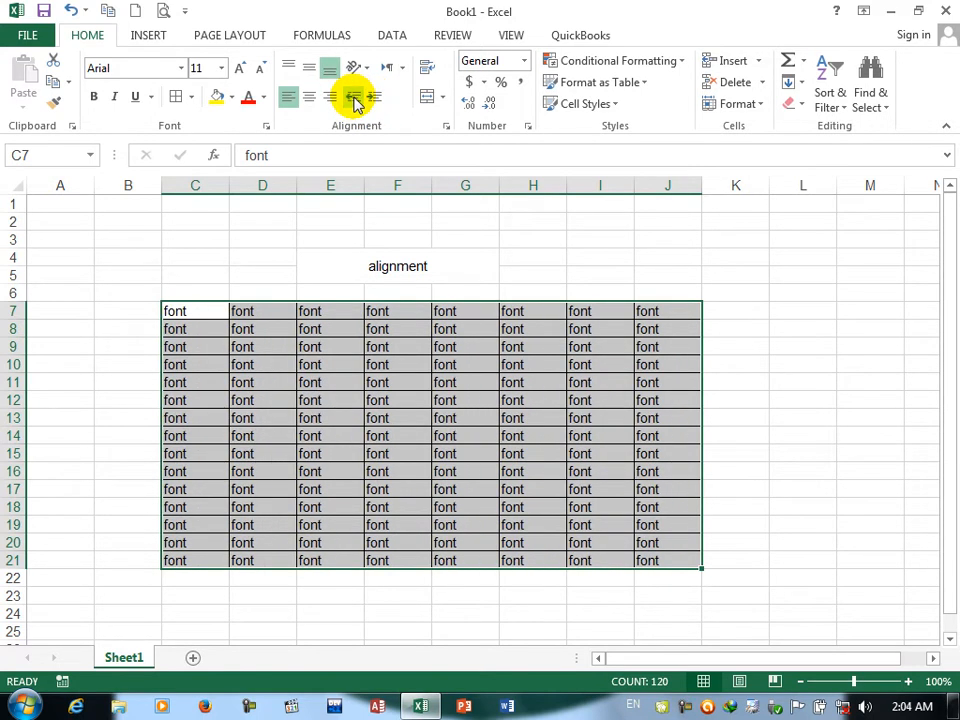
pyautogui.click(376, 99)
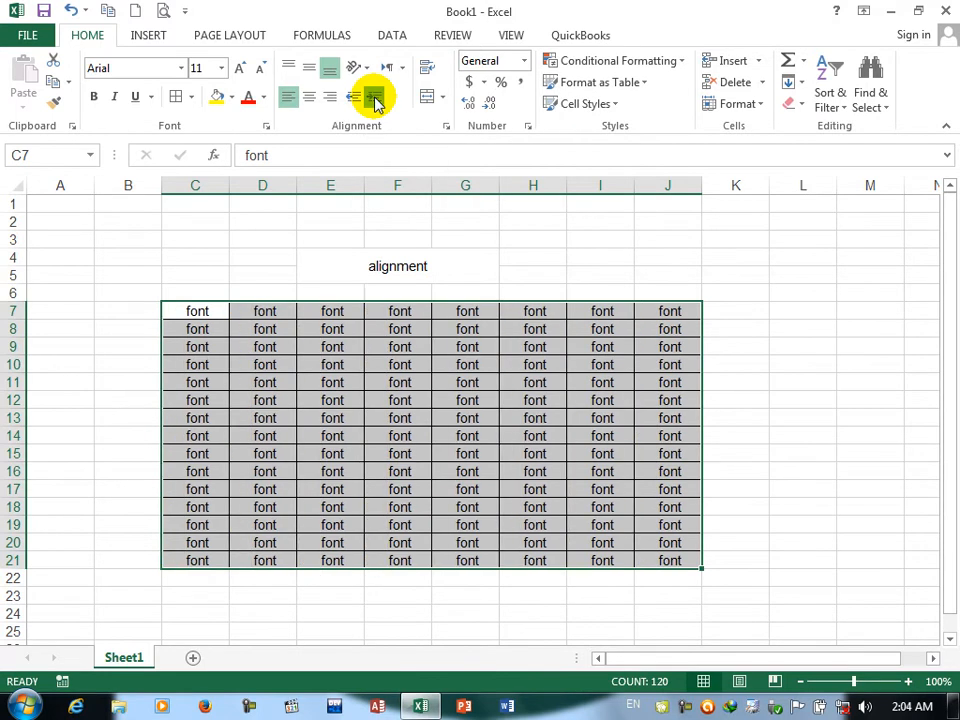
pyautogui.click(376, 99)
# Increase the indent of the merged alignment cell several levels and reduce it partway.
pyautogui.click(377, 261)
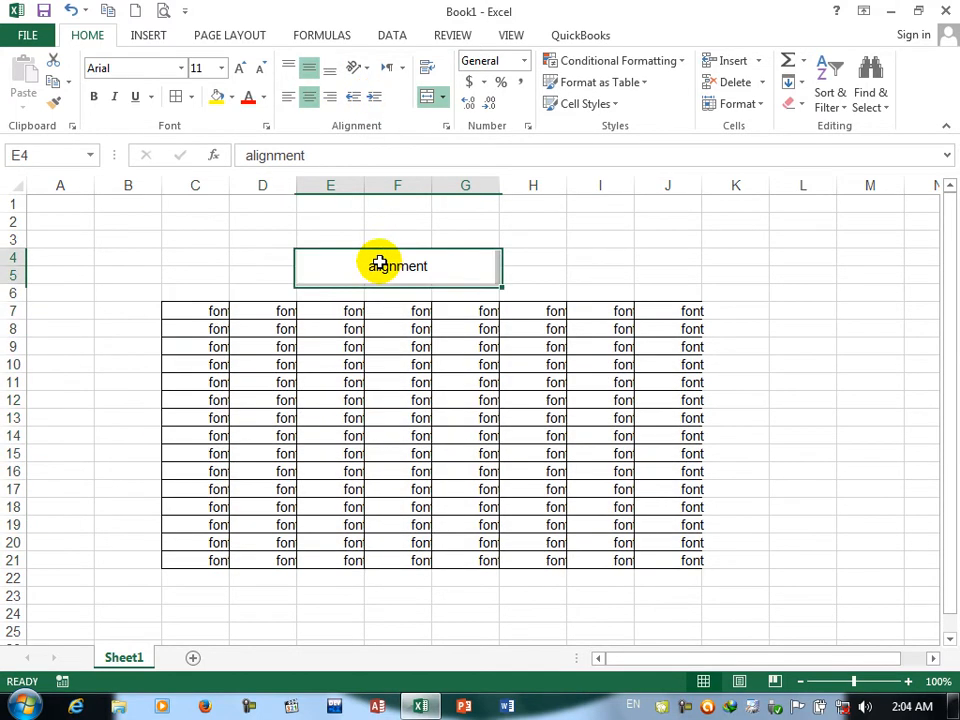
pyautogui.click(375, 97)
pyautogui.click(375, 97)
pyautogui.click(375, 97)
pyautogui.click(375, 97)
pyautogui.click(375, 97)
pyautogui.click(354, 97)
pyautogui.click(354, 97)
pyautogui.click(354, 97)
pyautogui.click(354, 97)
pyautogui.click(354, 97)
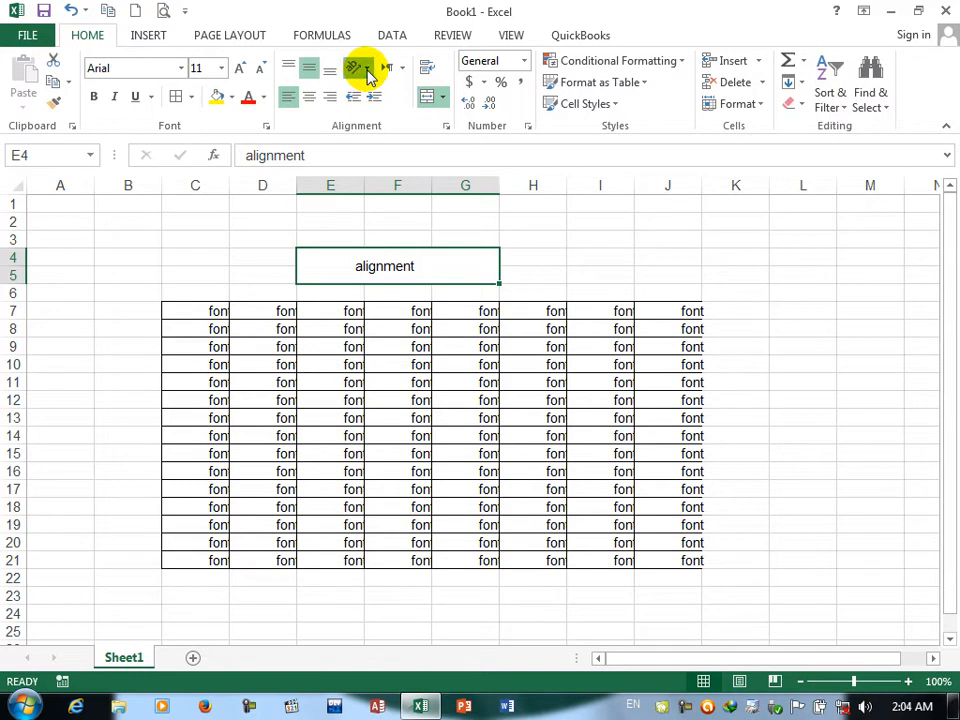
pyautogui.click(367, 67)
pyautogui.click(488, 263)
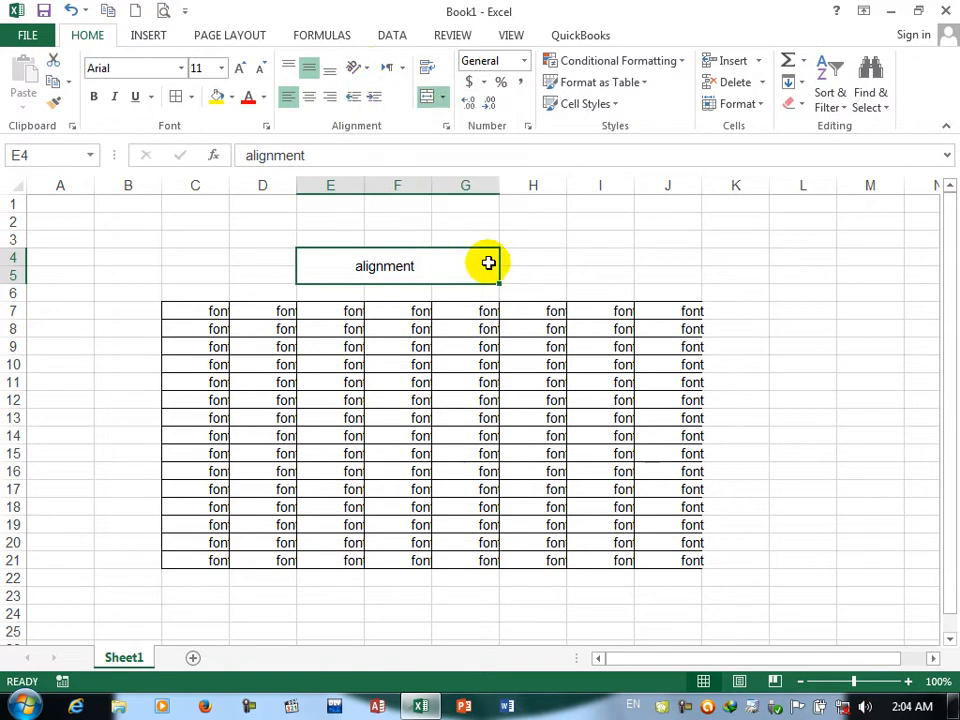
pyautogui.click(604, 271)
# Apply the Vertical Text orientation to the cells C7:C21.
pyautogui.click(199, 316)
pyautogui.moveTo(203, 334); pyautogui.dragTo(204, 556)
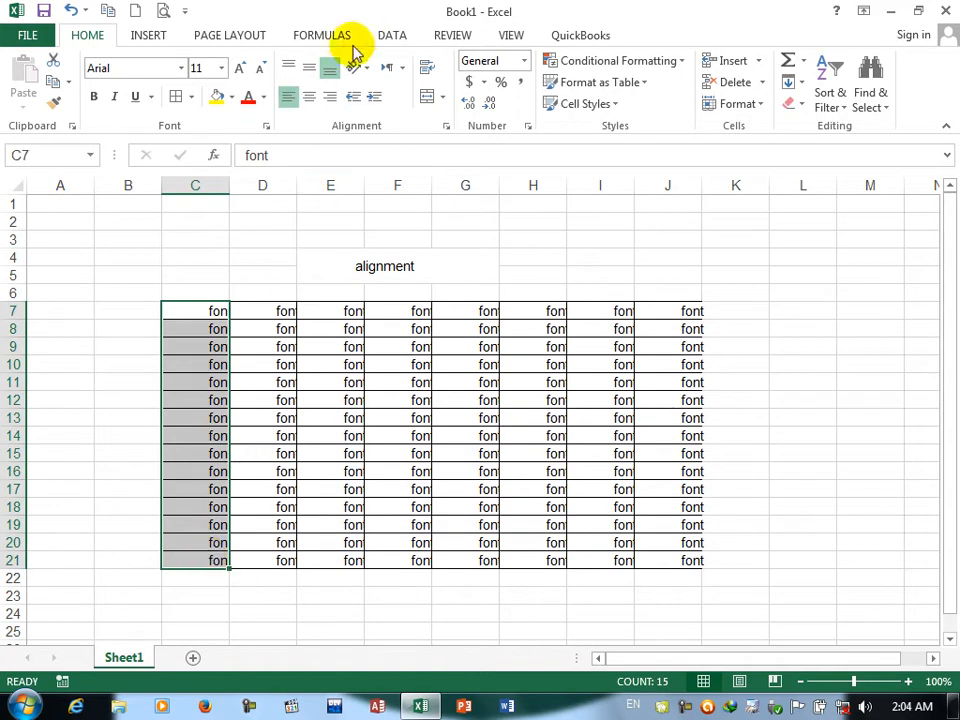
pyautogui.click(352, 67)
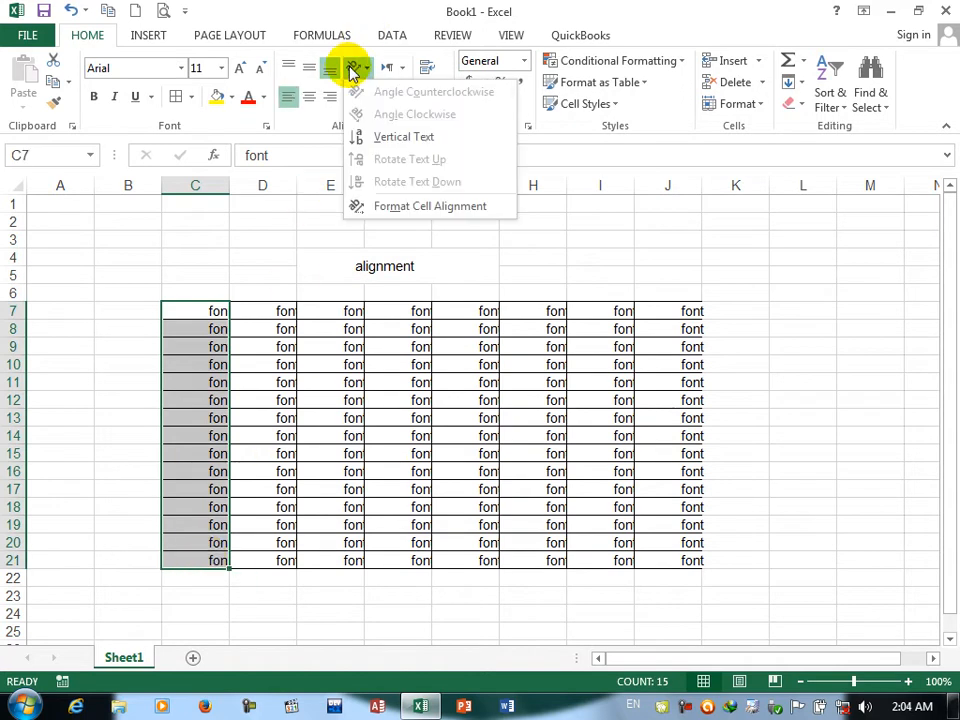
pyautogui.click(388, 140)
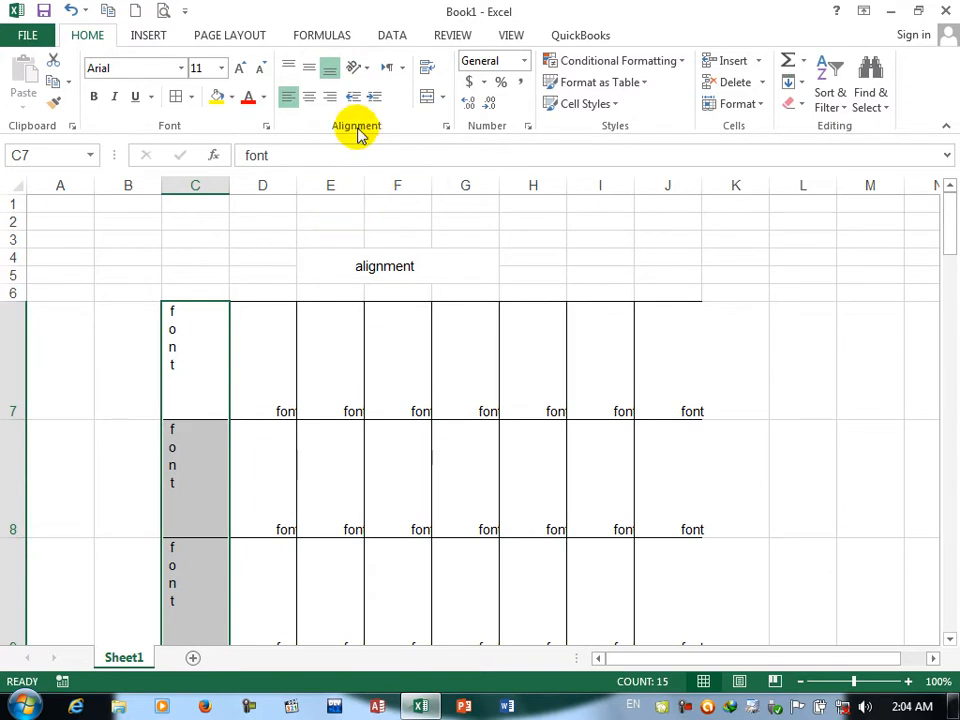
# Examine the text orientation options and the Format Cells alignment settings for C7 without applying any change.
pyautogui.click(362, 69)
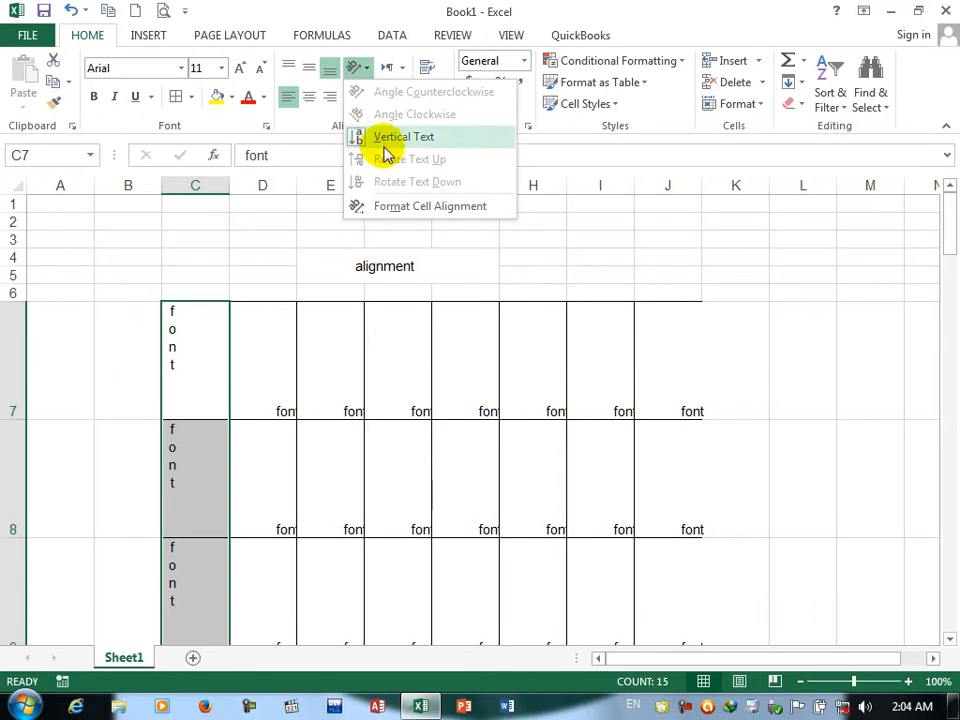
pyautogui.click(186, 386)
pyautogui.click(197, 317)
pyautogui.click(364, 67)
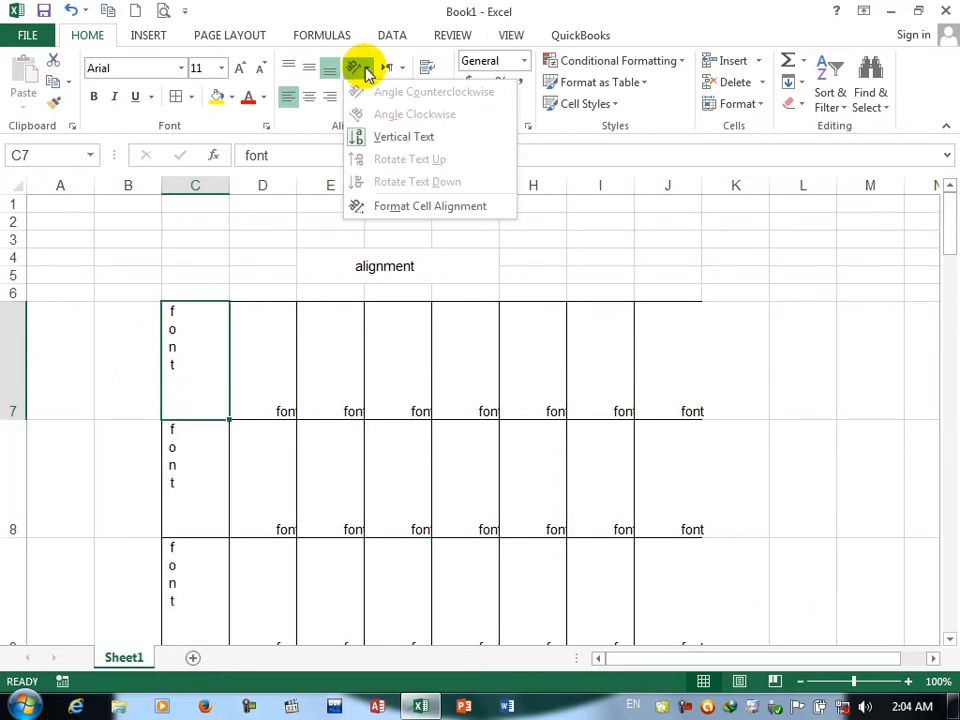
pyautogui.click(386, 205)
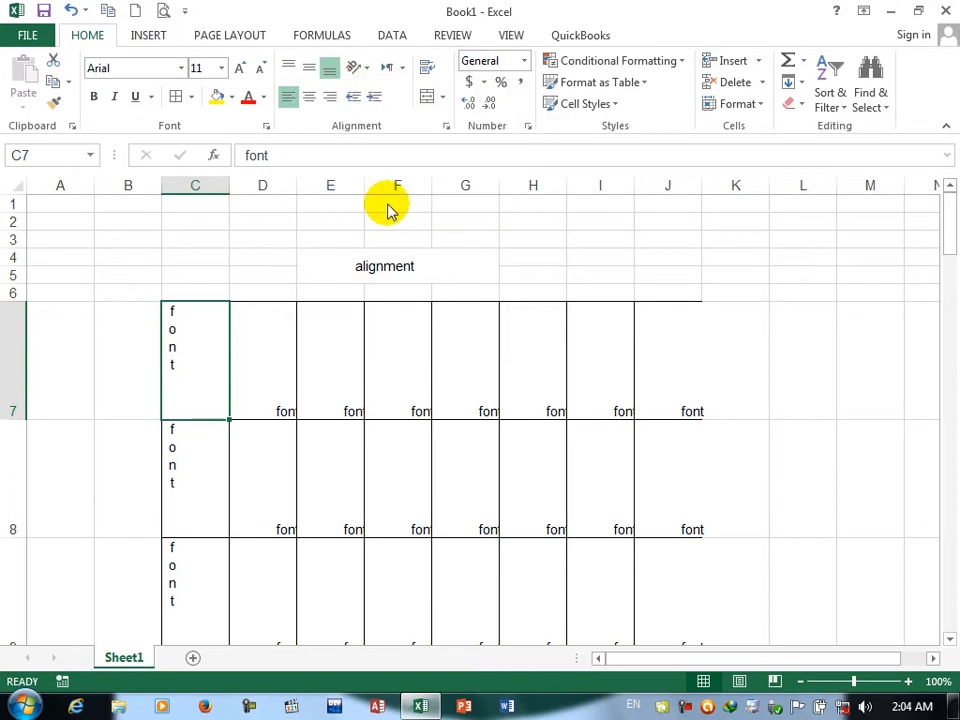
pyautogui.click(275, 281)
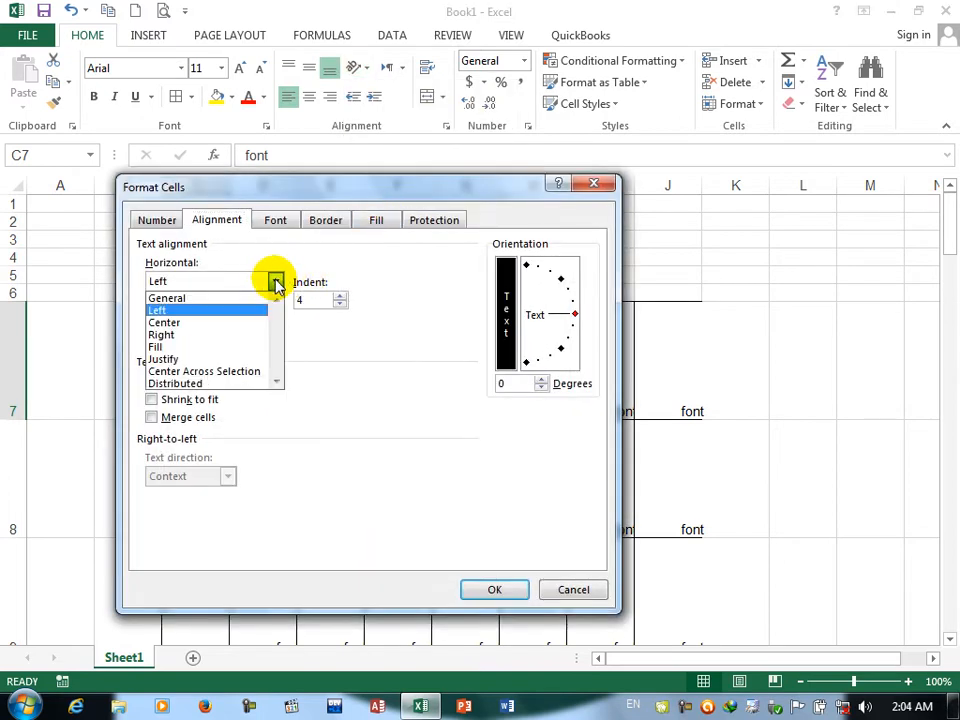
pyautogui.click(190, 322)
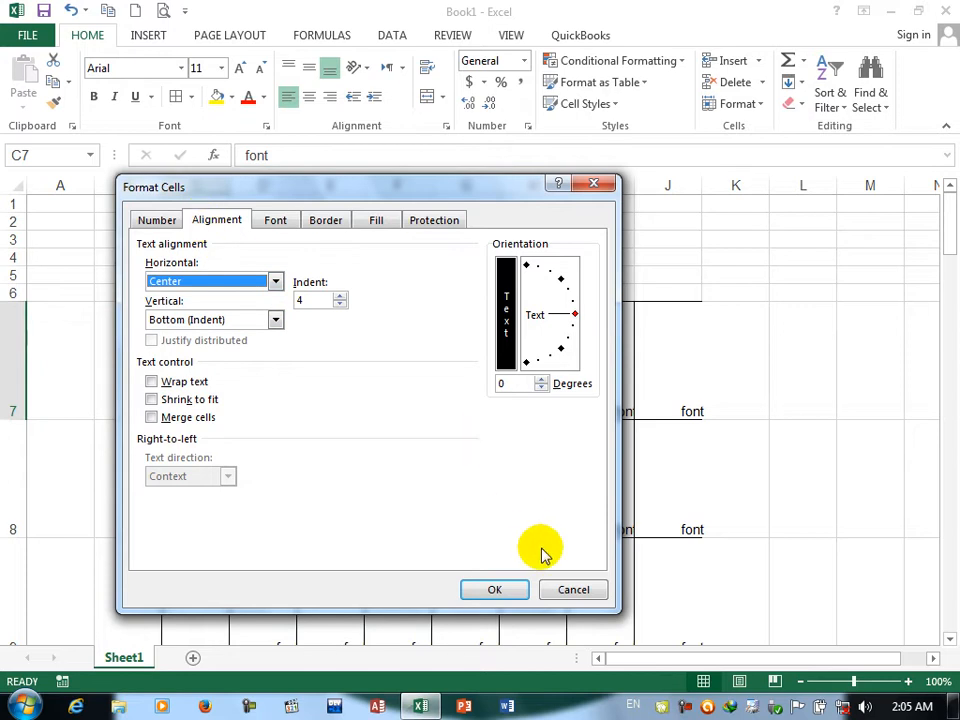
pyautogui.click(566, 589)
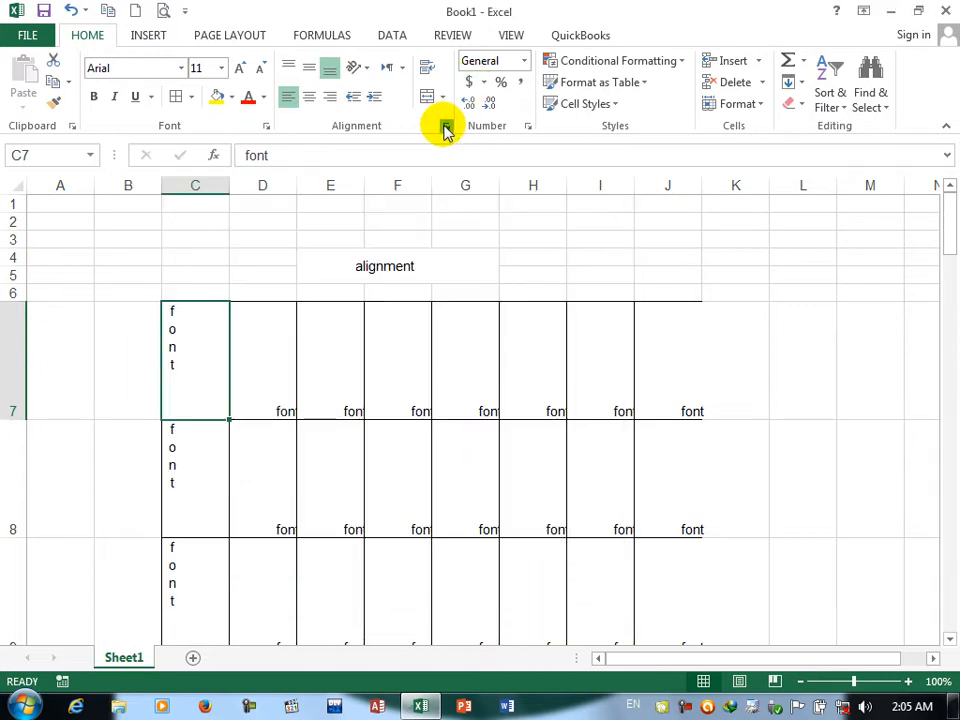
pyautogui.click(445, 127)
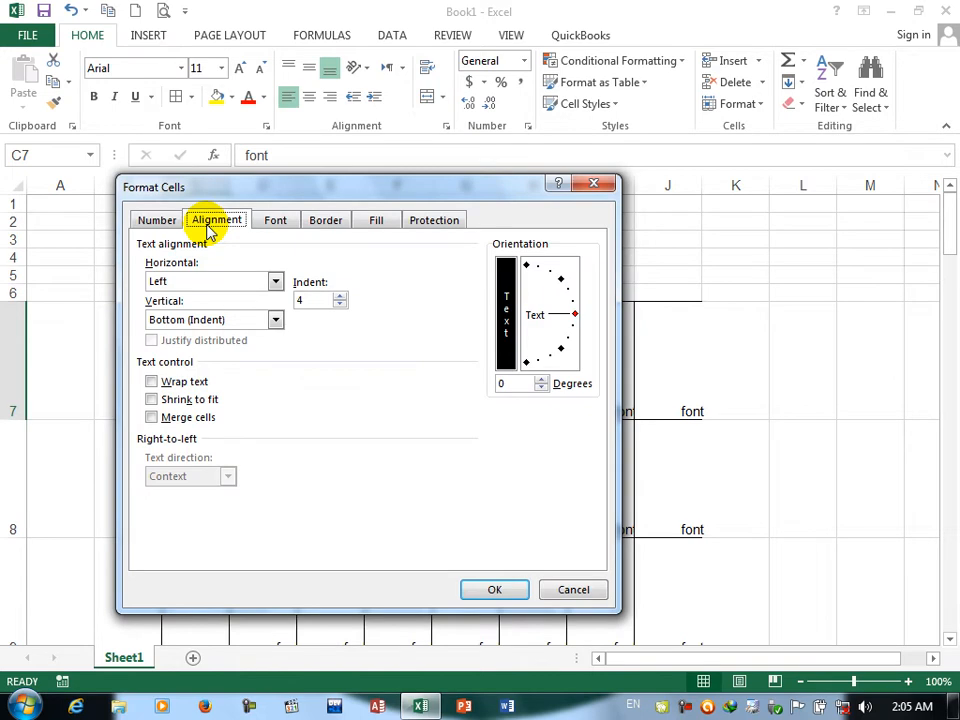
pyautogui.click(594, 184)
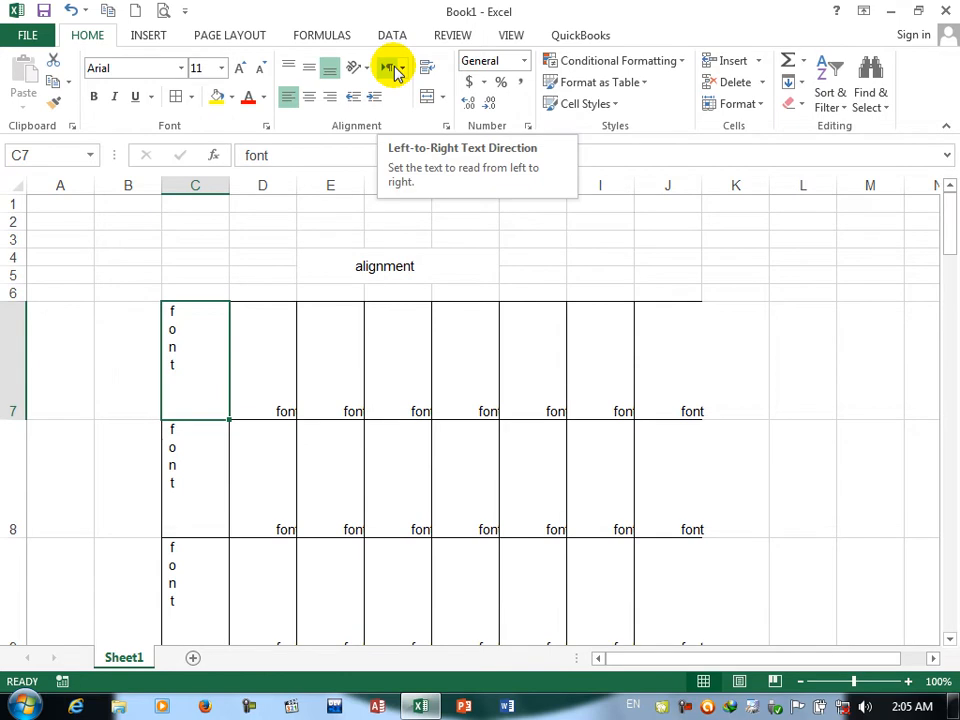
# Set the text direction of the merged alignment cell to Right-to-Left and then to Context.
pyautogui.click(392, 259)
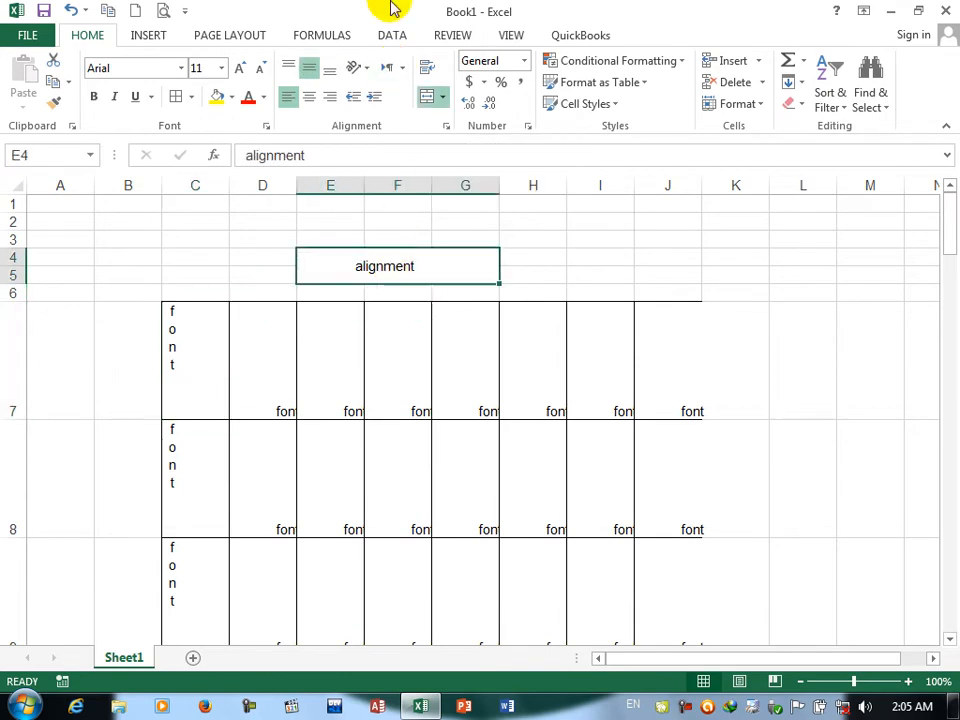
pyautogui.click(399, 70)
pyautogui.click(410, 116)
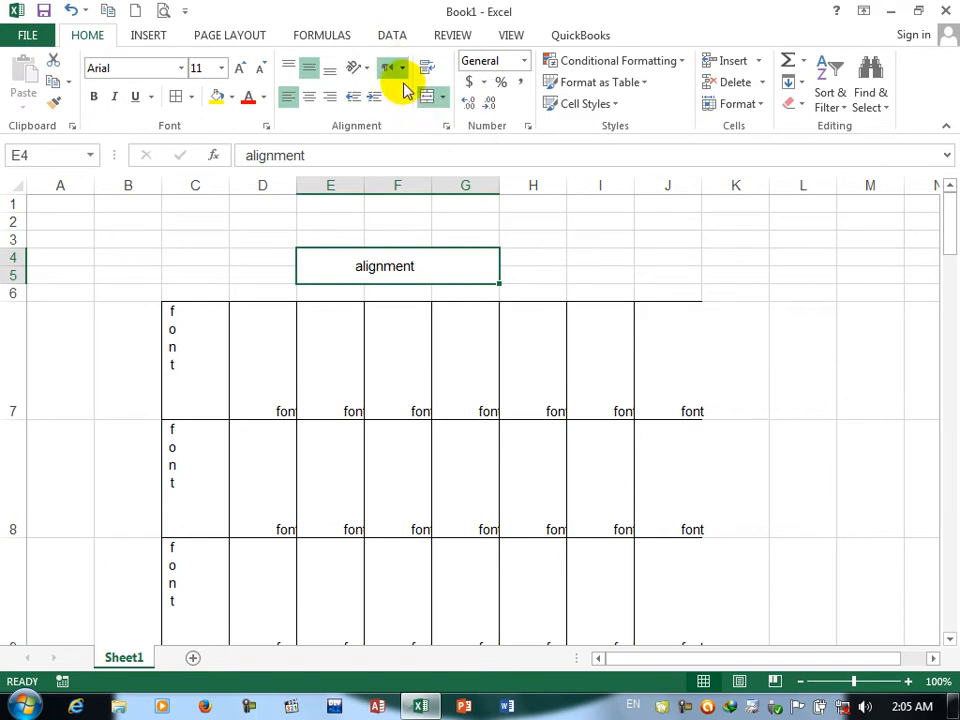
pyautogui.click(402, 68)
pyautogui.click(407, 137)
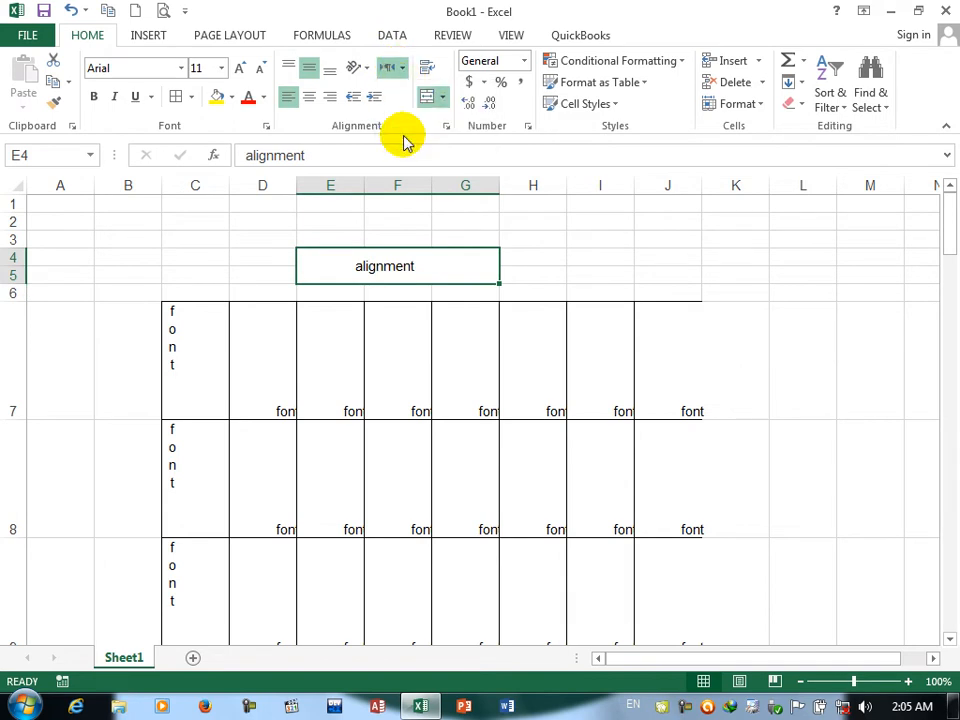
# Undo the text direction changes on the merged alignment cell, the vertical text in C7:C21 and the last indent change.
pyautogui.click(193, 326)
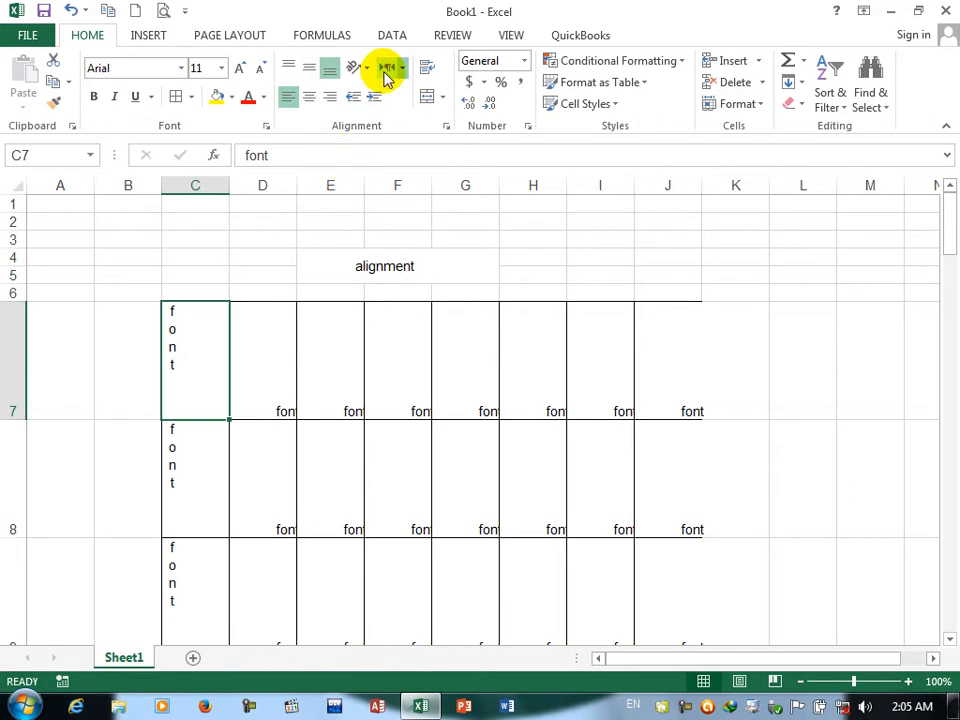
pyautogui.hotkey('ctrl', 'z')
pyautogui.hotkey('ctrl', 'z')
pyautogui.hotkey('ctrl', 'z')
pyautogui.hotkey('ctrl', 'z')
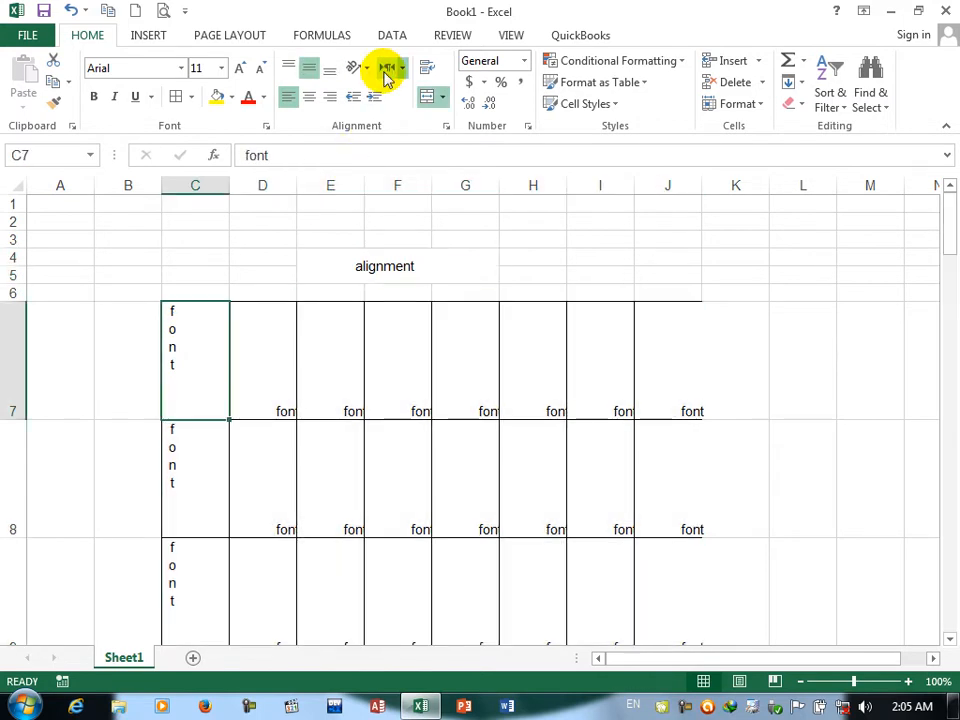
# Switch the text direction of C7:J21 to Right-to-Left and then Left-to-Right, and remove the range's indent.
pyautogui.moveTo(199, 317); pyautogui.dragTo(681, 568)
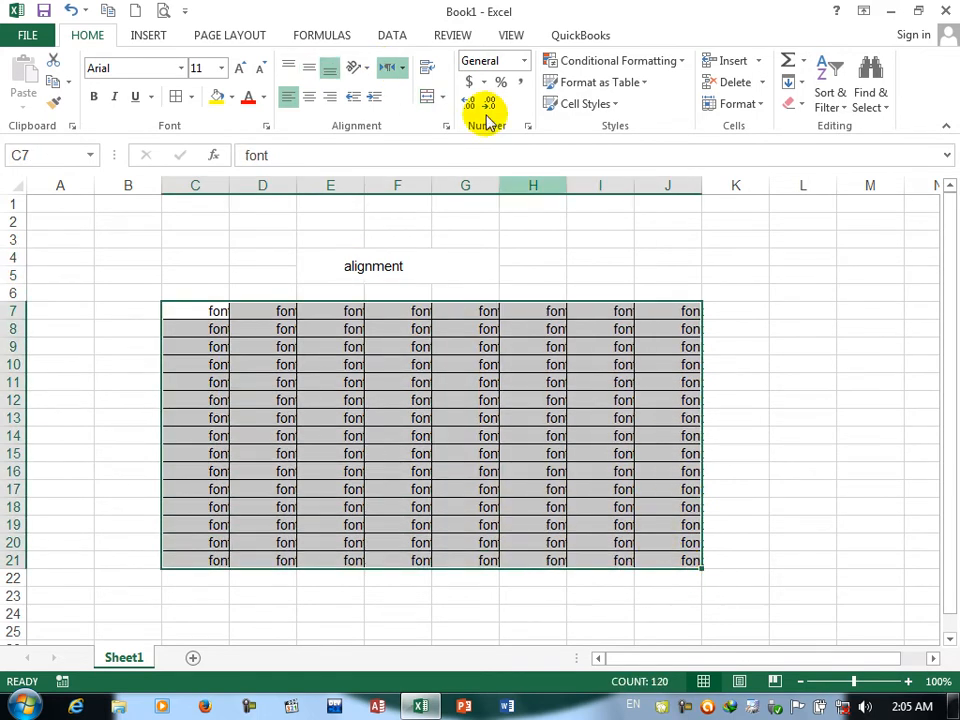
pyautogui.click(390, 68)
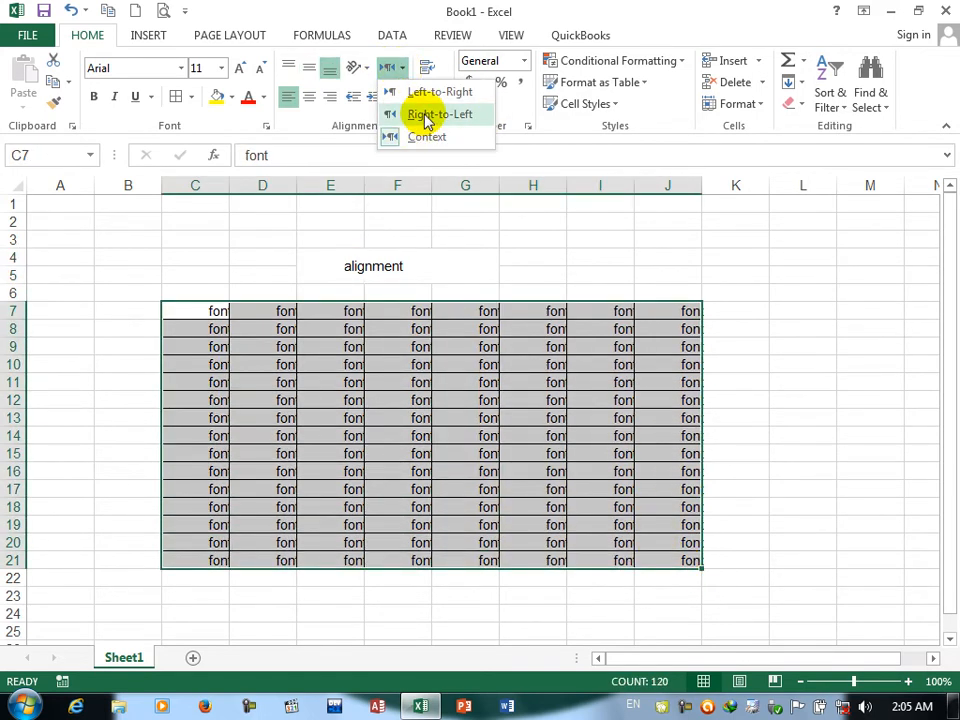
pyautogui.click(420, 114)
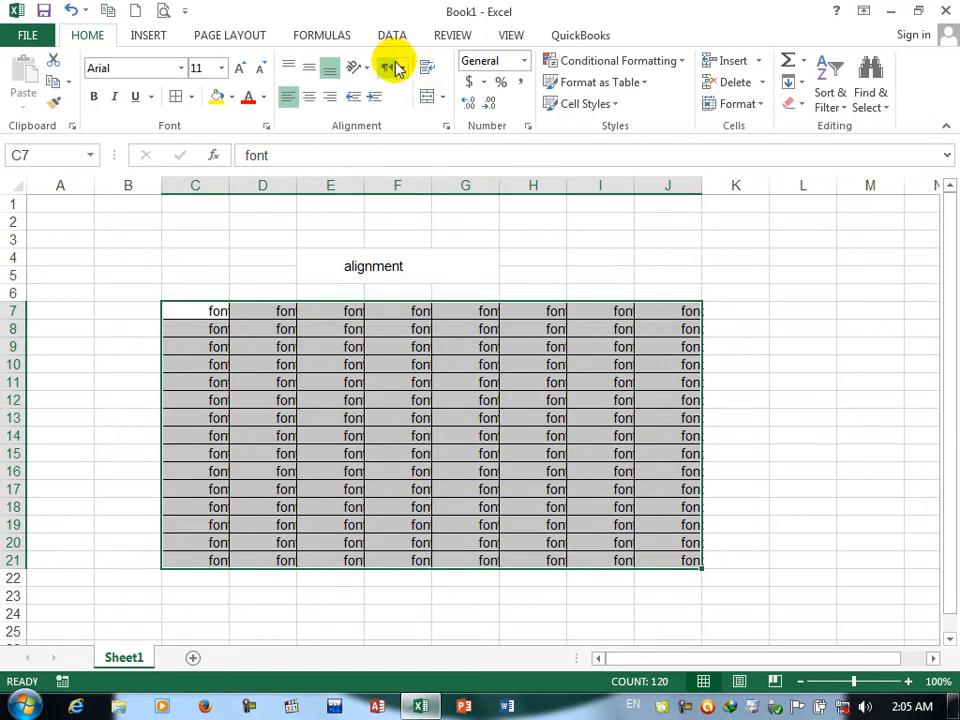
pyautogui.click(400, 69)
pyautogui.click(396, 95)
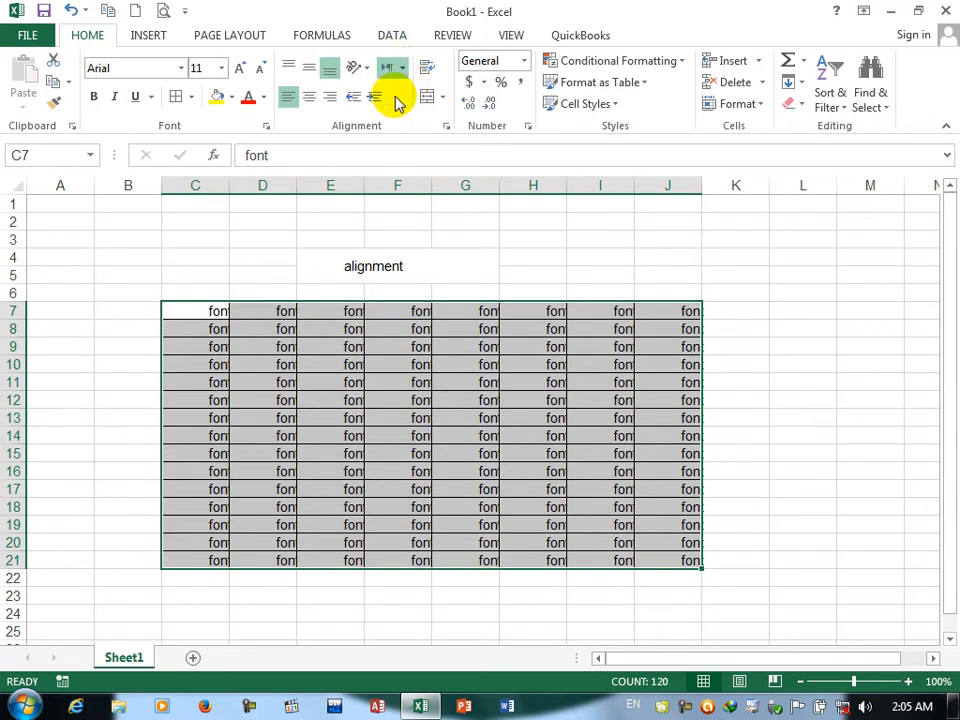
pyautogui.click(350, 97)
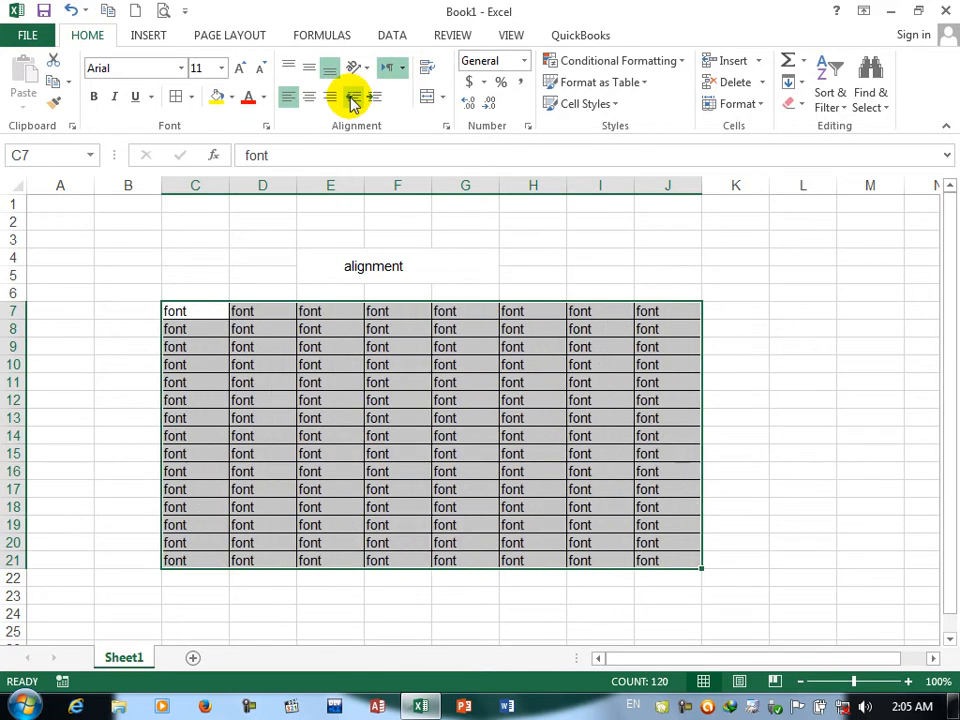
# Set the text direction of C7:J21 to Right-to-Left and then to Context.
pyautogui.click(398, 70)
pyautogui.click(407, 125)
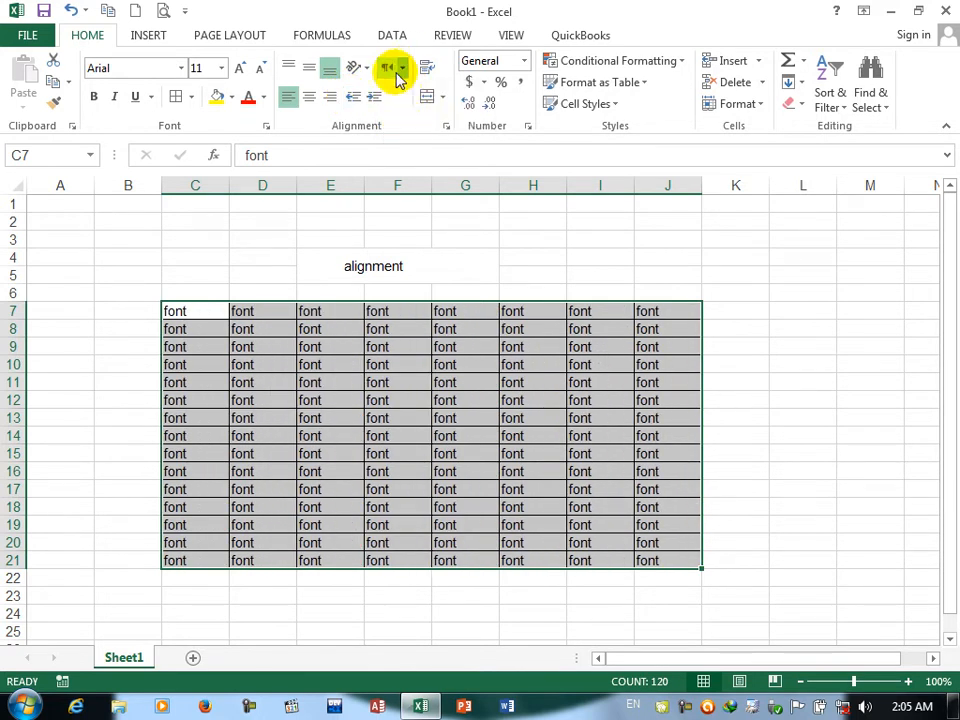
pyautogui.click(396, 69)
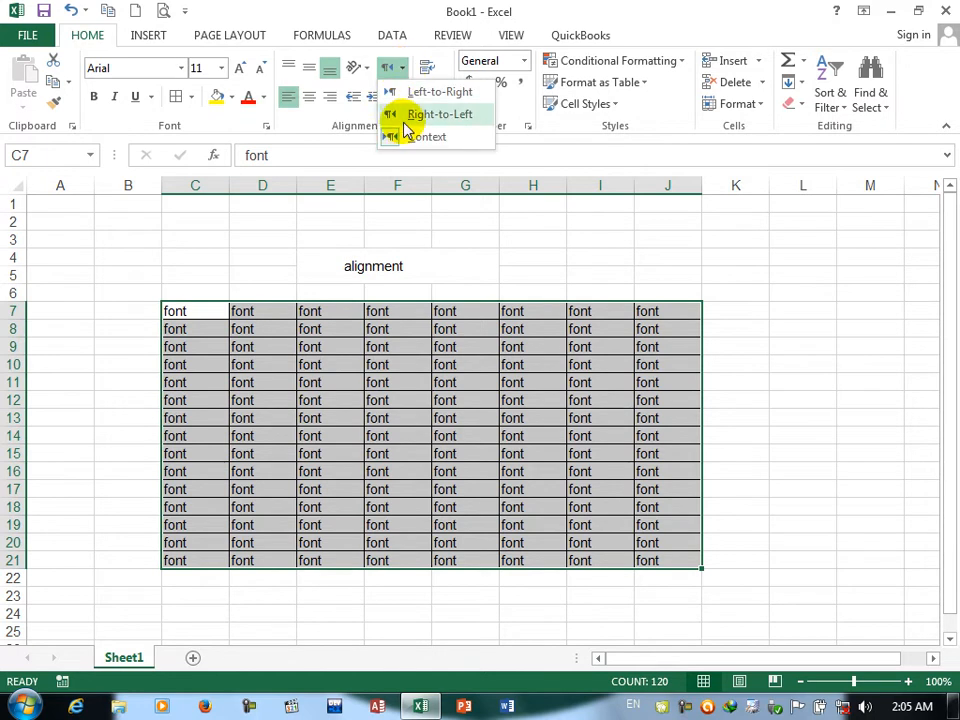
pyautogui.click(405, 140)
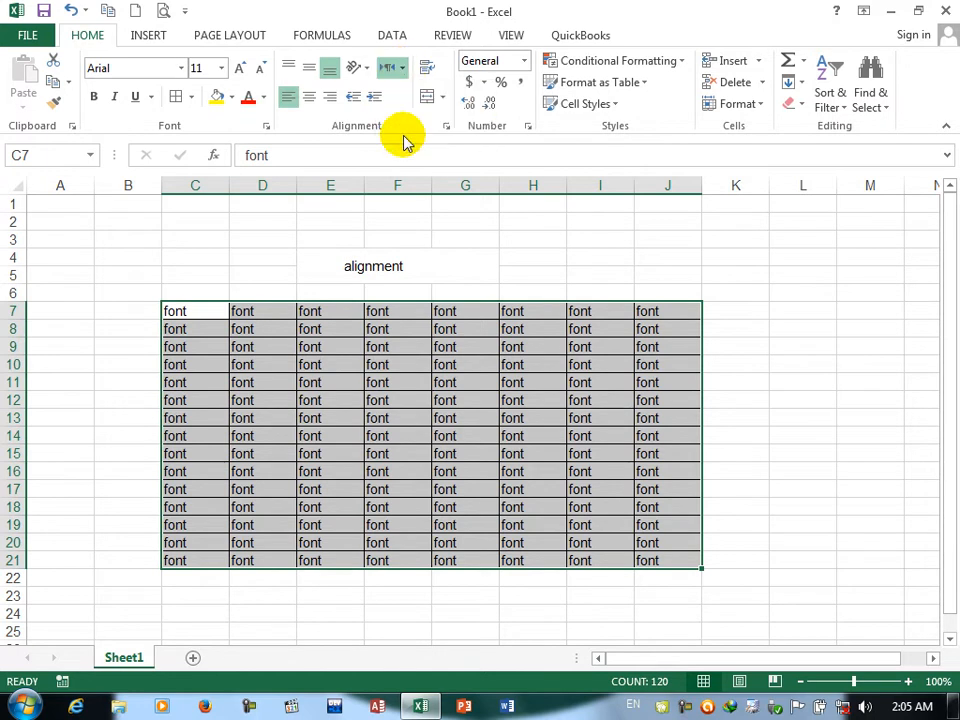
# Turn on text wrapping for C7:J21 and append a long run of the letter h to the text in C7.
pyautogui.click(428, 72)
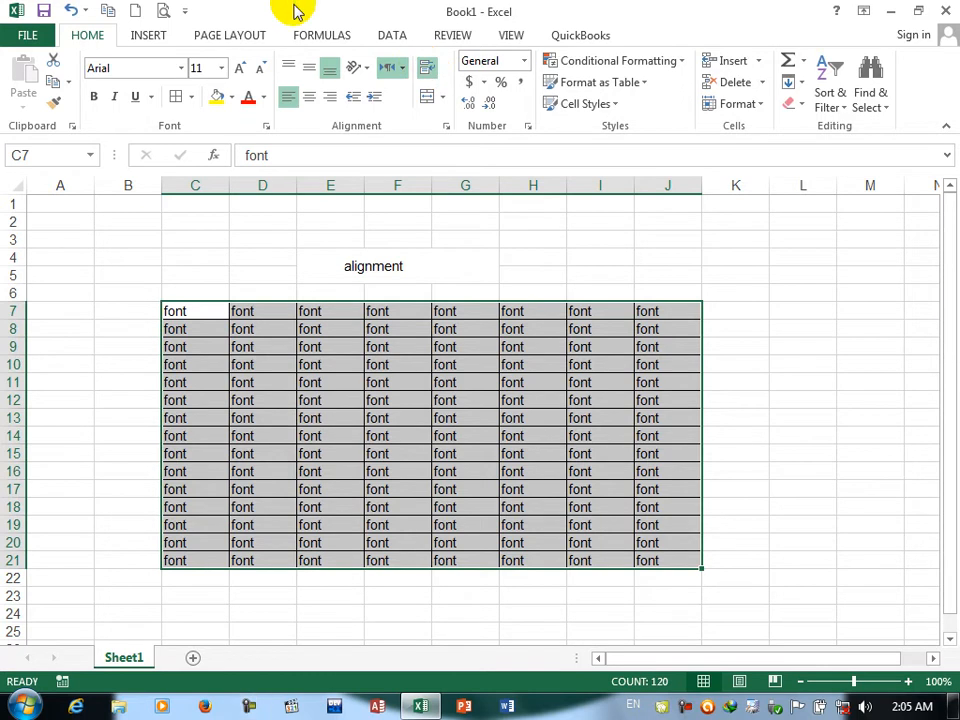
pyautogui.doubleClick(204, 308)
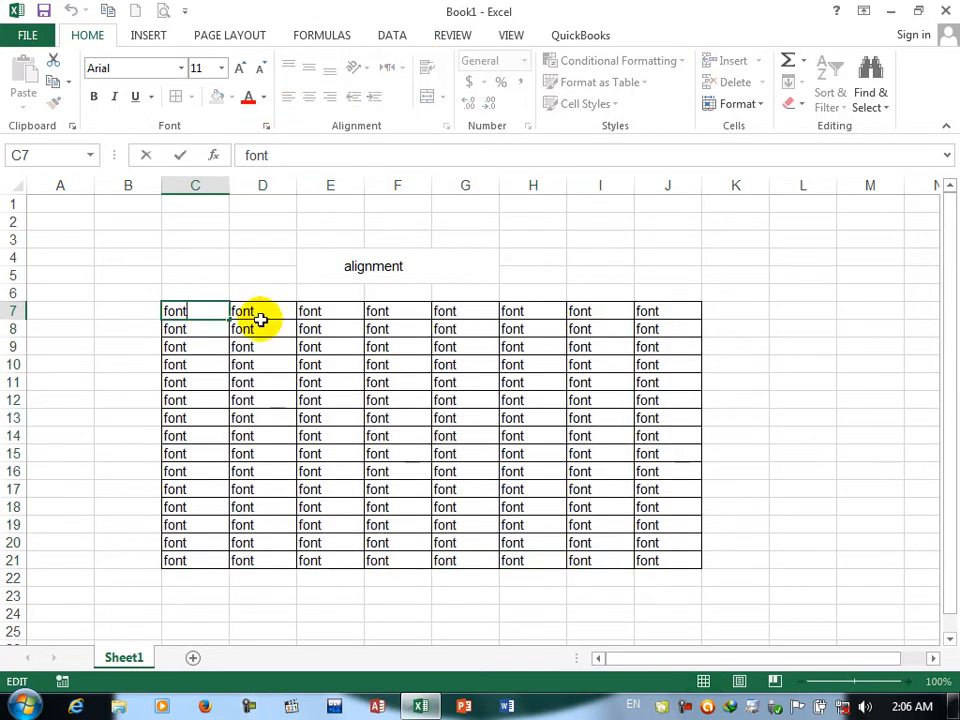
pyautogui.write('hhhhhhhhhhhhhhhhhhhhhhhhh')
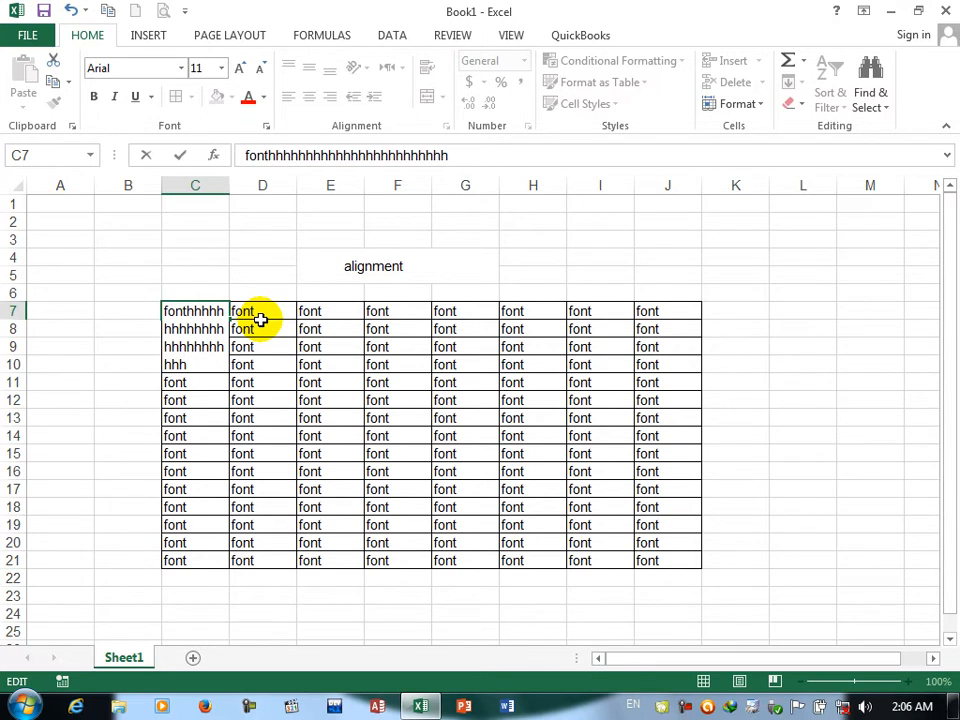
pyautogui.press('Return')
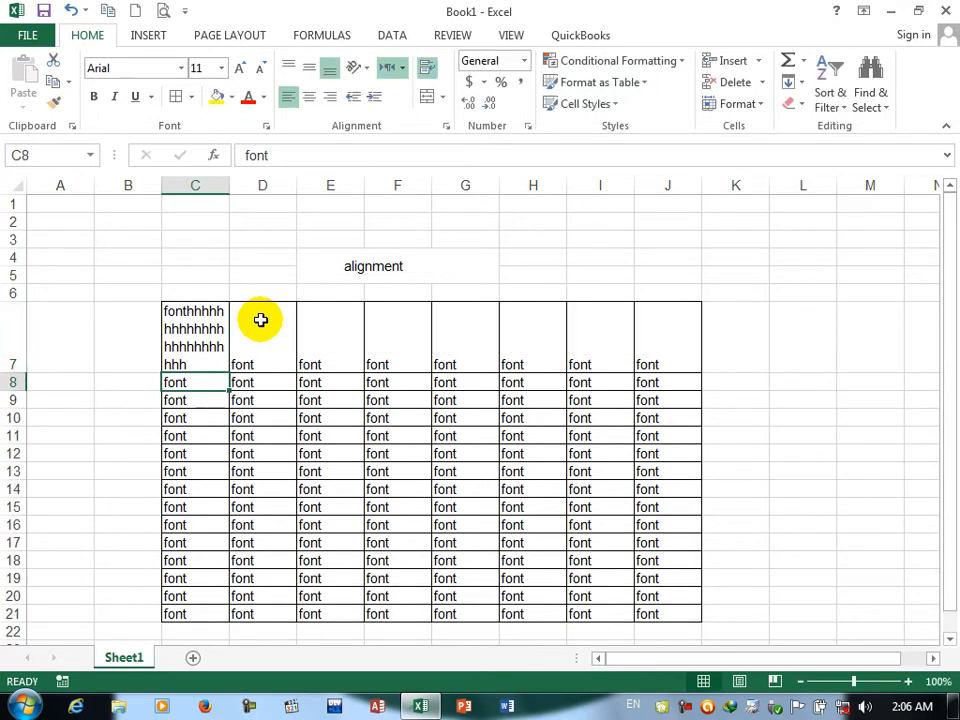
# Turn off text wrapping in C7 and set that cell's text direction to Right-to-Left.
pyautogui.click(197, 323)
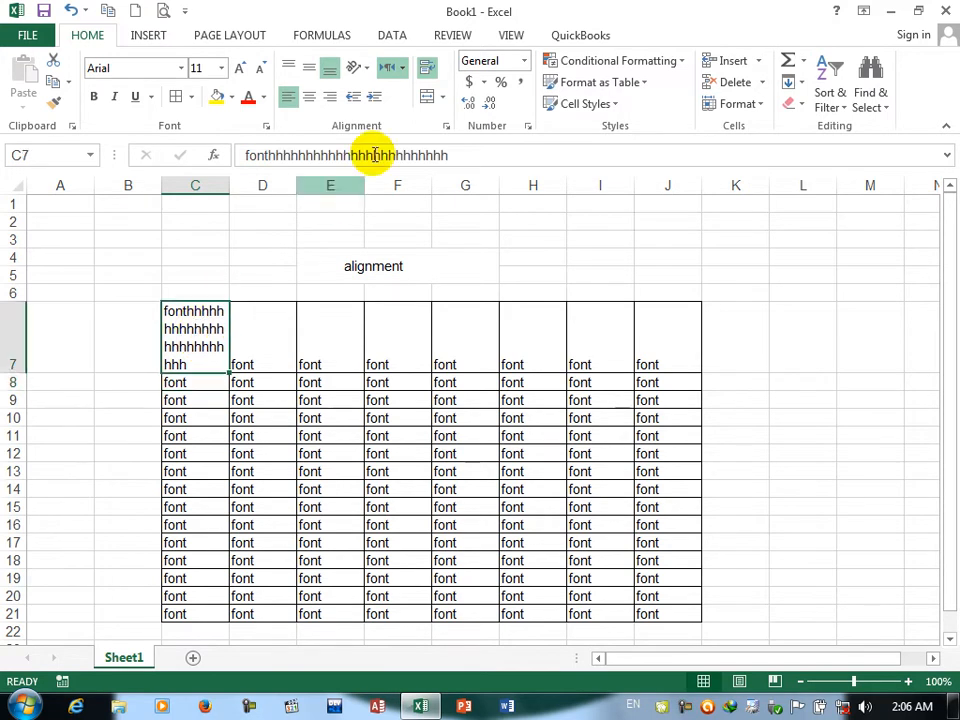
pyautogui.click(427, 68)
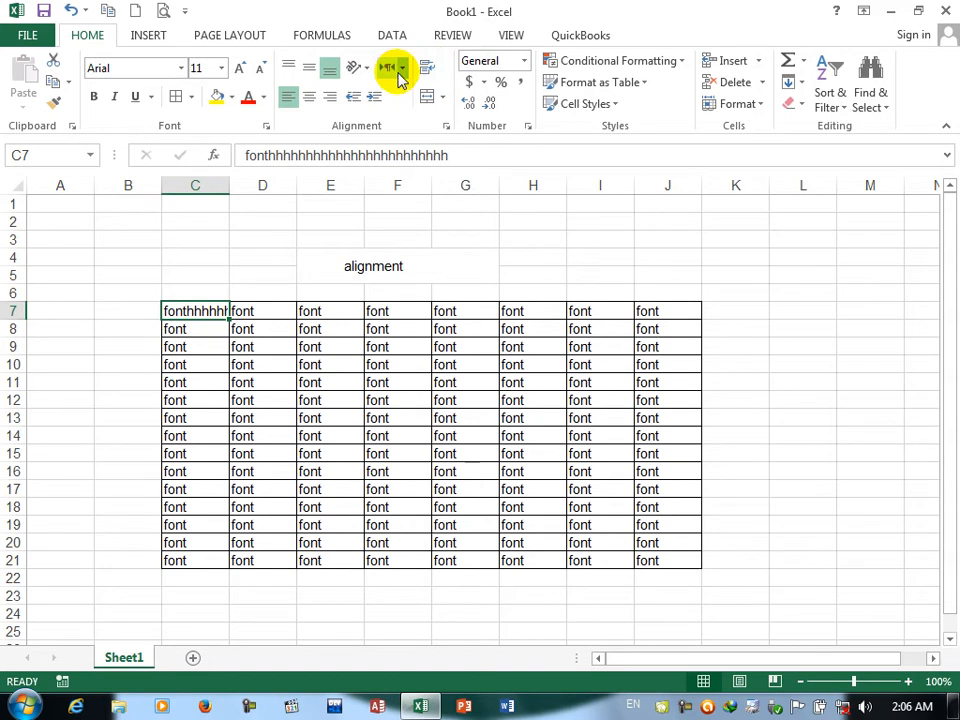
pyautogui.click(400, 70)
pyautogui.click(406, 118)
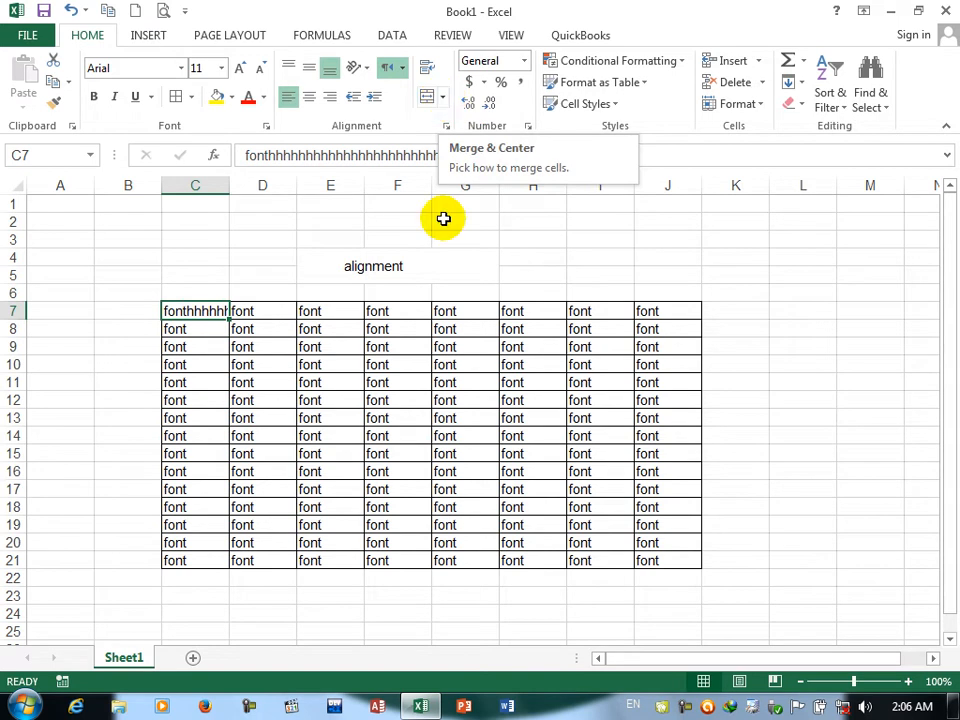
pyautogui.click(557, 220)
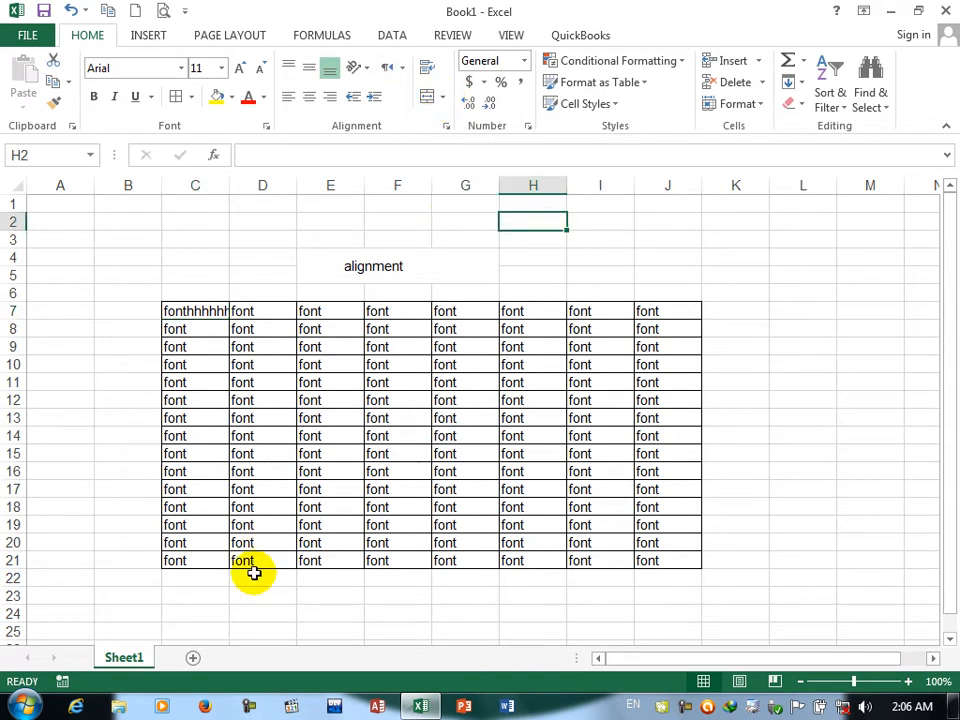
# On a new worksheet, merge and center D2:H4 and enter the text Computer in the merged cell.
pyautogui.click(193, 658)
pyautogui.moveTo(265, 222); pyautogui.dragTo(538, 258)
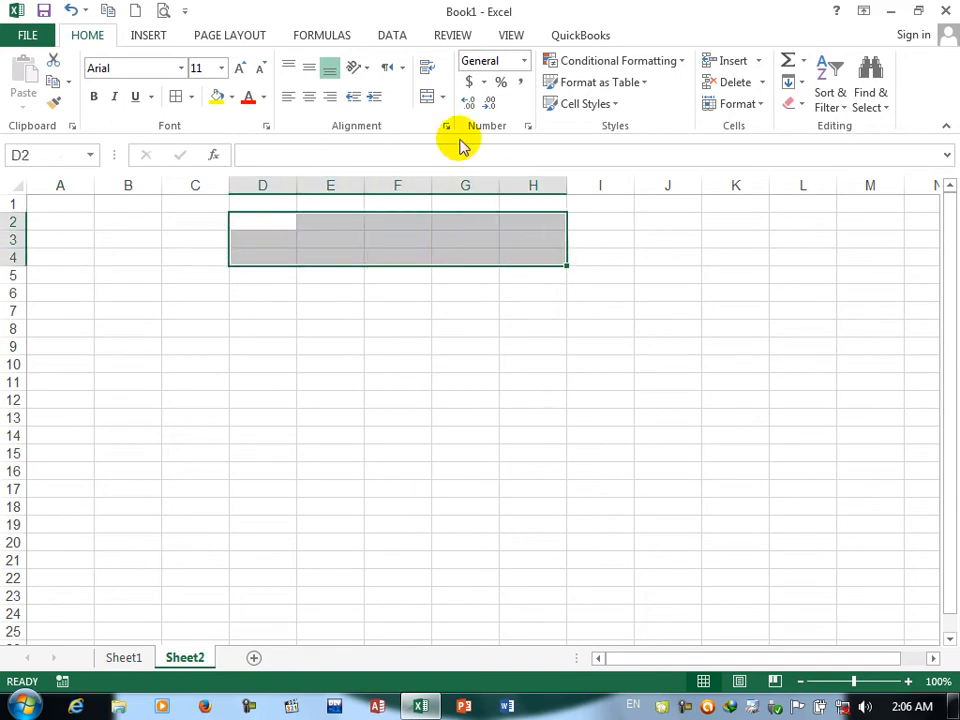
pyautogui.click(431, 104)
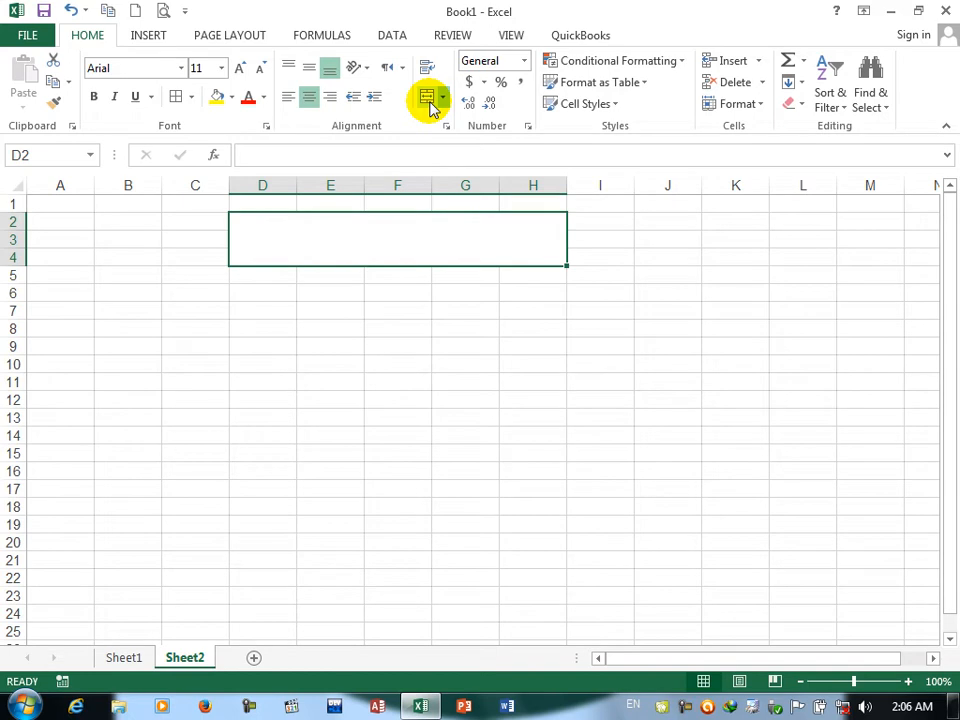
pyautogui.write('Comp')
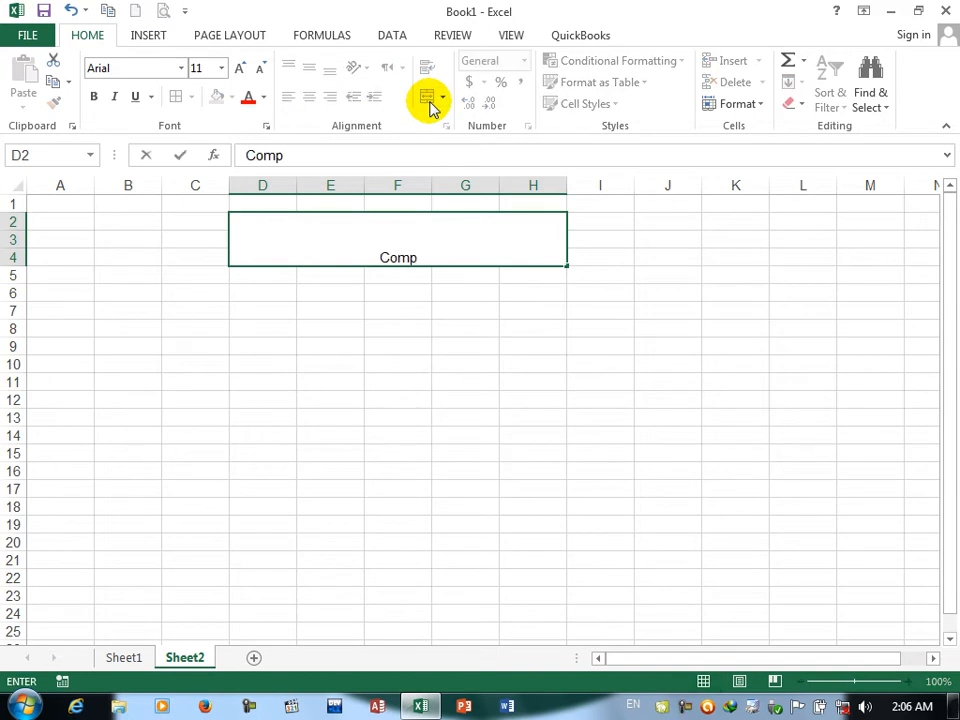
pyautogui.write('uter')
pyautogui.press('Return')
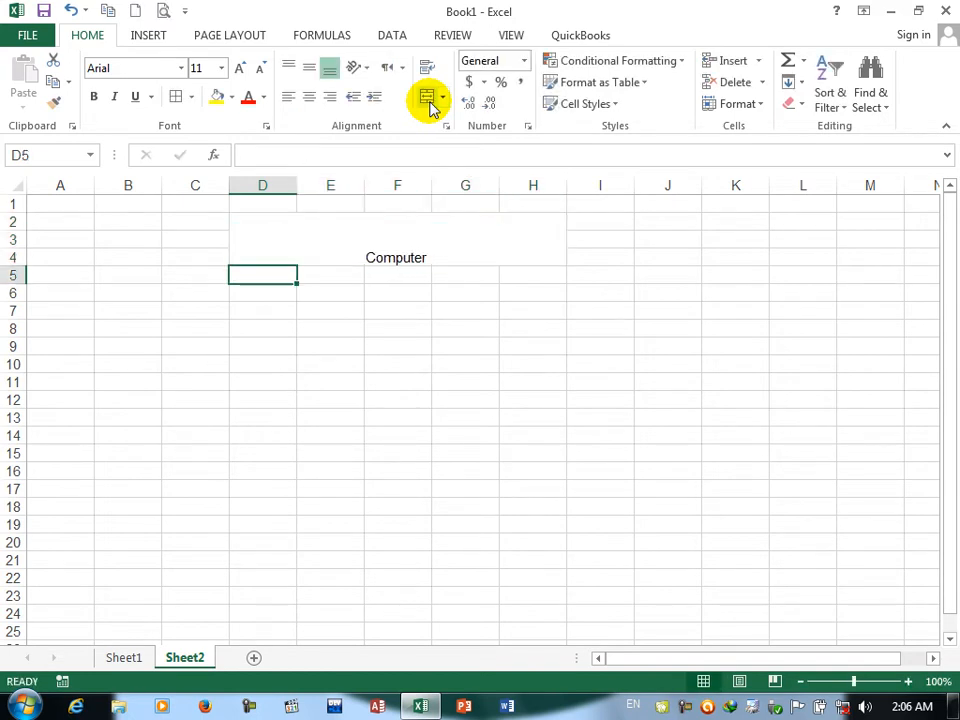
# Apply Merge Across to the merged Computer cell D2:H4, and then apply Merge Cells to the same range.
pyautogui.click(405, 250)
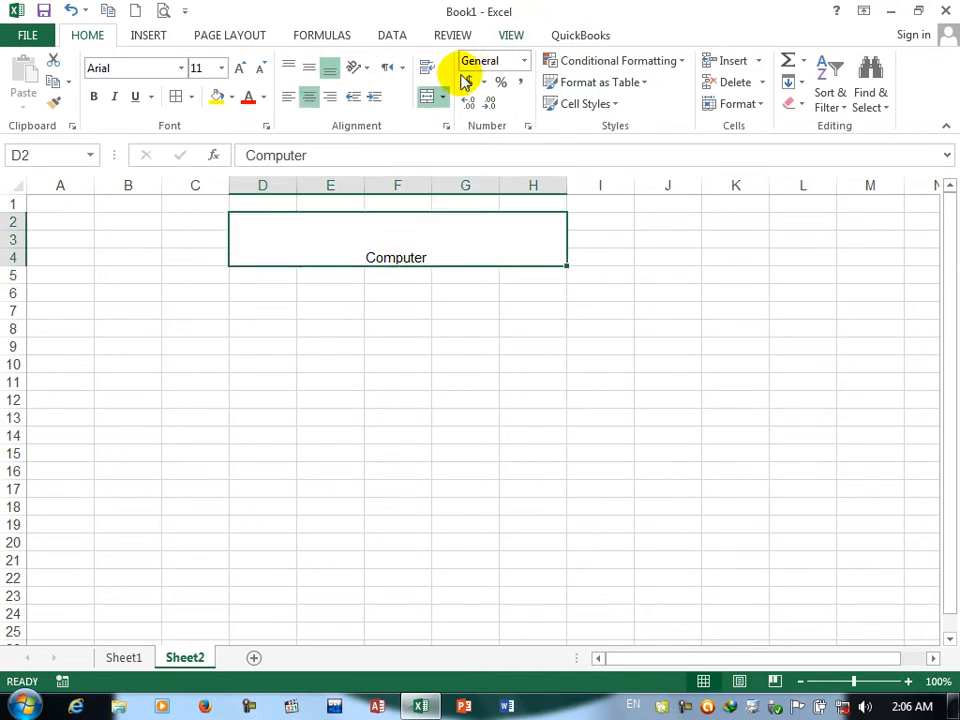
pyautogui.click(444, 97)
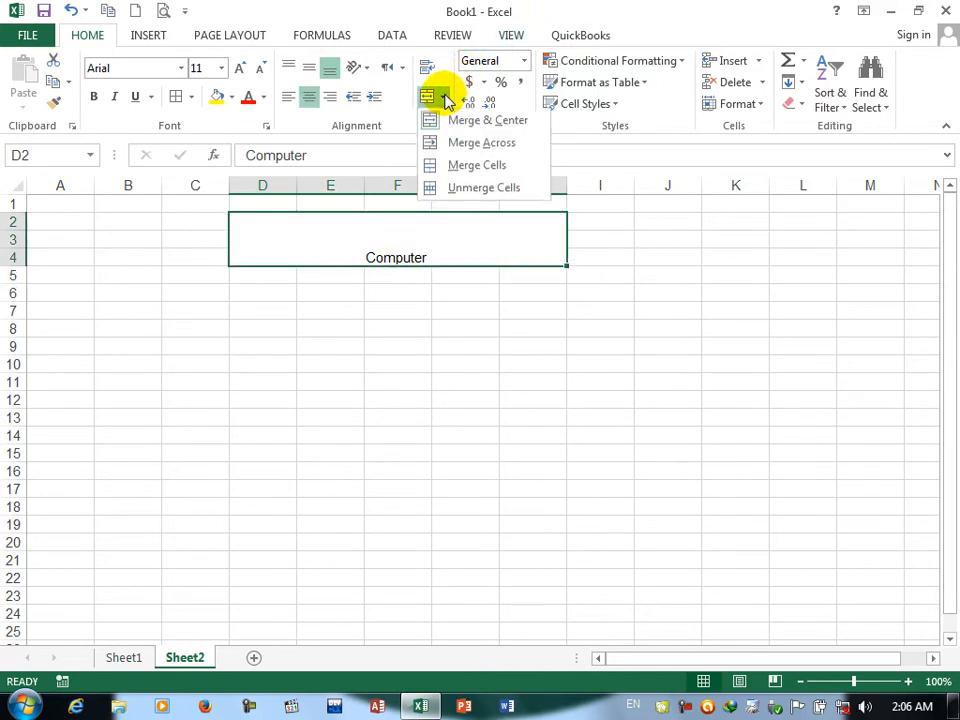
pyautogui.click(462, 143)
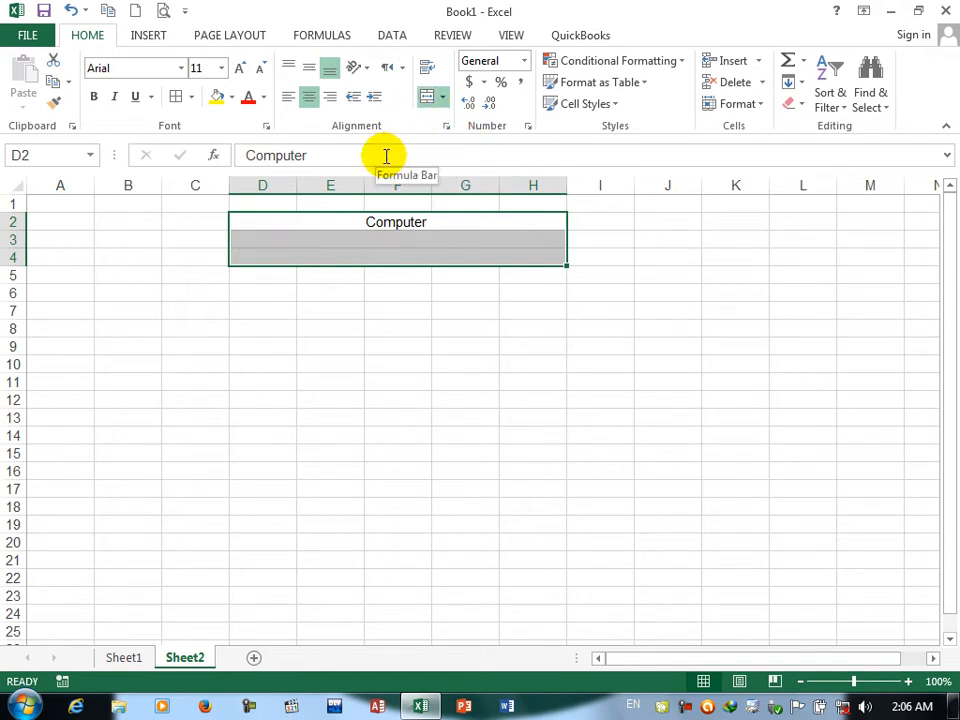
pyautogui.click(442, 97)
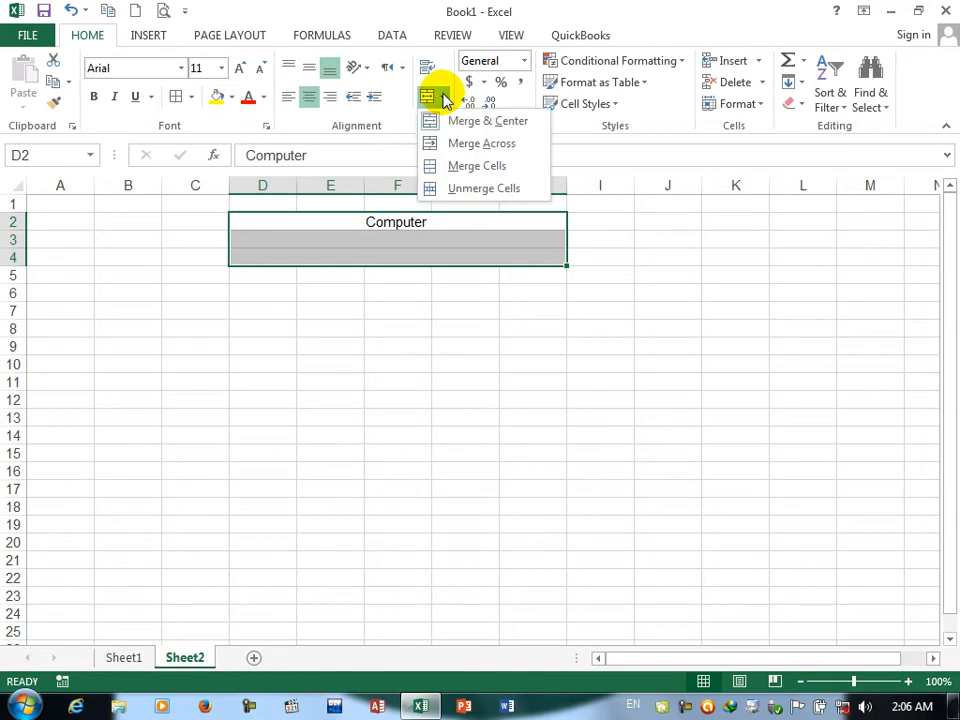
pyautogui.click(445, 170)
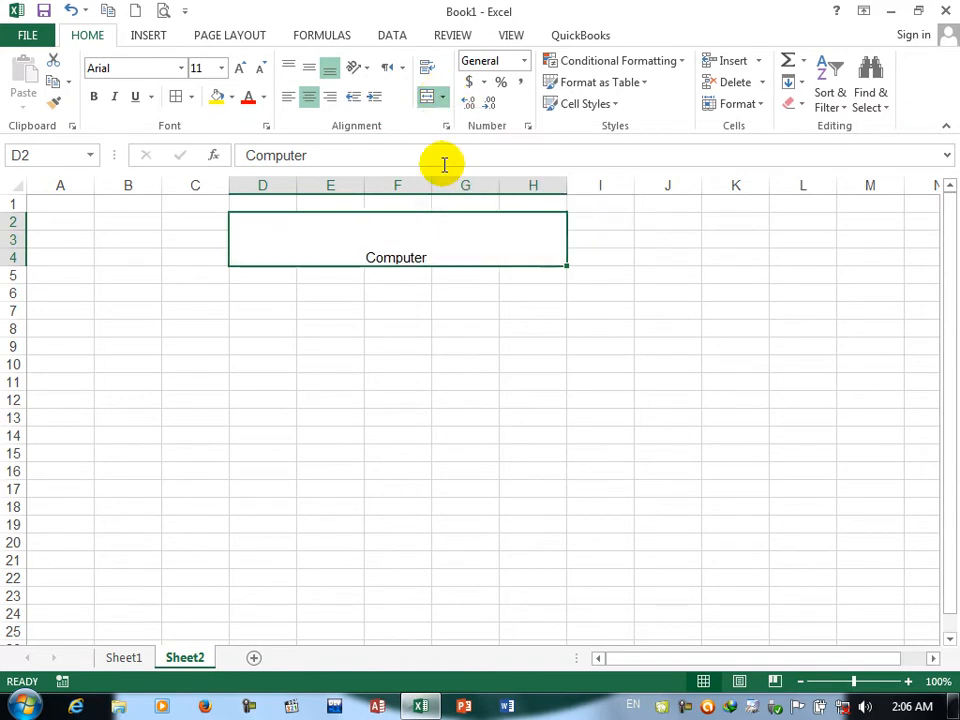
# Unmerge the cells of D2:H4 and then merge and center the range again.
pyautogui.click(442, 97)
pyautogui.click(468, 193)
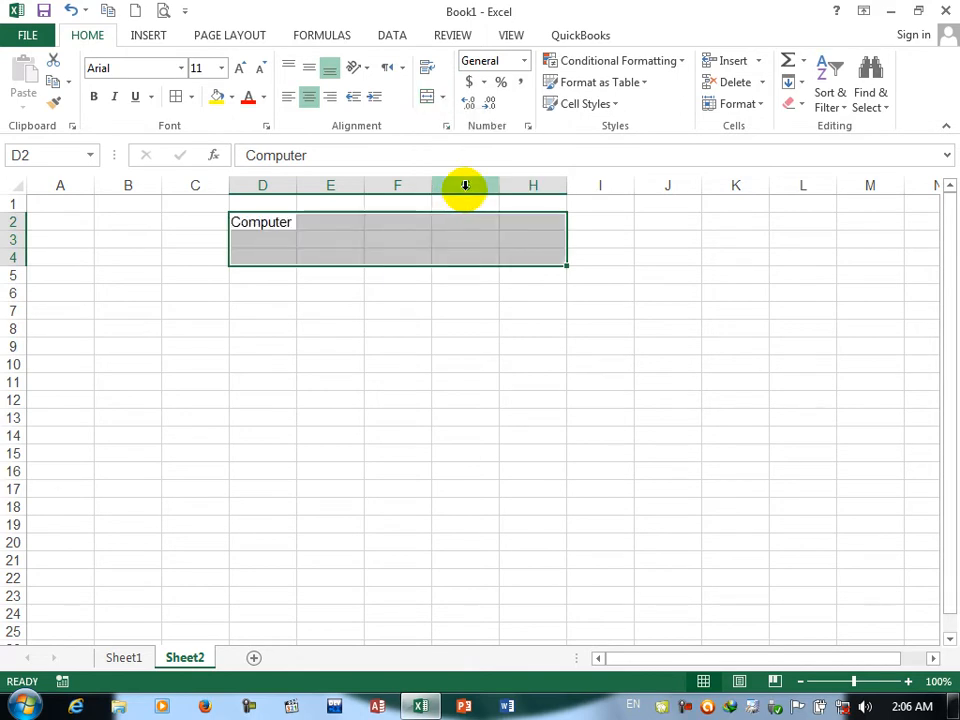
pyautogui.click(441, 97)
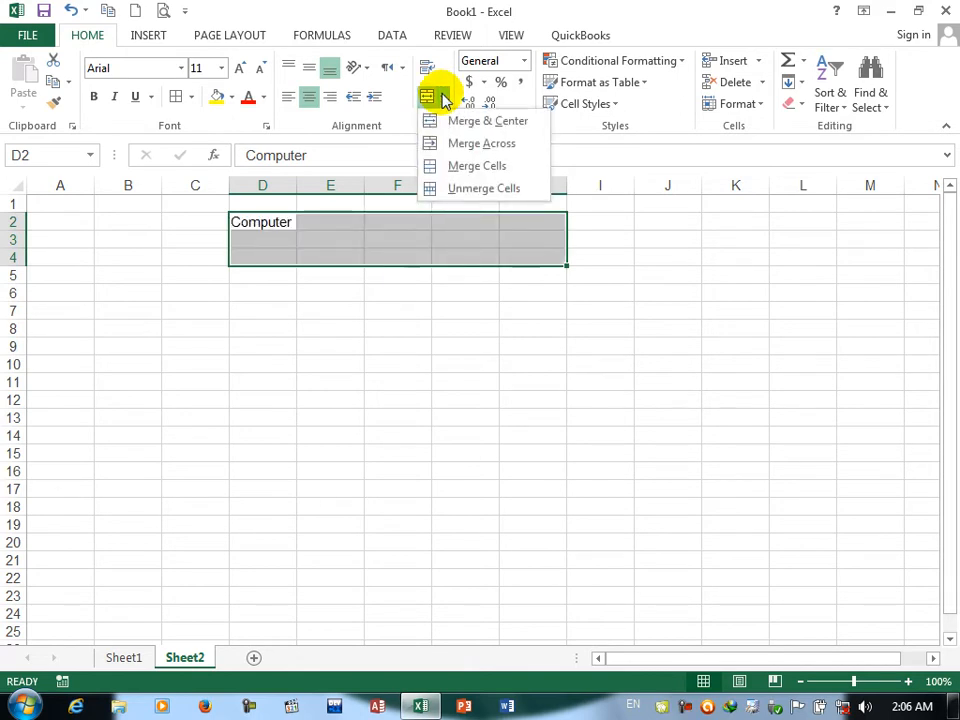
pyautogui.click(448, 121)
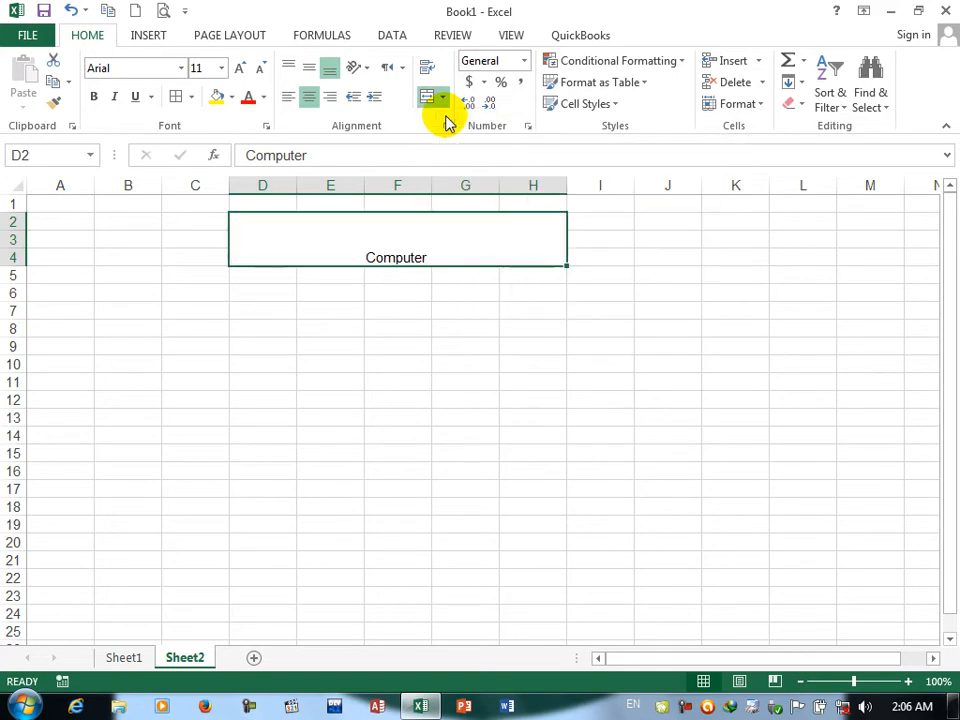
# Apply Merge Across to D2:H4 and set the range's horizontal text alignment to General in the cell format settings.
pyautogui.click(441, 97)
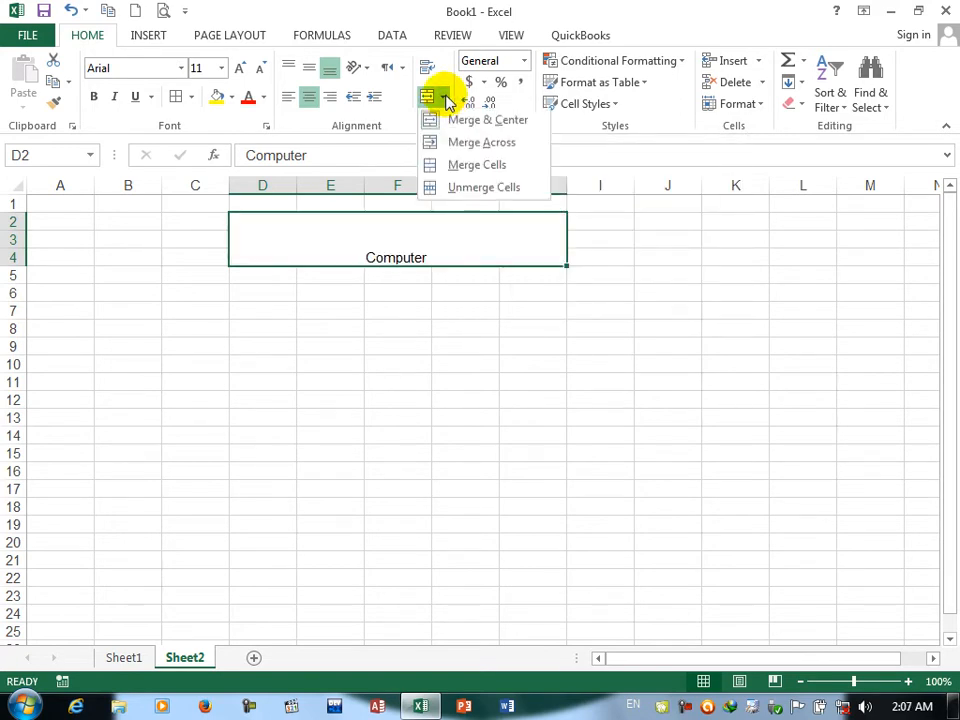
pyautogui.click(457, 147)
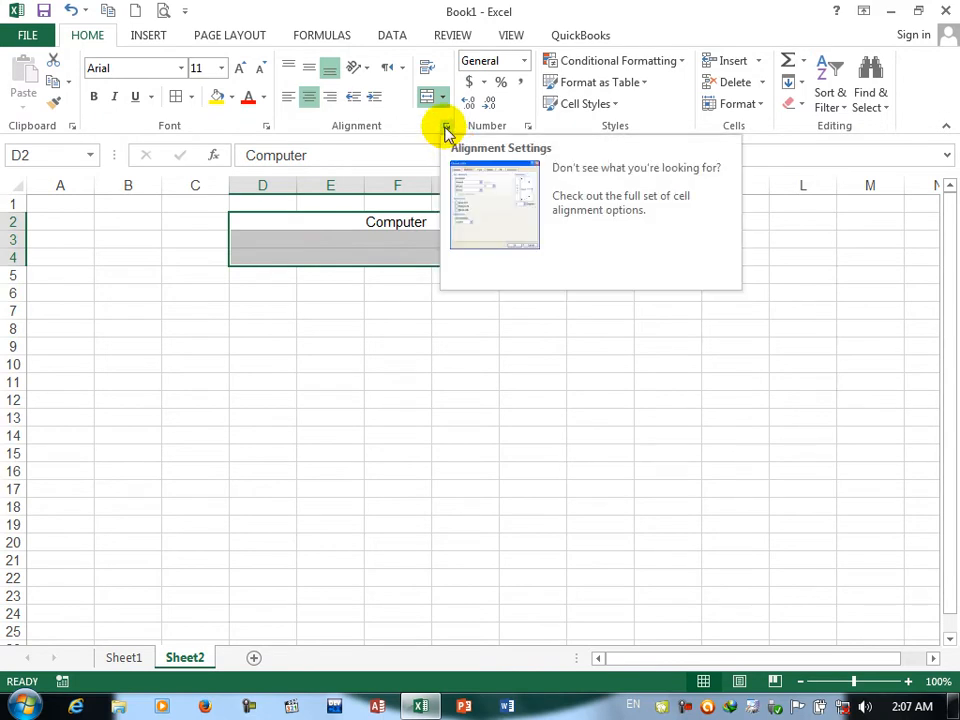
pyautogui.click(446, 131)
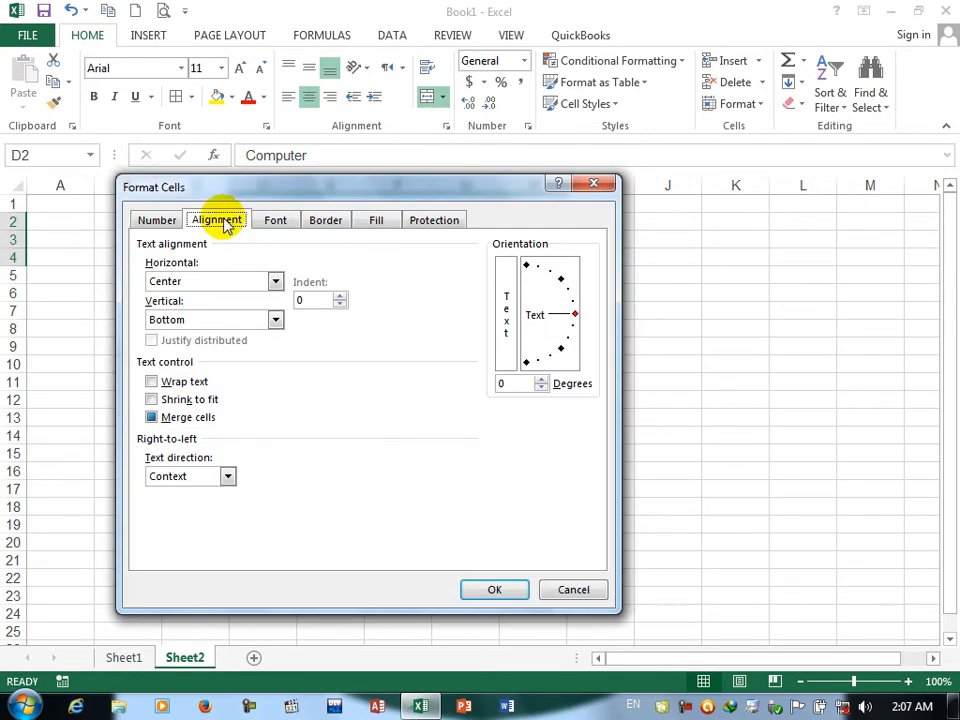
pyautogui.moveTo(340, 190); pyautogui.dragTo(696, 270)
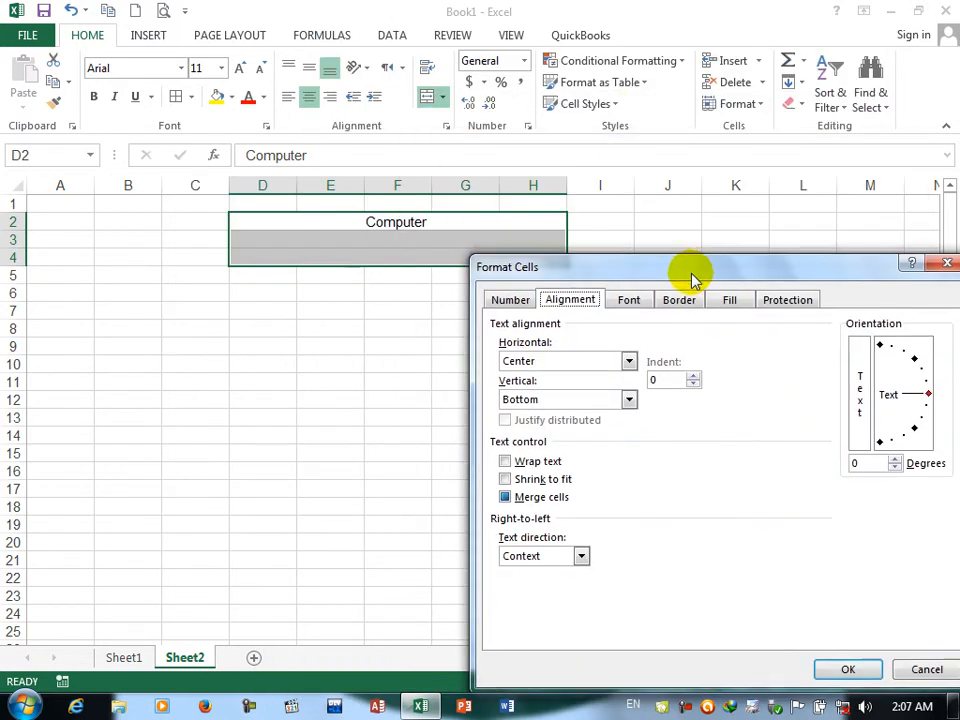
pyautogui.click(561, 364)
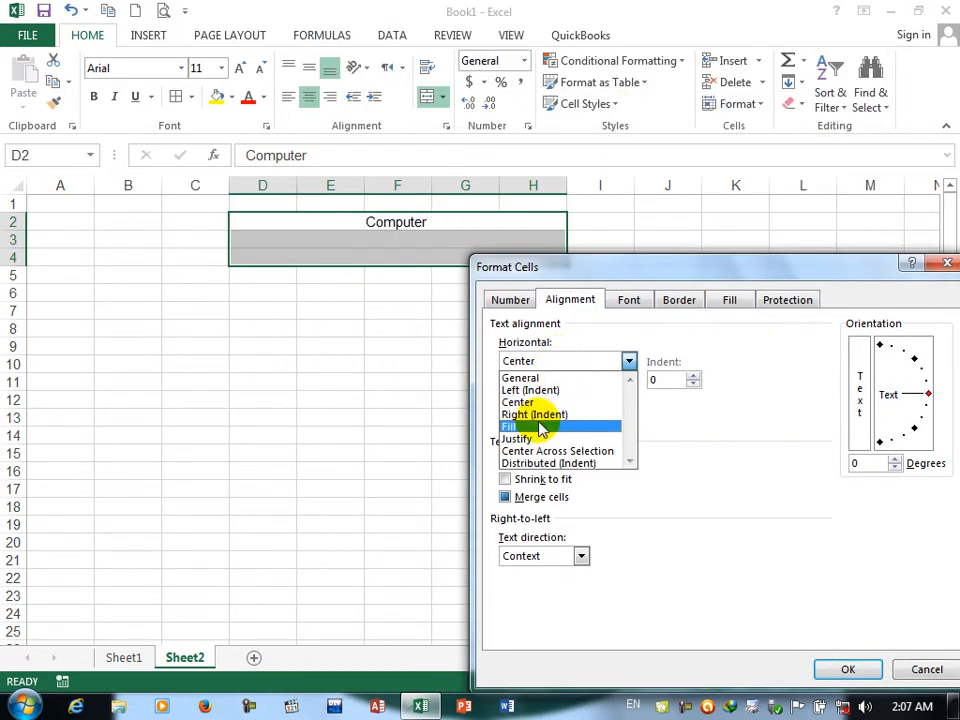
pyautogui.click(544, 425)
pyautogui.click(529, 361)
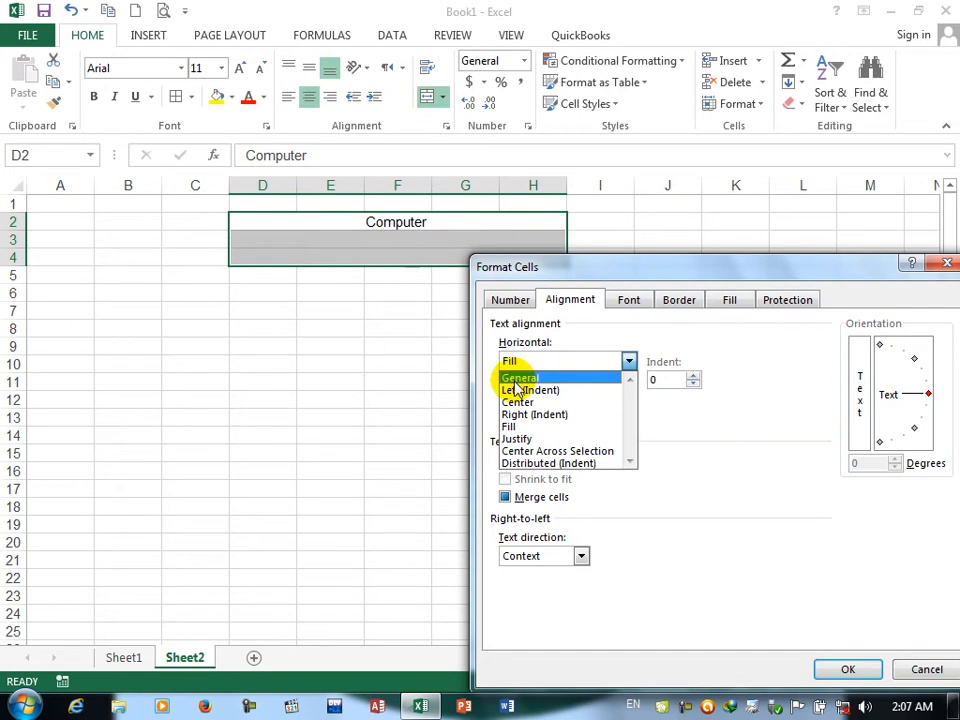
pyautogui.click(517, 381)
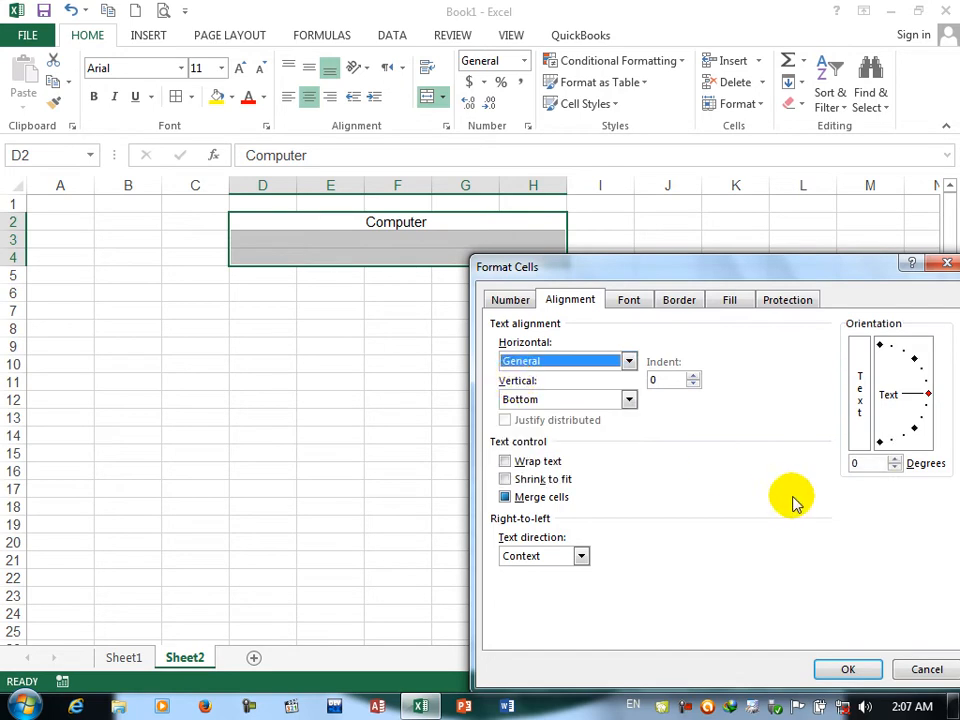
pyautogui.click(866, 668)
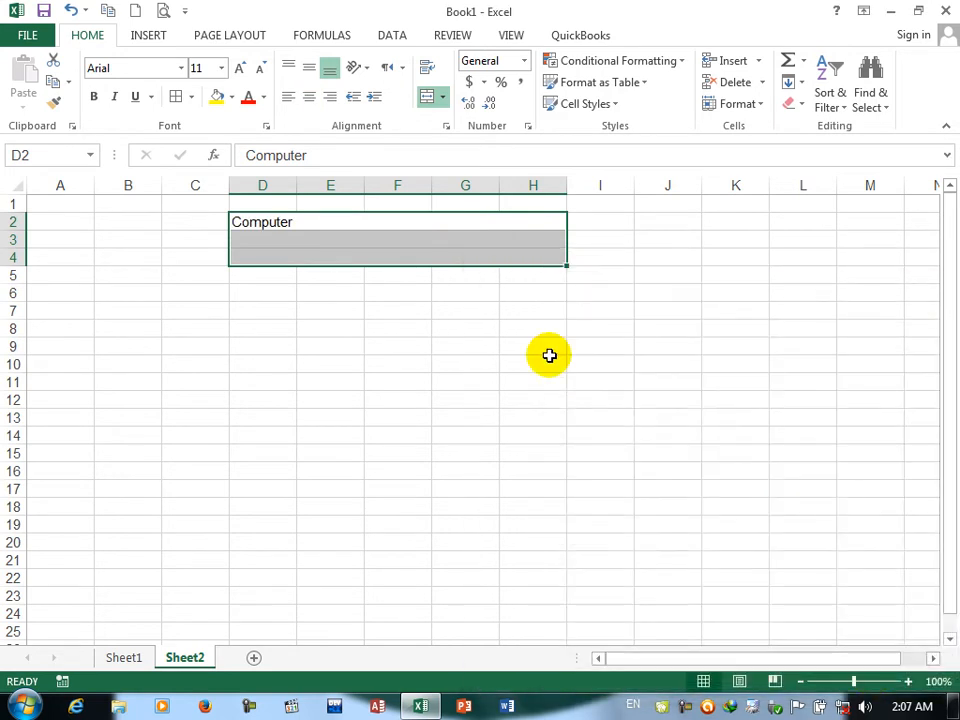
# Set the horizontal text alignment of D2:H4 to Left (Indent) and then to Center through the cell format settings.
pyautogui.click(446, 126)
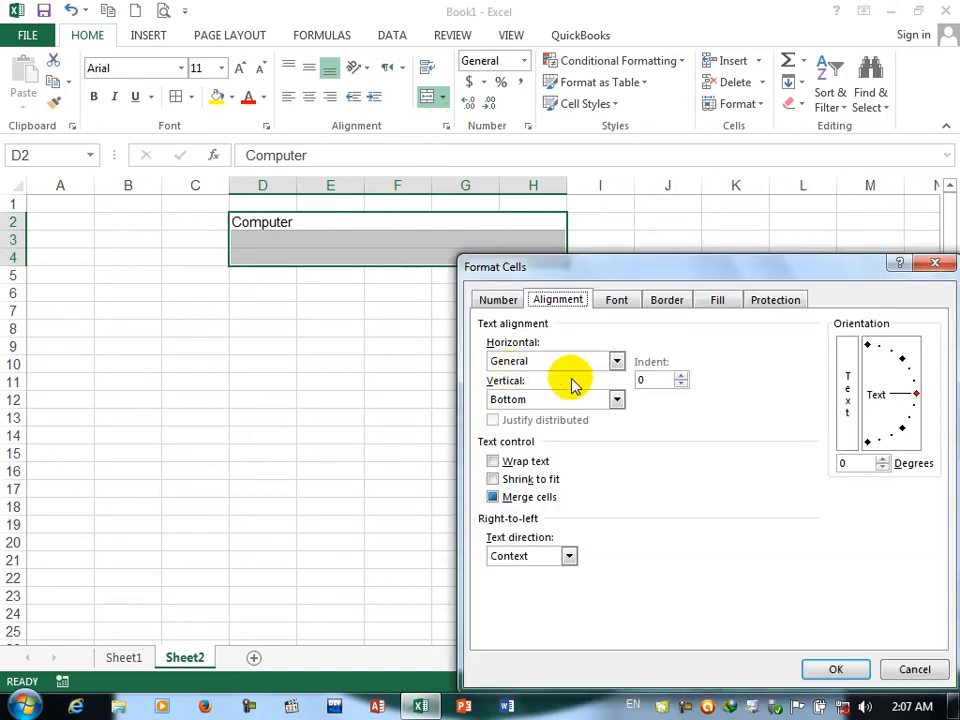
pyautogui.click(564, 361)
pyautogui.click(543, 390)
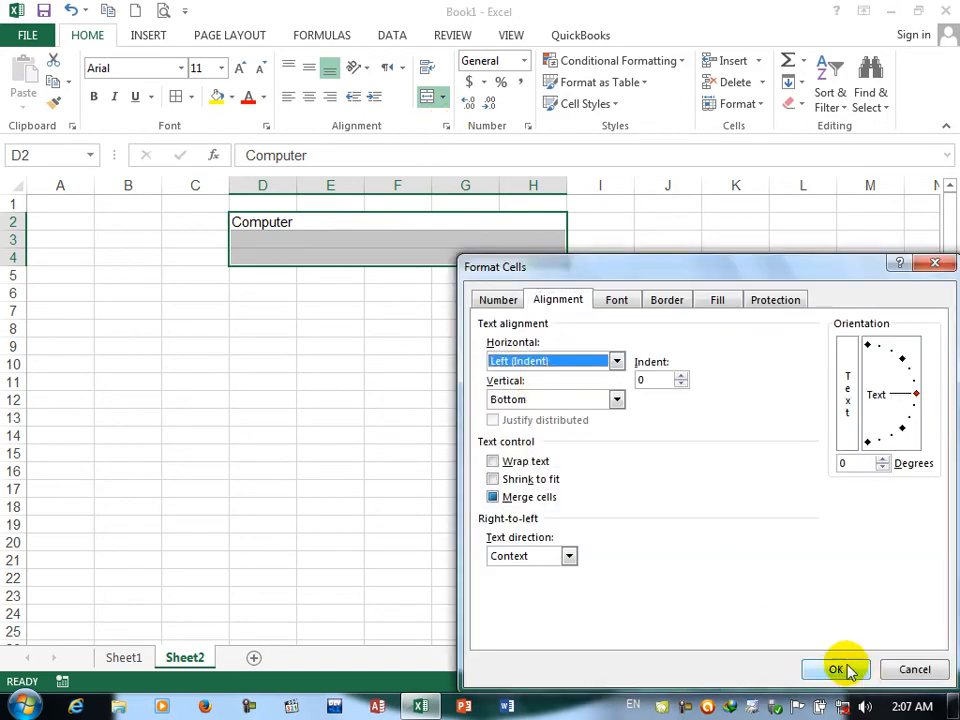
pyautogui.click(838, 669)
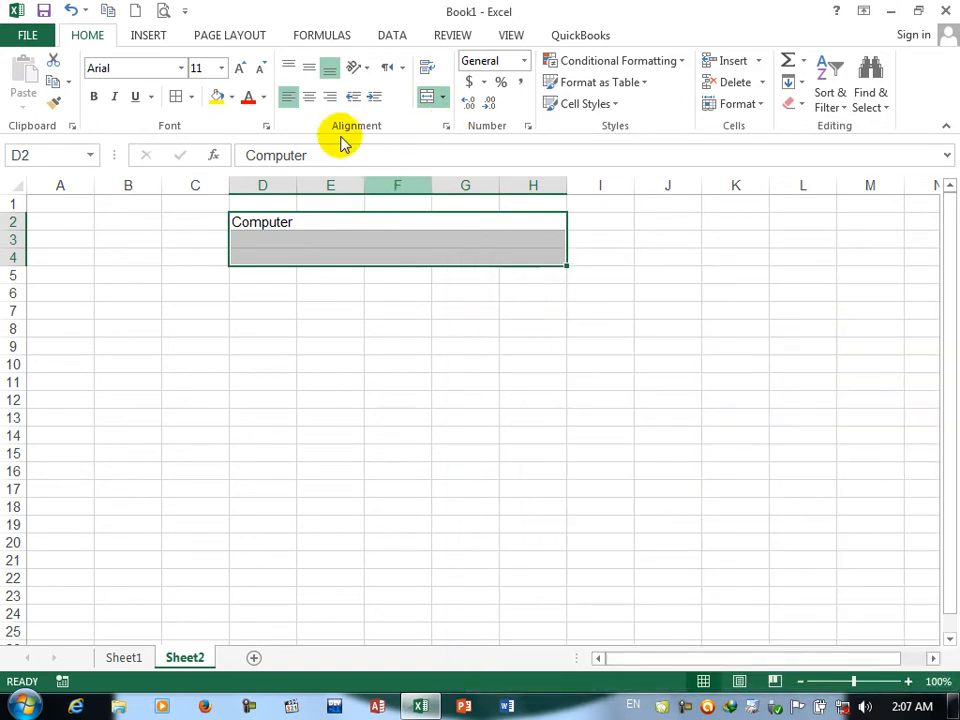
pyautogui.click(447, 127)
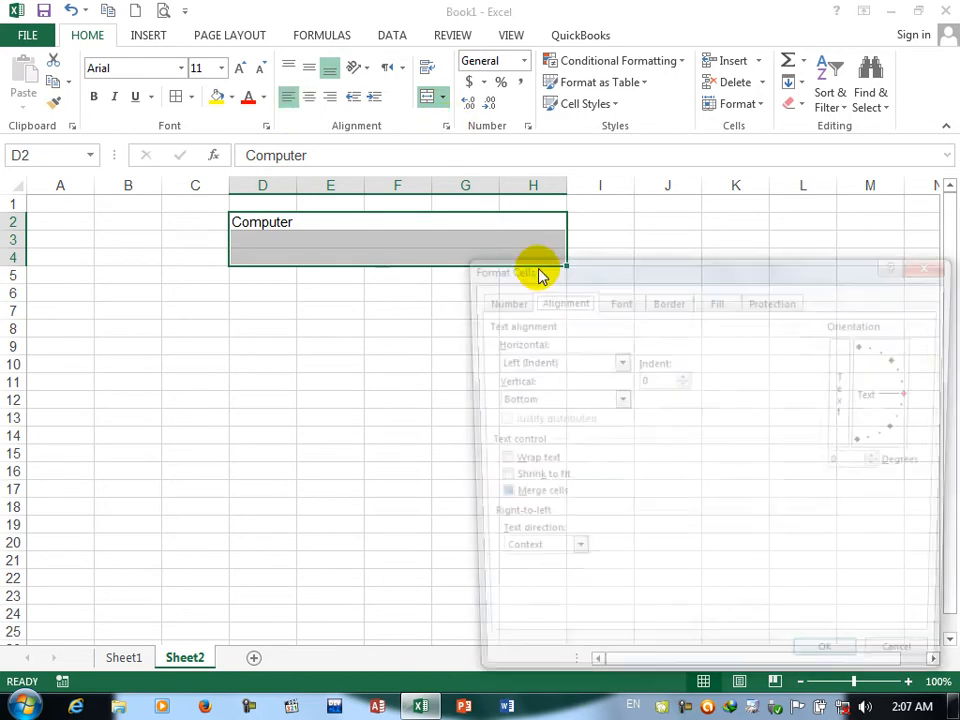
pyautogui.click(570, 361)
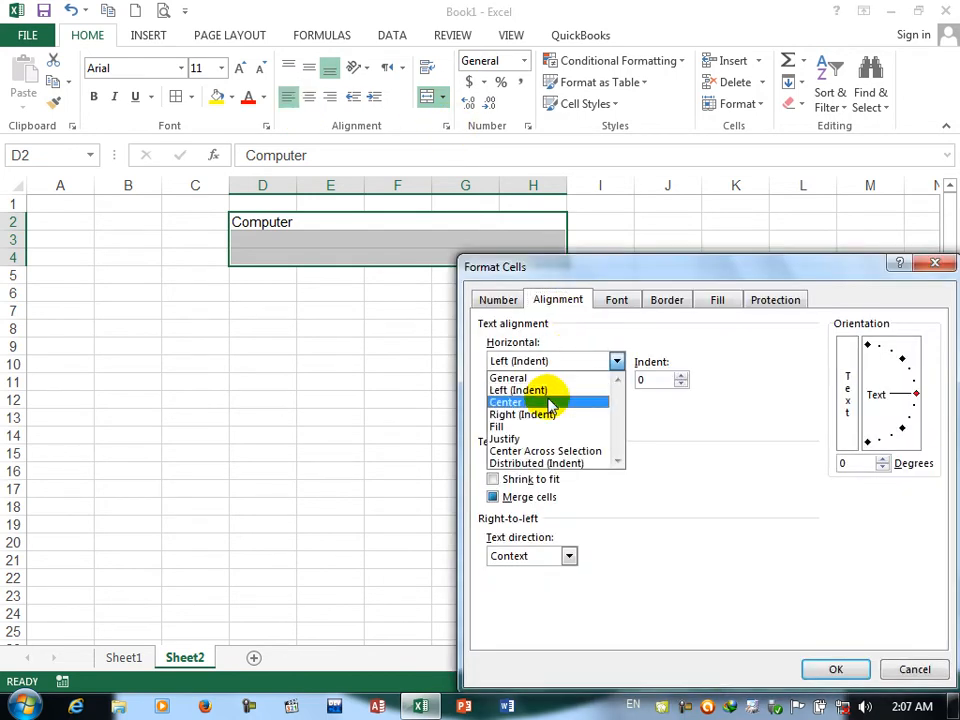
pyautogui.click(553, 401)
pyautogui.click(834, 669)
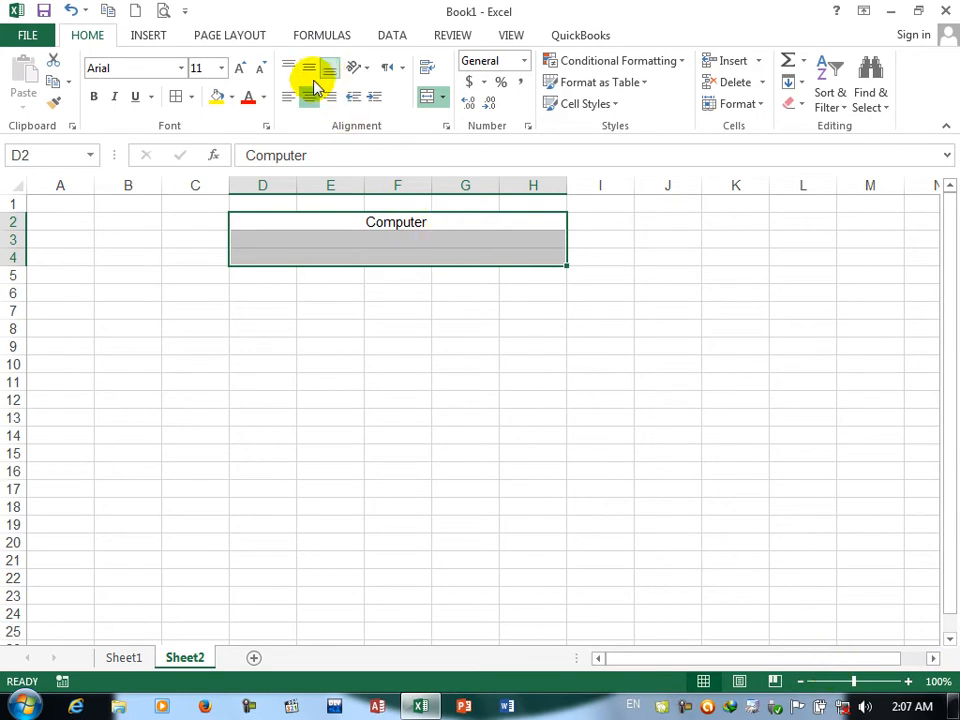
# Set the horizontal text alignment of D2:H4 to Fill and then to Justify through the cell format settings.
pyautogui.click(447, 127)
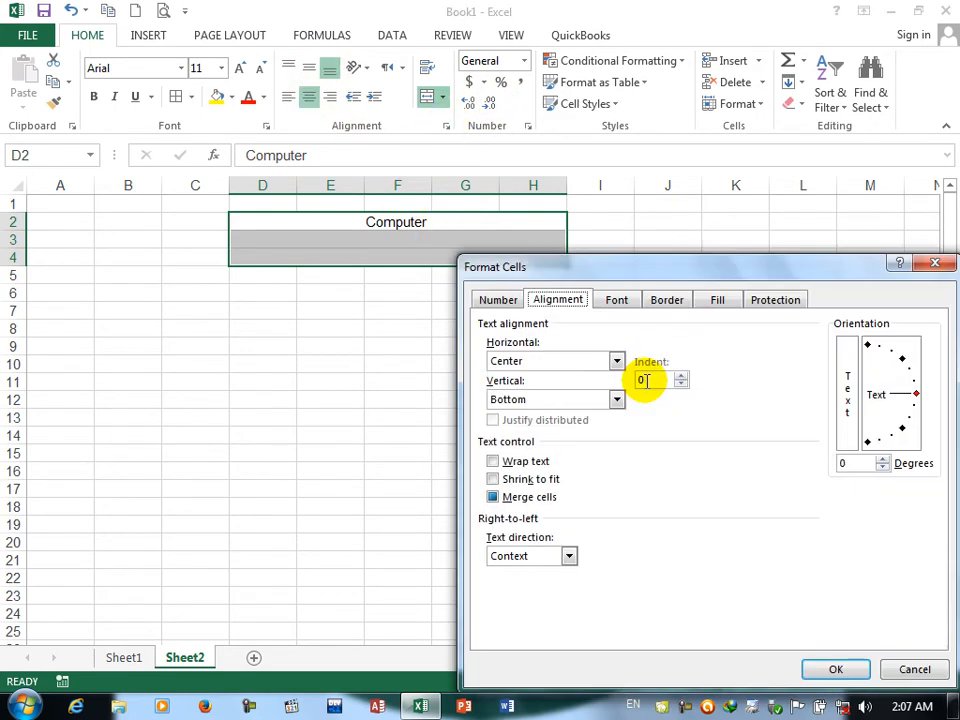
pyautogui.click(616, 362)
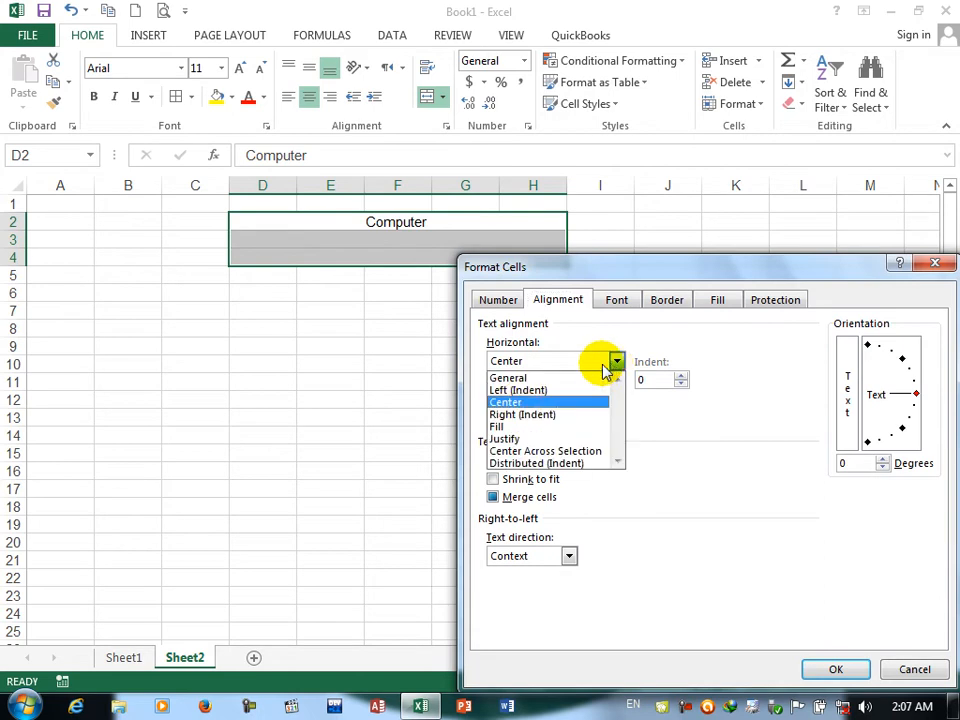
pyautogui.click(517, 427)
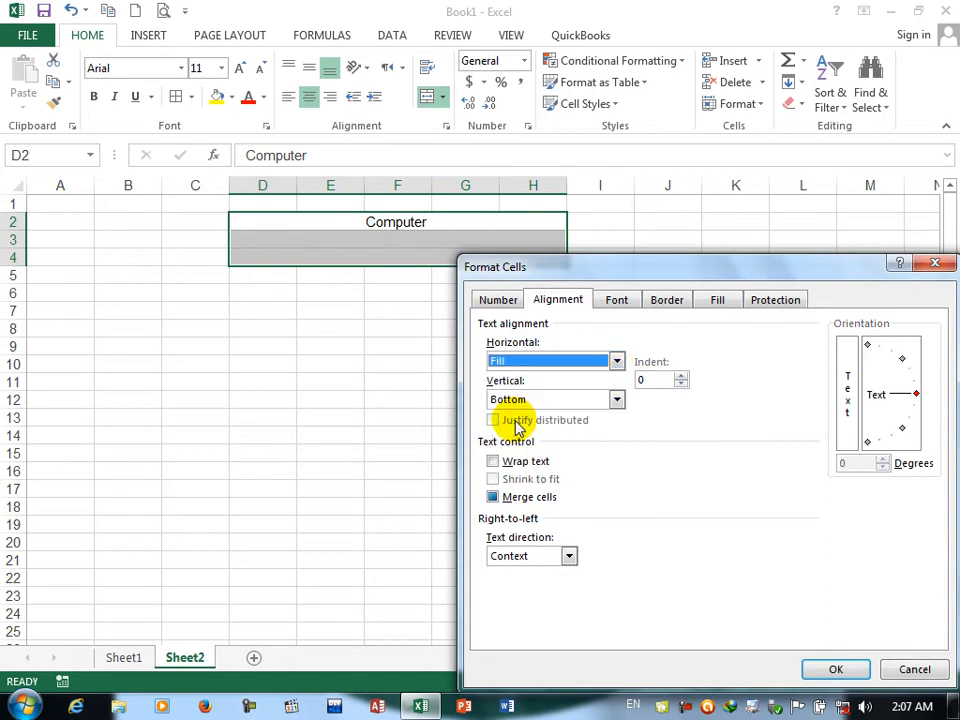
pyautogui.click(834, 669)
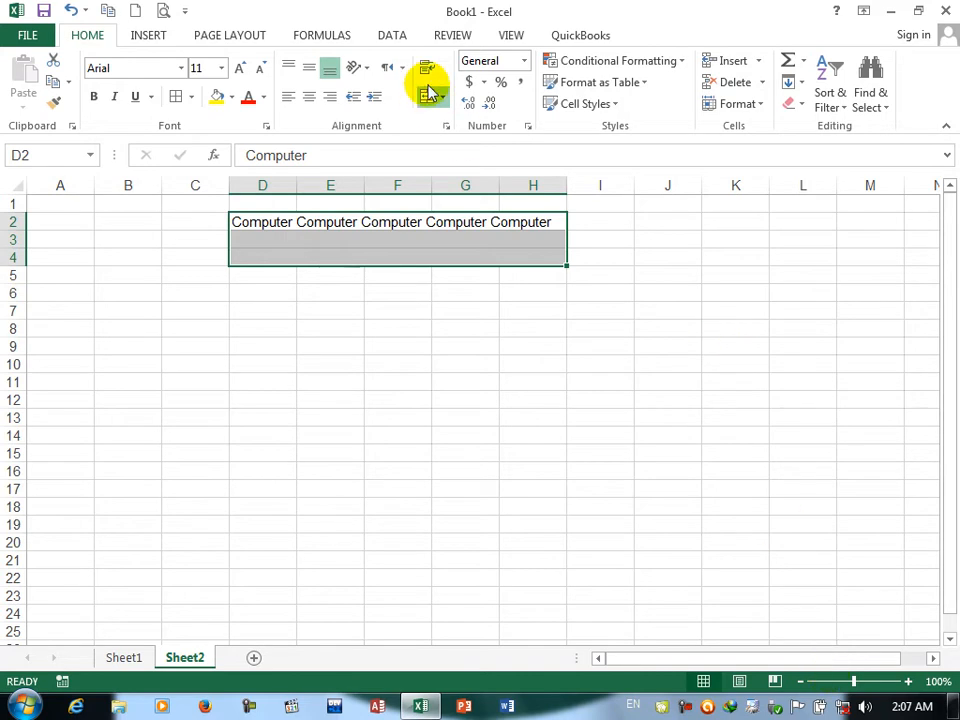
pyautogui.click(446, 126)
pyautogui.click(616, 361)
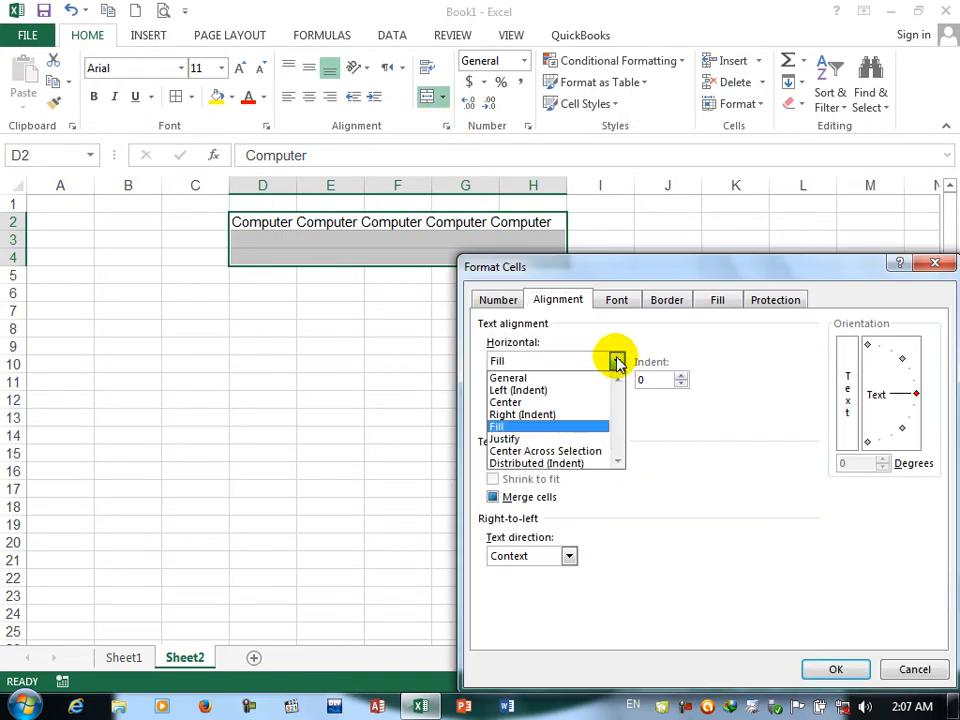
pyautogui.click(537, 439)
pyautogui.click(836, 669)
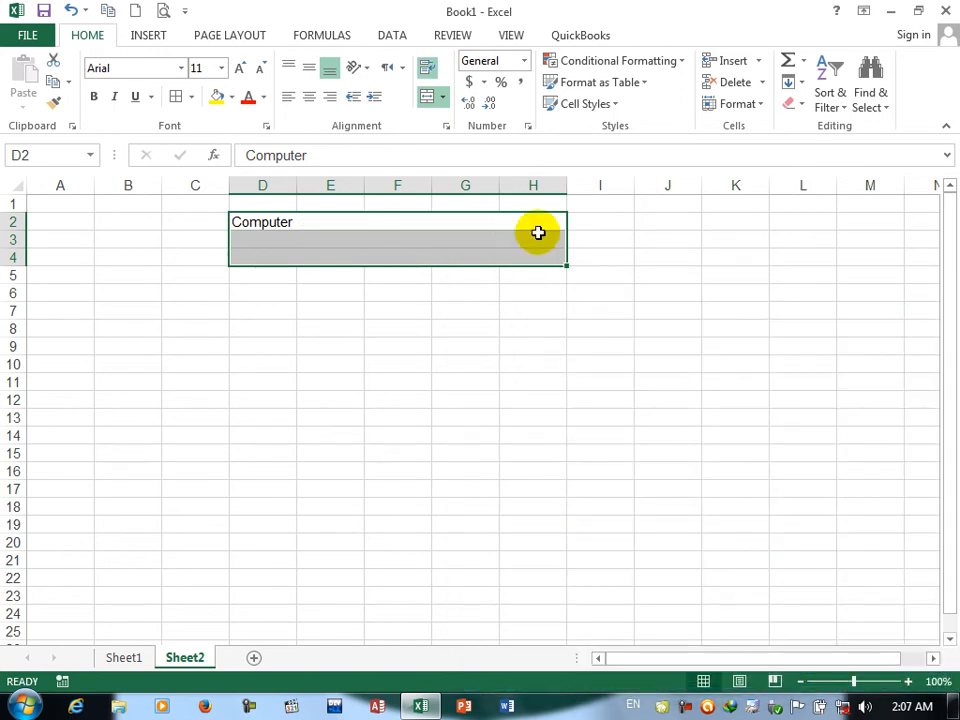
# Set the horizontal text alignment of D2:H4 to Center Across Selection in the cell format settings.
pyautogui.click(446, 127)
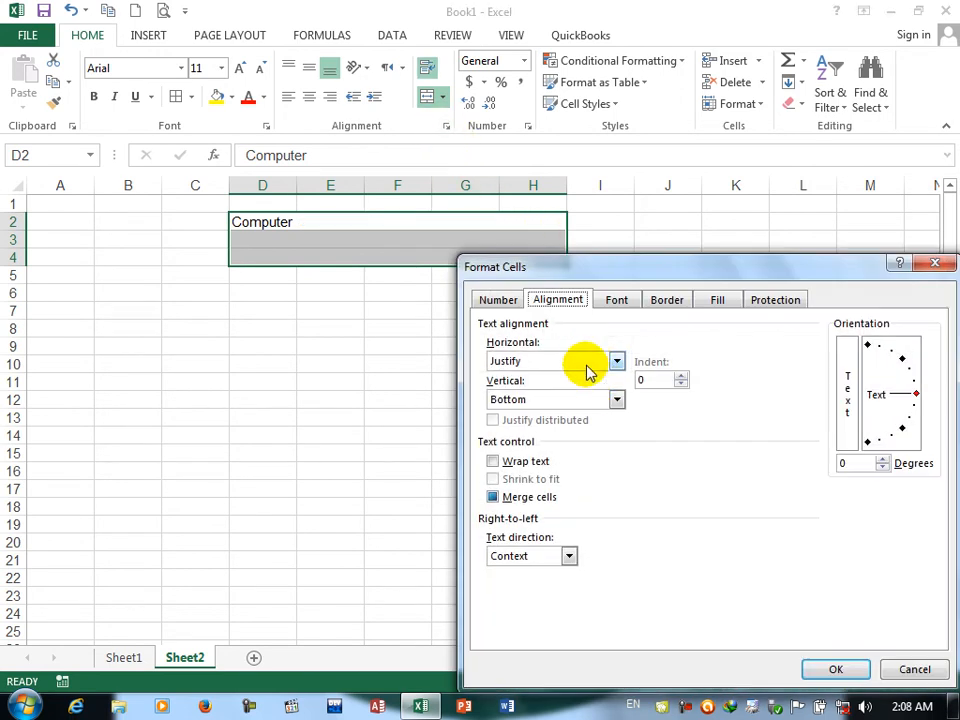
pyautogui.click(616, 361)
pyautogui.click(546, 451)
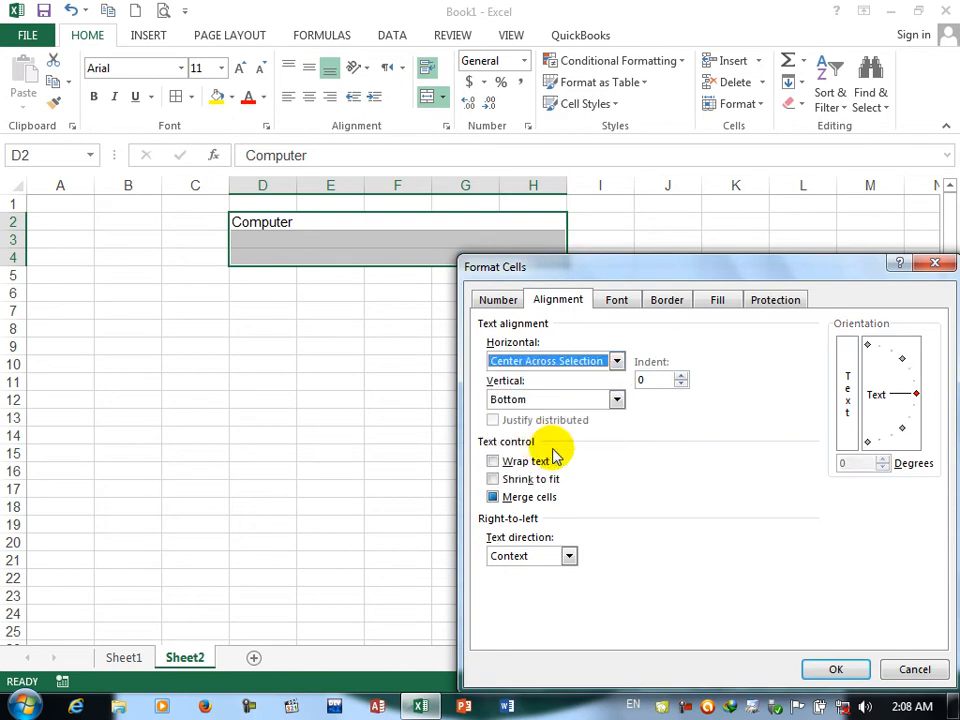
pyautogui.click(834, 668)
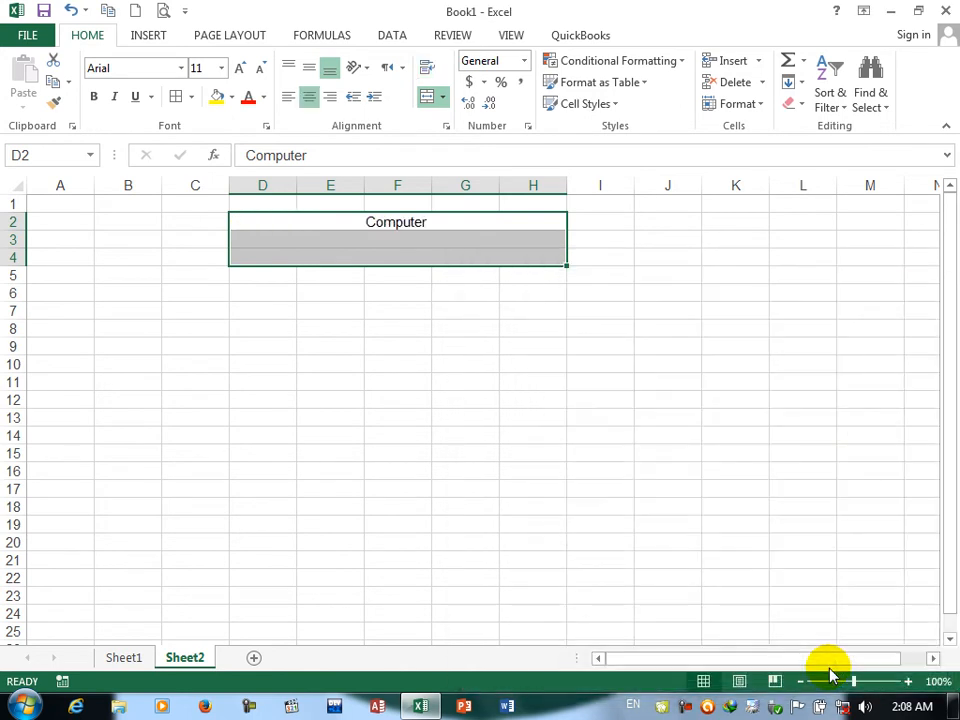
# Set the horizontal text alignment of D2:H4 to Distributed (Indent) in the cell format settings.
pyautogui.click(447, 127)
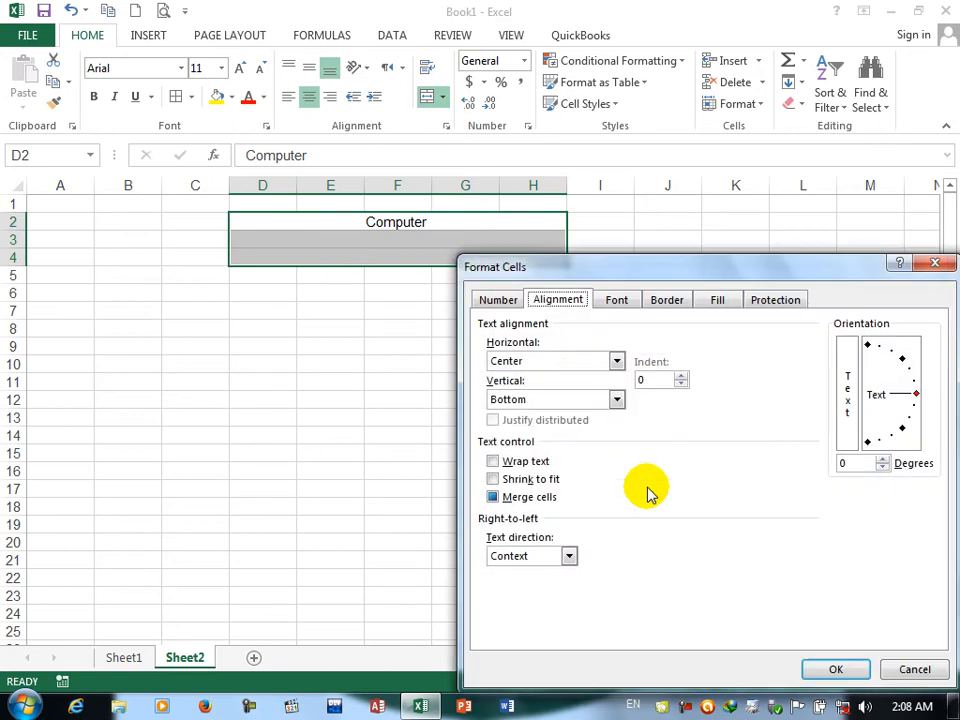
pyautogui.click(574, 363)
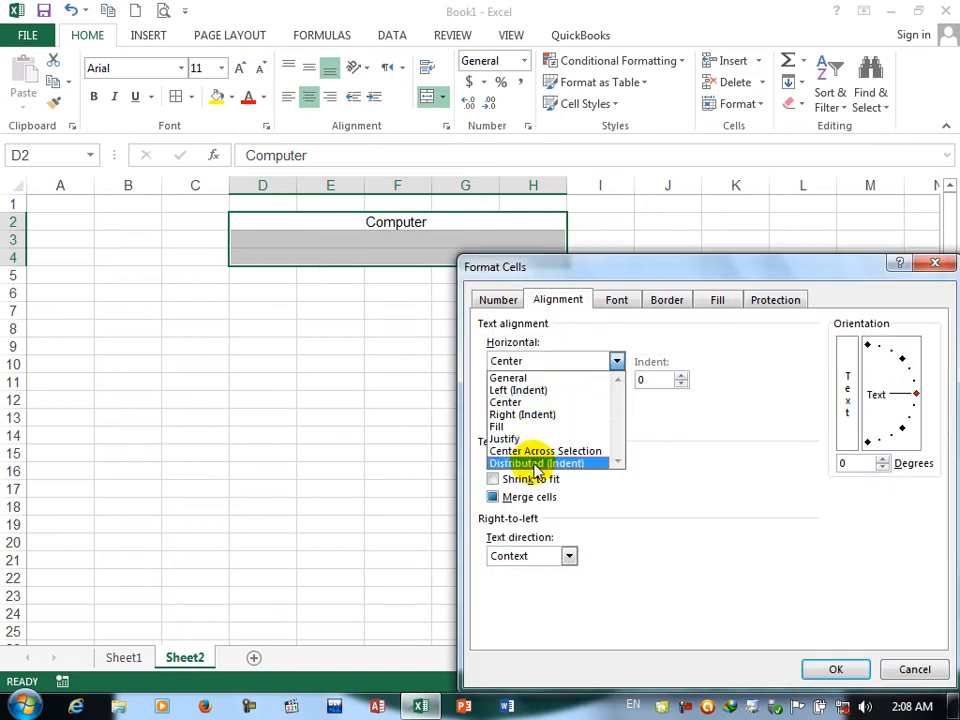
pyautogui.click(536, 463)
pyautogui.click(830, 670)
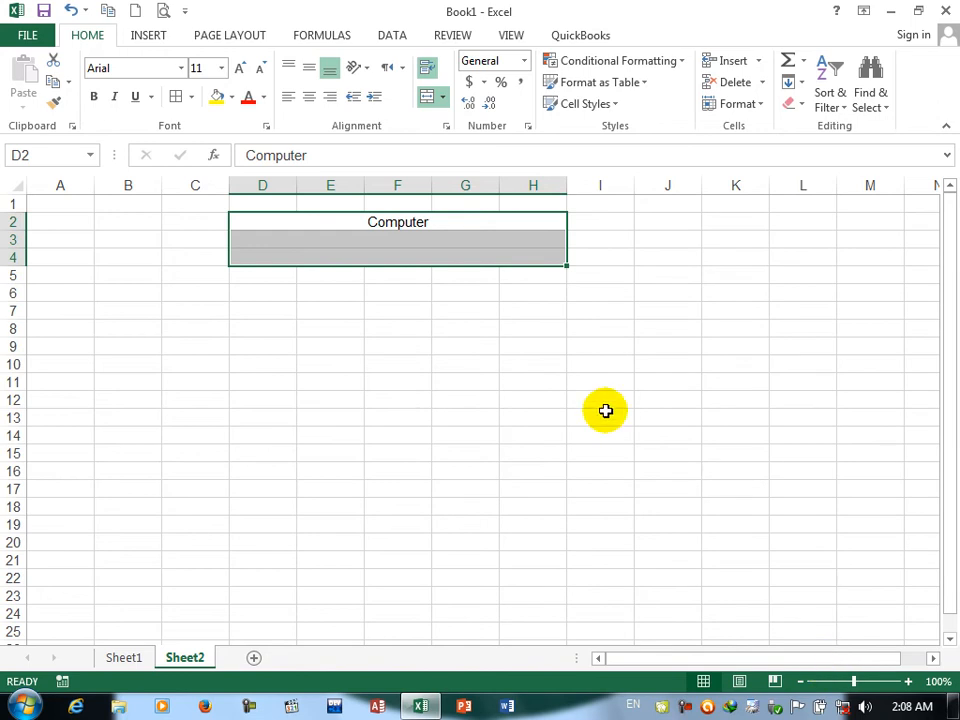
# Set the text orientation of D2:H4 to 57 degrees in the cell format settings.
pyautogui.click(447, 127)
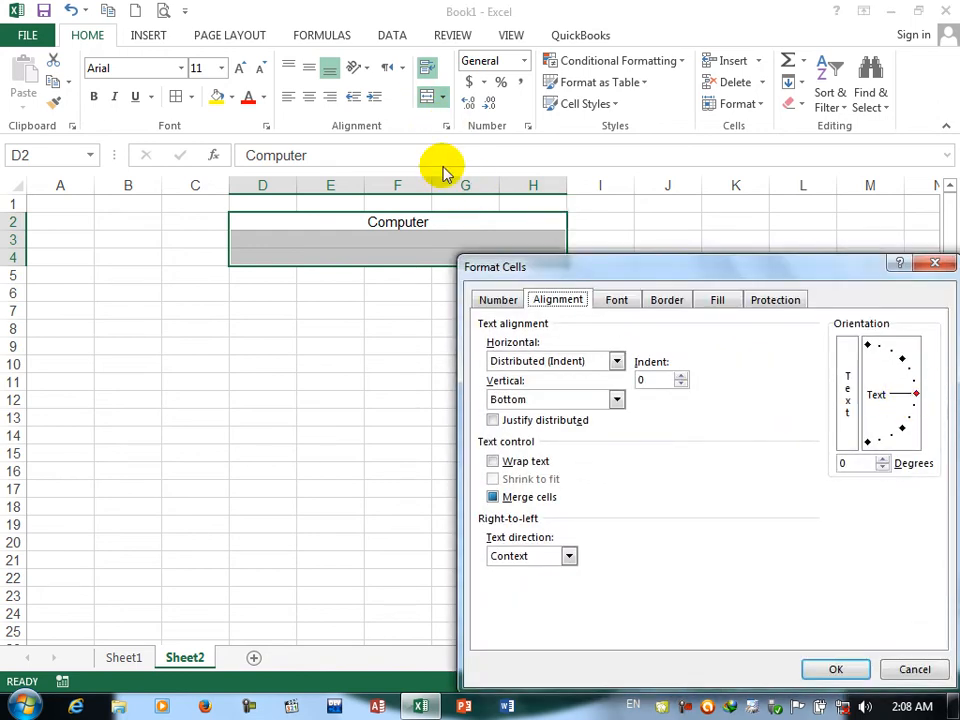
pyautogui.moveTo(876, 400); pyautogui.dragTo(882, 368)
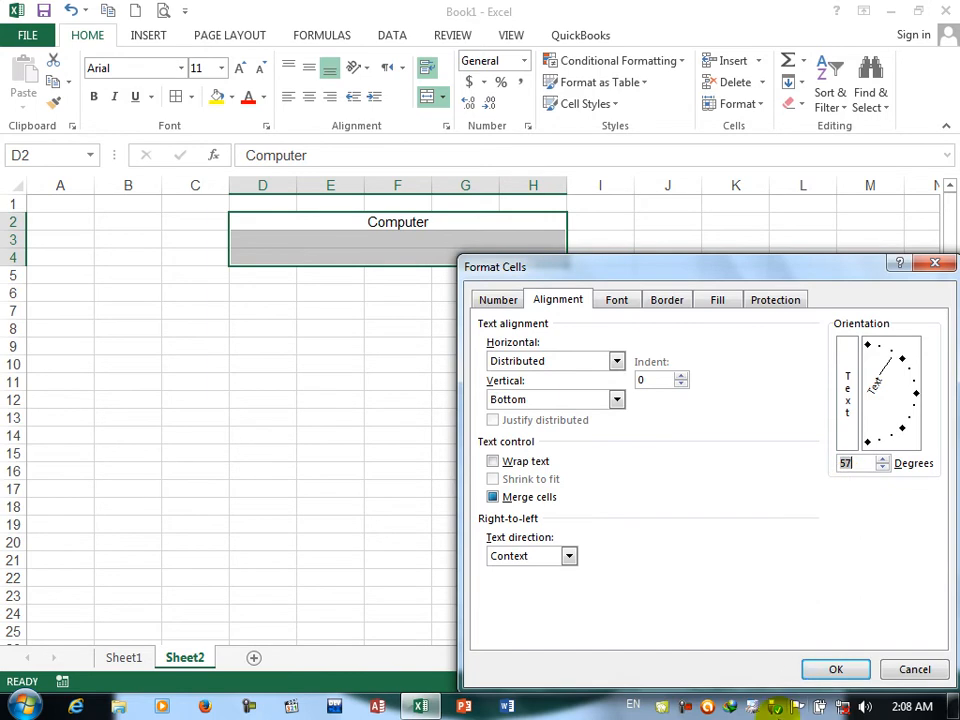
pyautogui.click(815, 671)
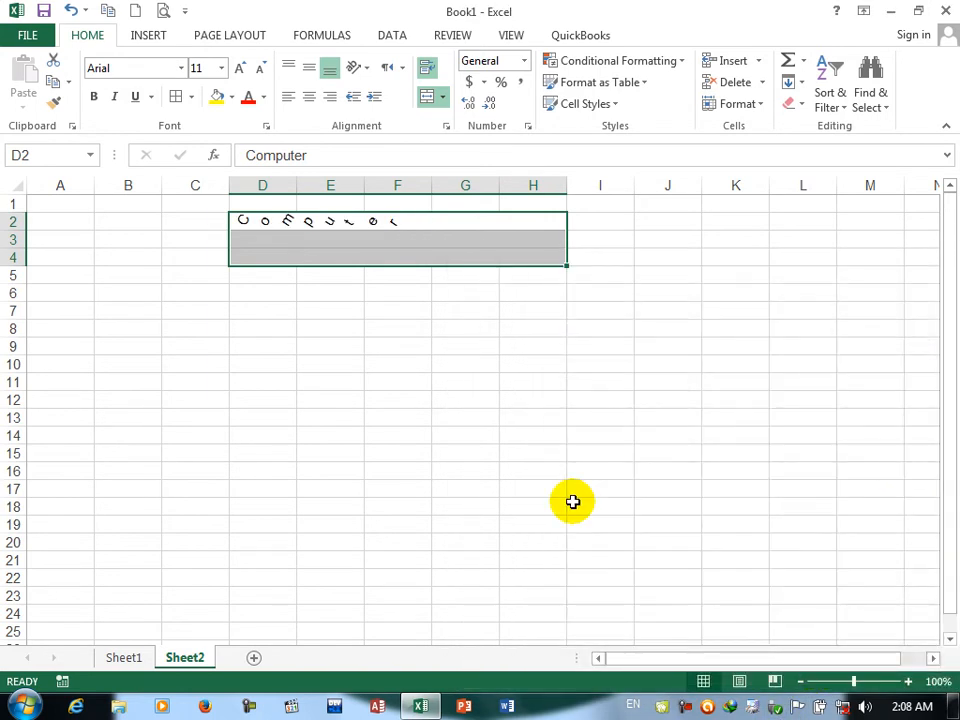
# Apply the Angle Clockwise orientation to D2:H4 and switch it off again.
pyautogui.click(366, 70)
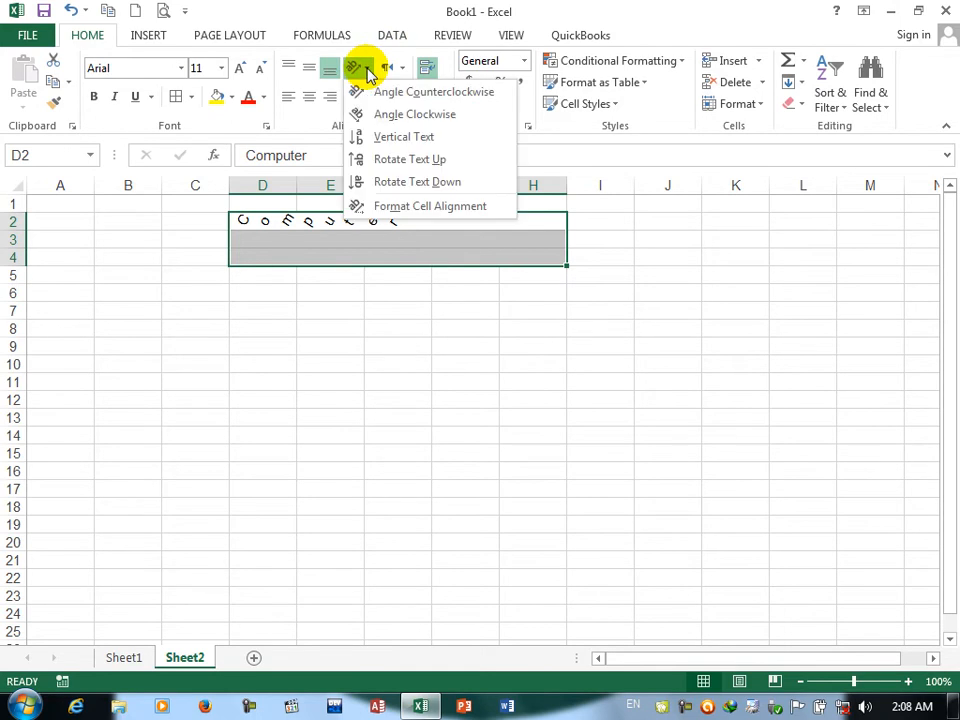
pyautogui.click(385, 114)
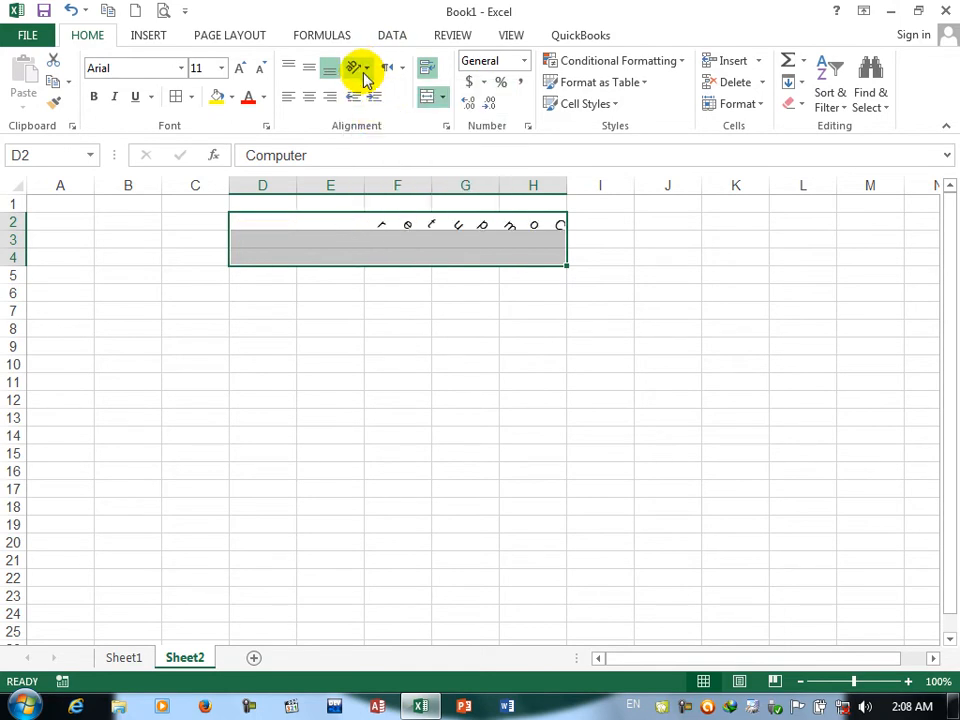
pyautogui.click(358, 70)
pyautogui.click(368, 113)
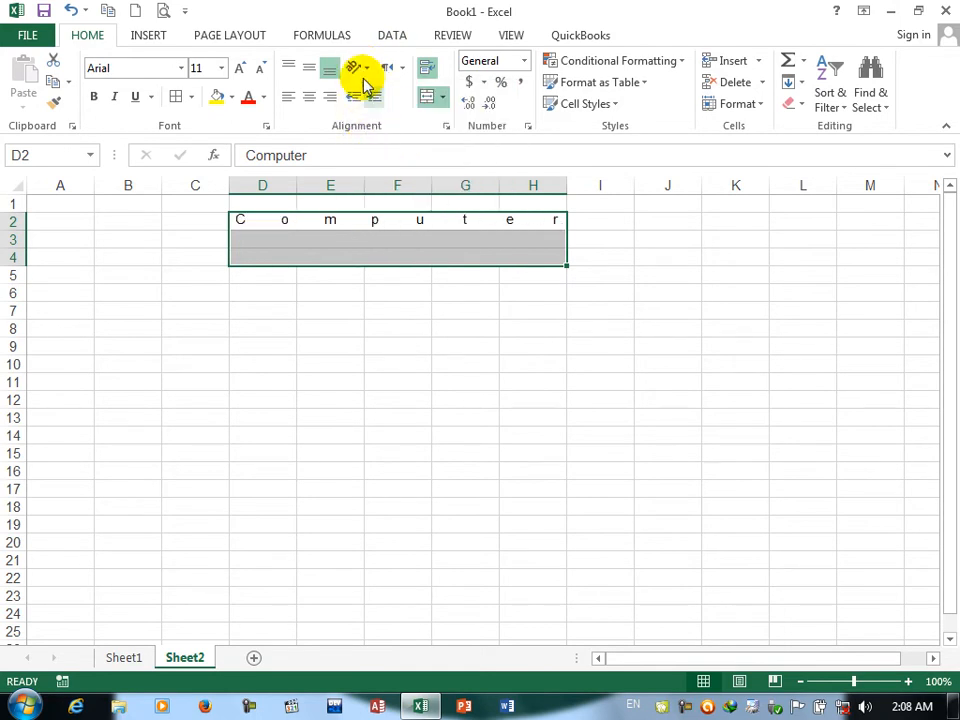
# Apply the Rotate Text Up orientation to D2:H4, followed by Rotate Text Down.
pyautogui.click(364, 70)
pyautogui.click(399, 162)
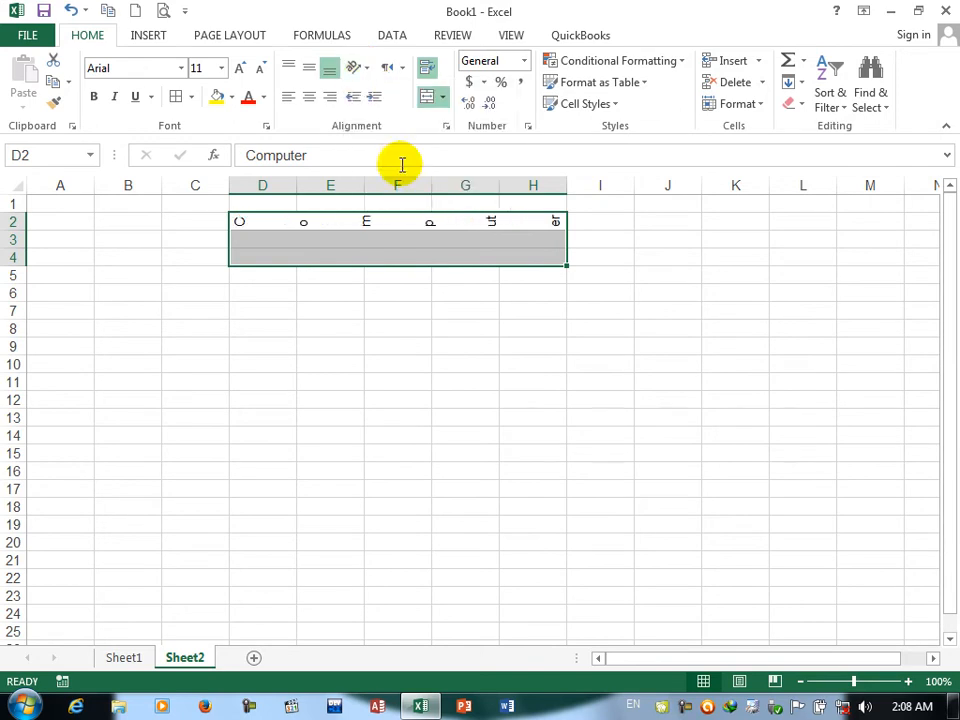
pyautogui.click(362, 68)
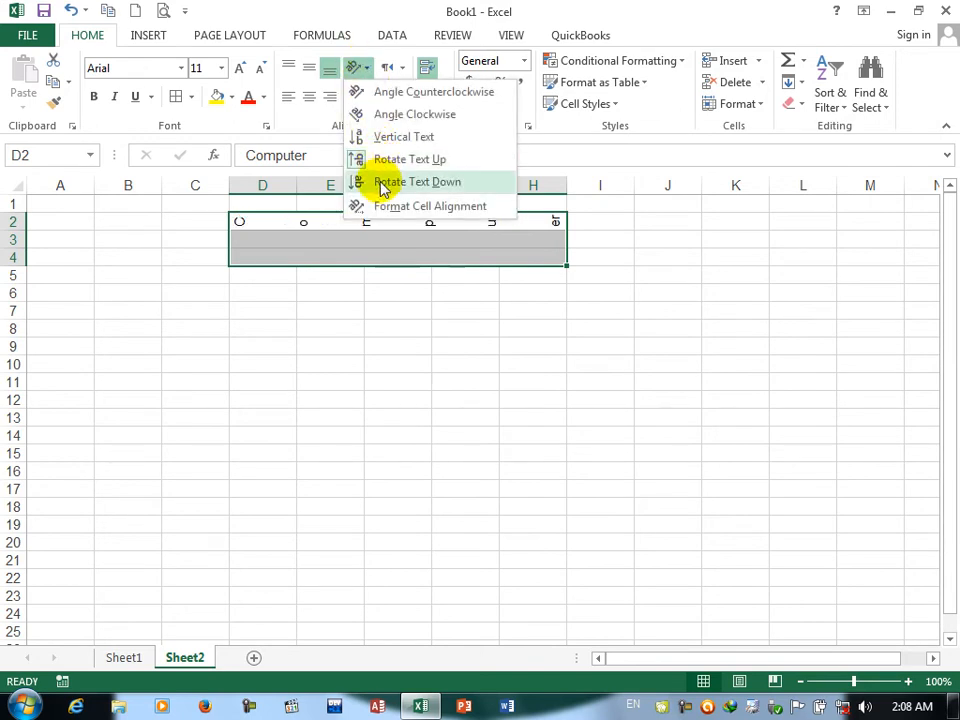
pyautogui.click(383, 185)
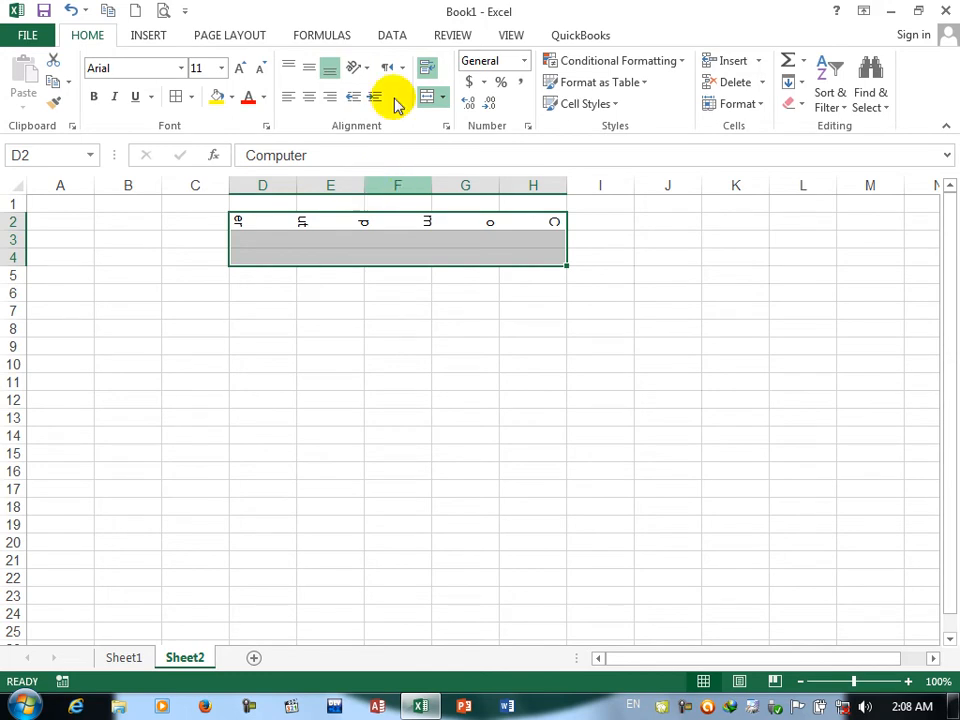
# In the cell format settings for D2:H4, set the orientation to 0 degrees and the indent to 10.
pyautogui.click(446, 126)
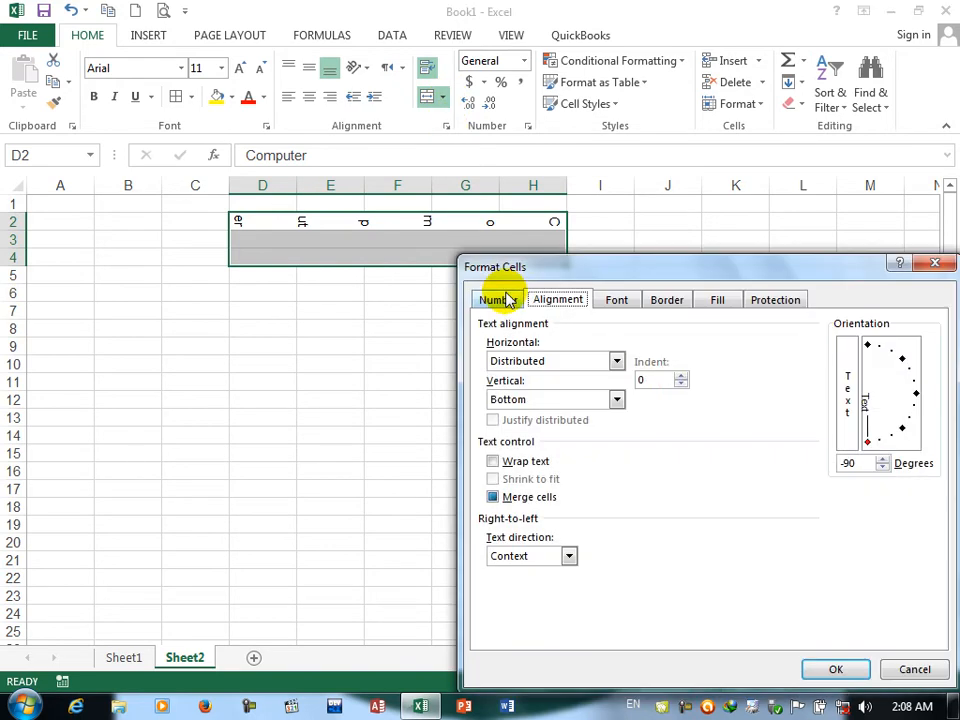
pyautogui.moveTo(864, 424); pyautogui.dragTo(905, 394)
pyautogui.click(681, 377)
pyautogui.click(681, 377)
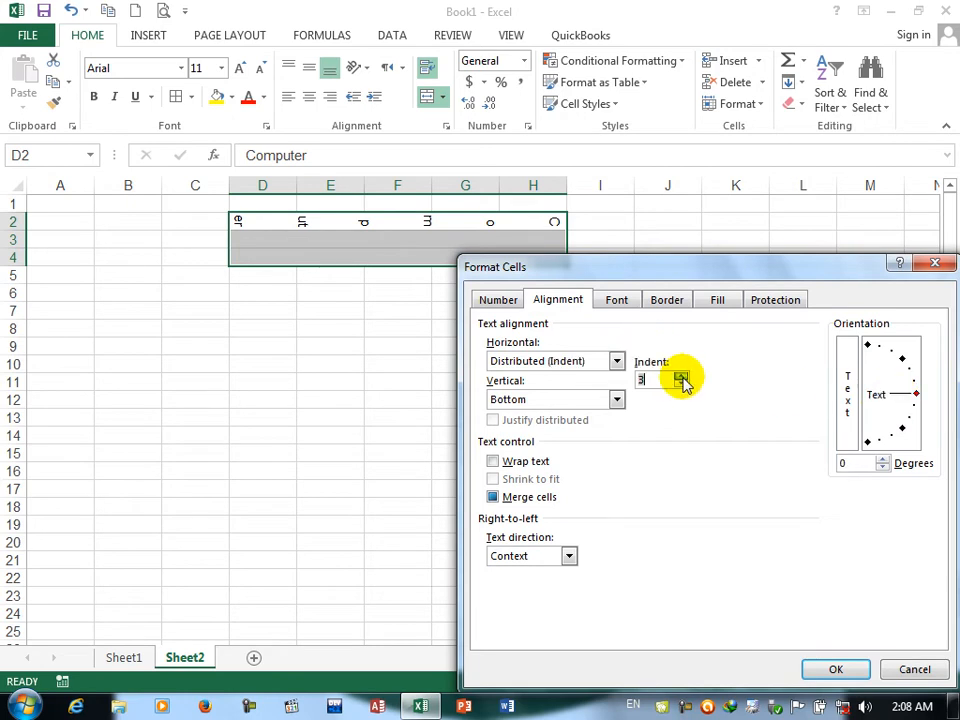
pyautogui.click(681, 377)
pyautogui.click(681, 377)
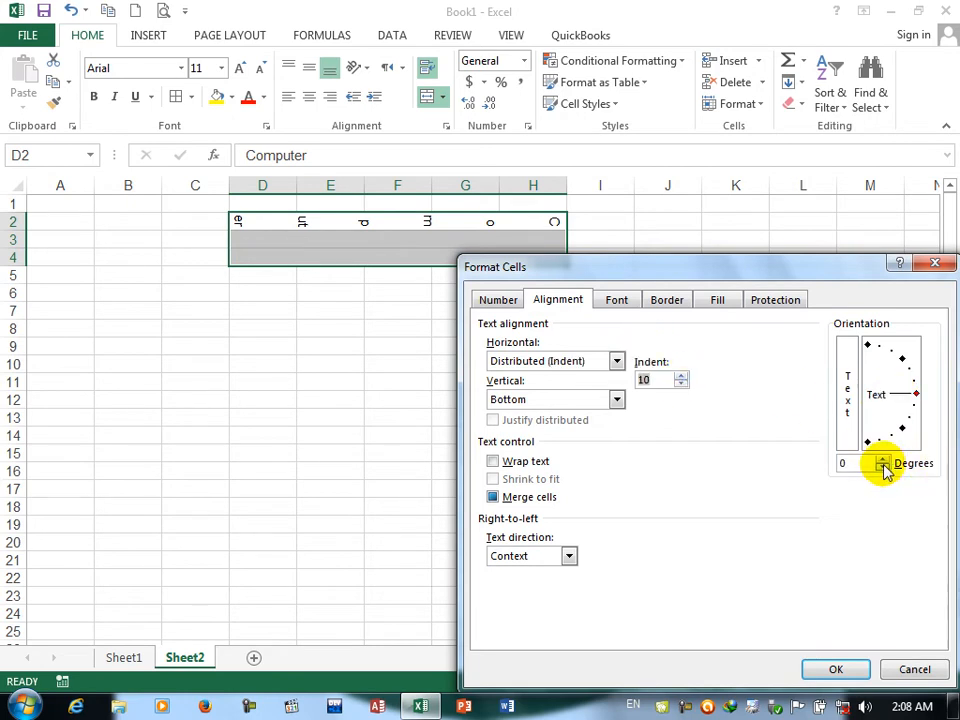
# Set the orientation of the text in D2:H4 to 25 degrees and apply the cell format settings.
pyautogui.click(883, 463)
pyautogui.click(883, 460)
pyautogui.click(883, 460)
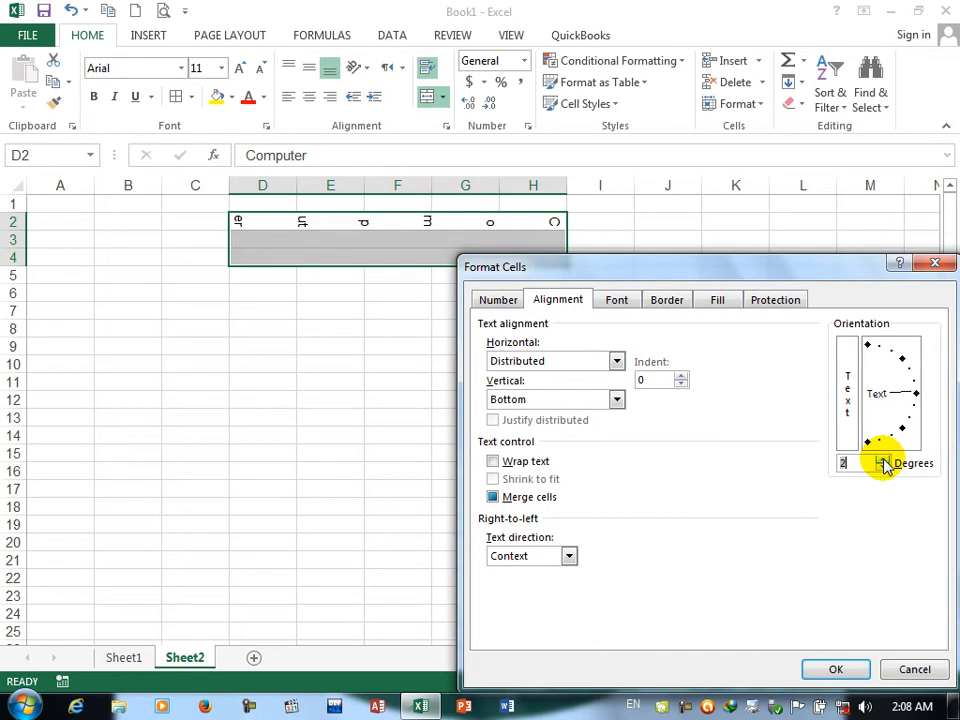
pyautogui.click(883, 463)
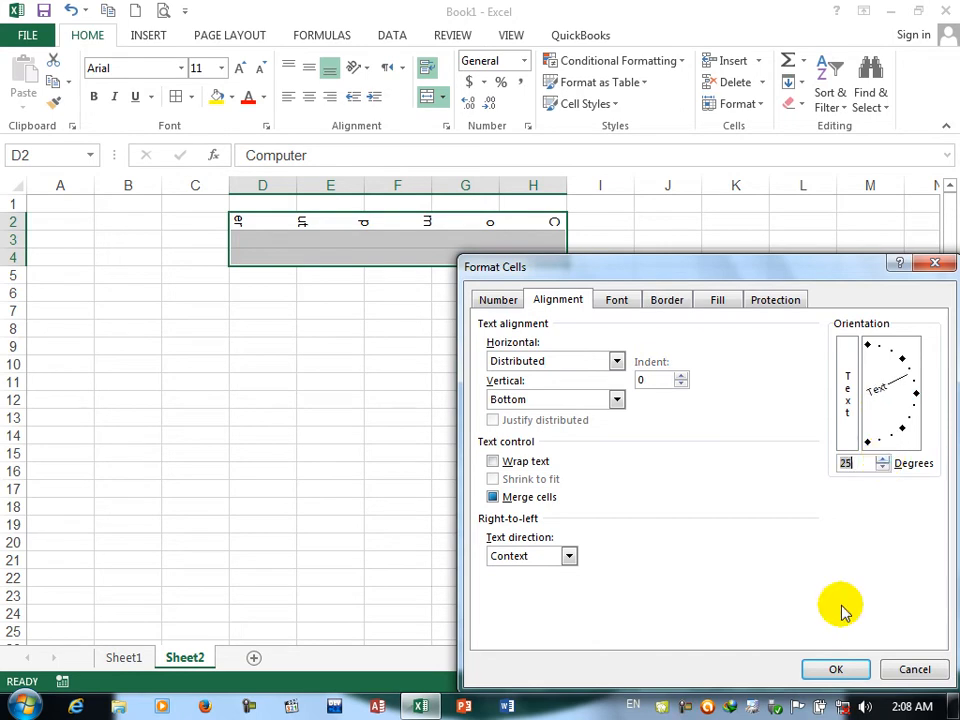
pyautogui.click(828, 669)
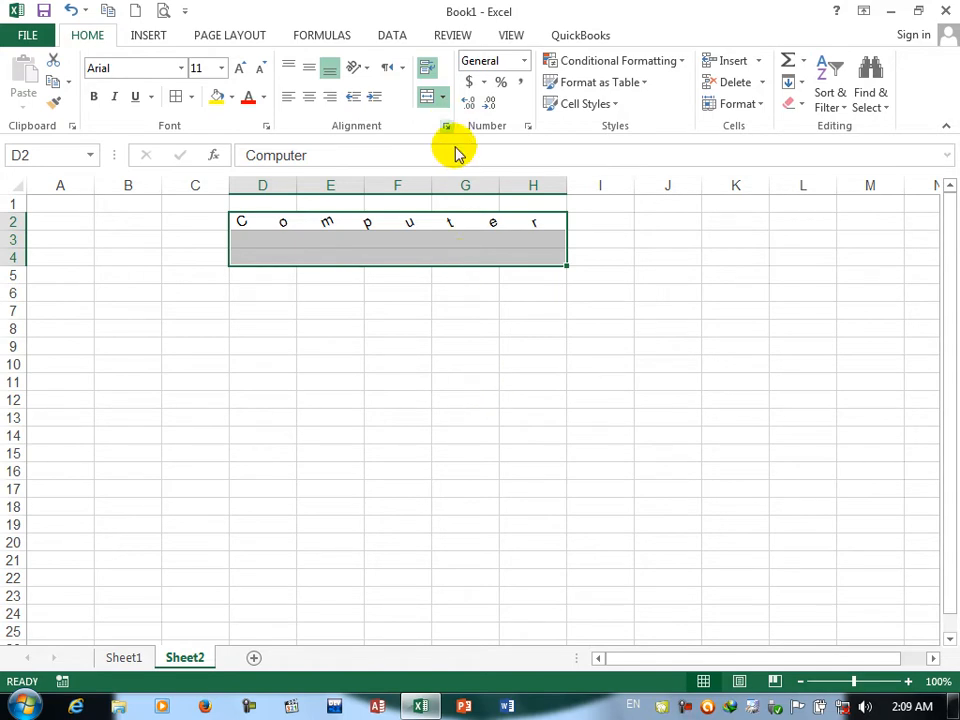
pyautogui.click(447, 125)
pyautogui.click(540, 398)
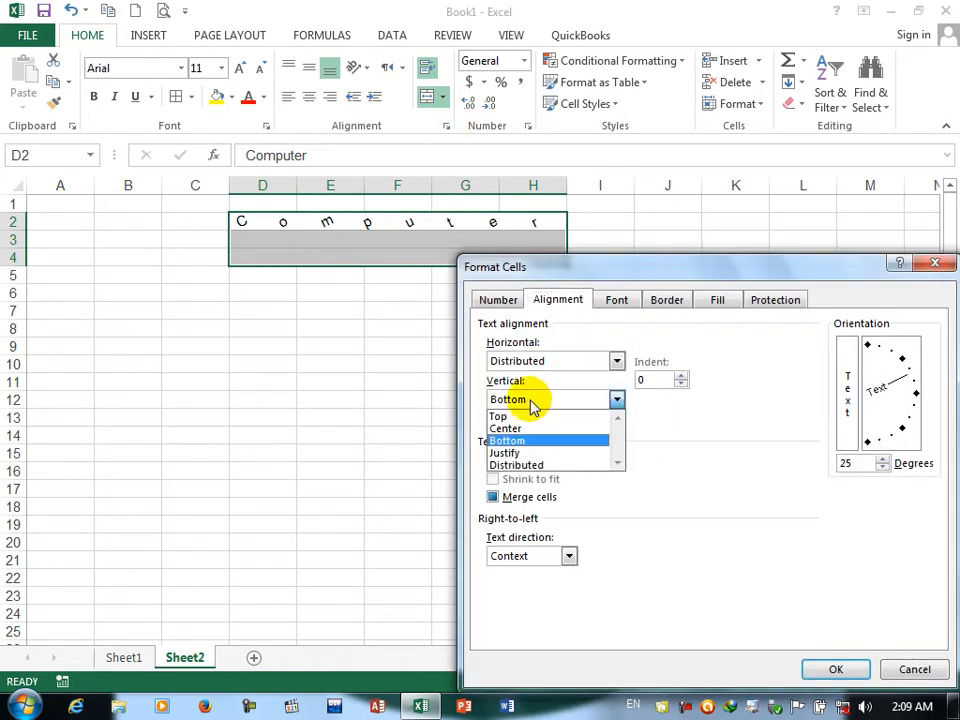
pyautogui.click(506, 428)
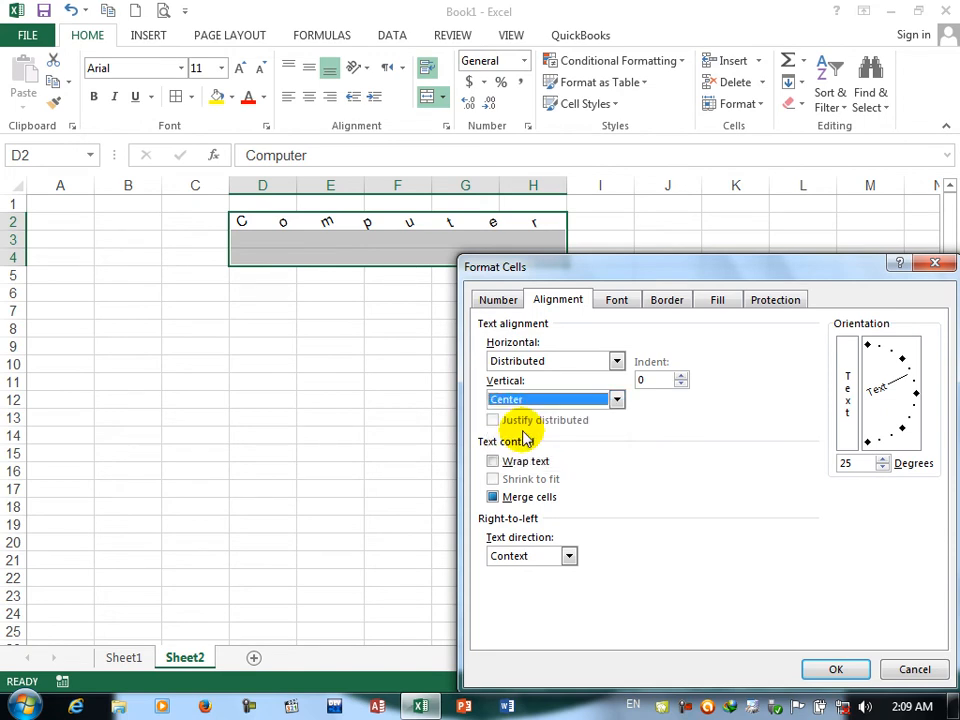
pyautogui.click(514, 400)
pyautogui.click(512, 441)
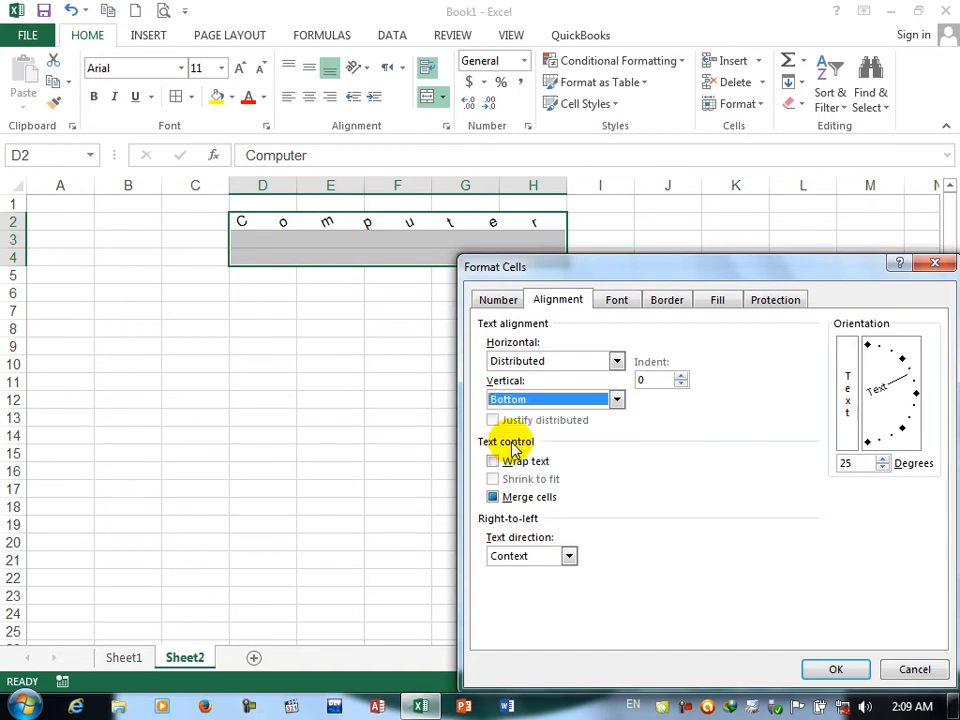
pyautogui.click(508, 402)
pyautogui.click(513, 453)
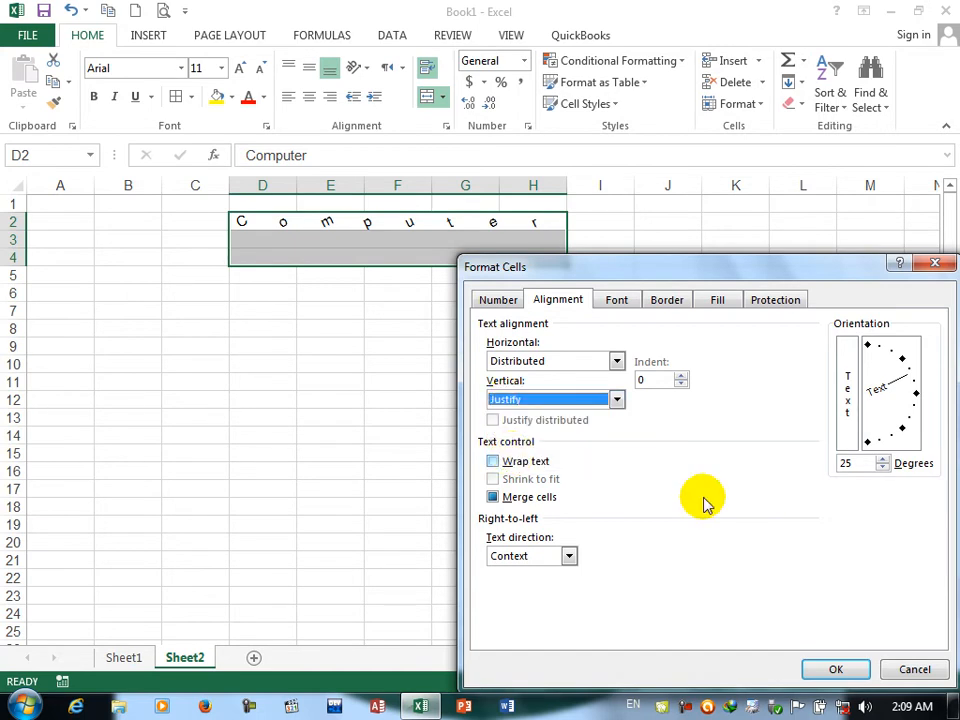
pyautogui.click(902, 667)
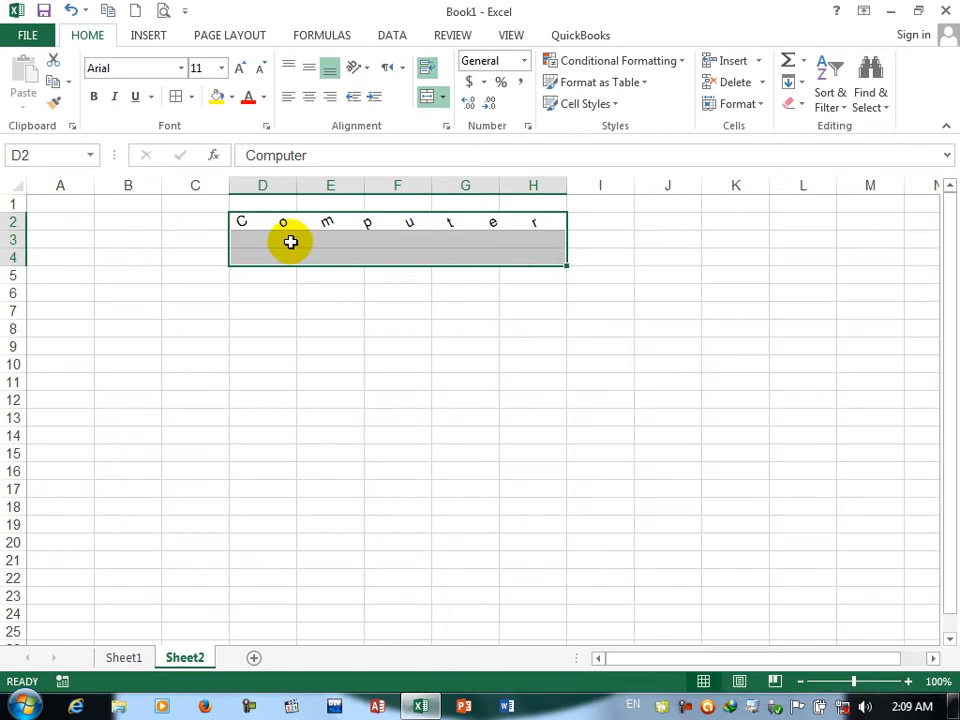
# Merge D2:H4 with Merge Cells and set its vertical text alignment to Justify in the cell format settings.
pyautogui.click(445, 100)
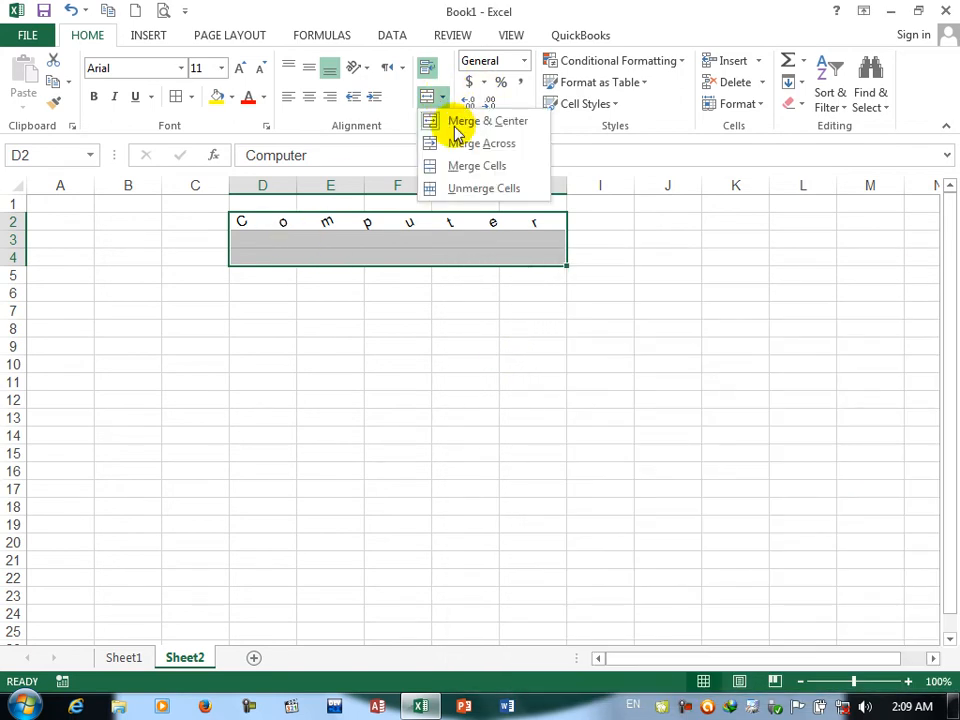
pyautogui.click(467, 165)
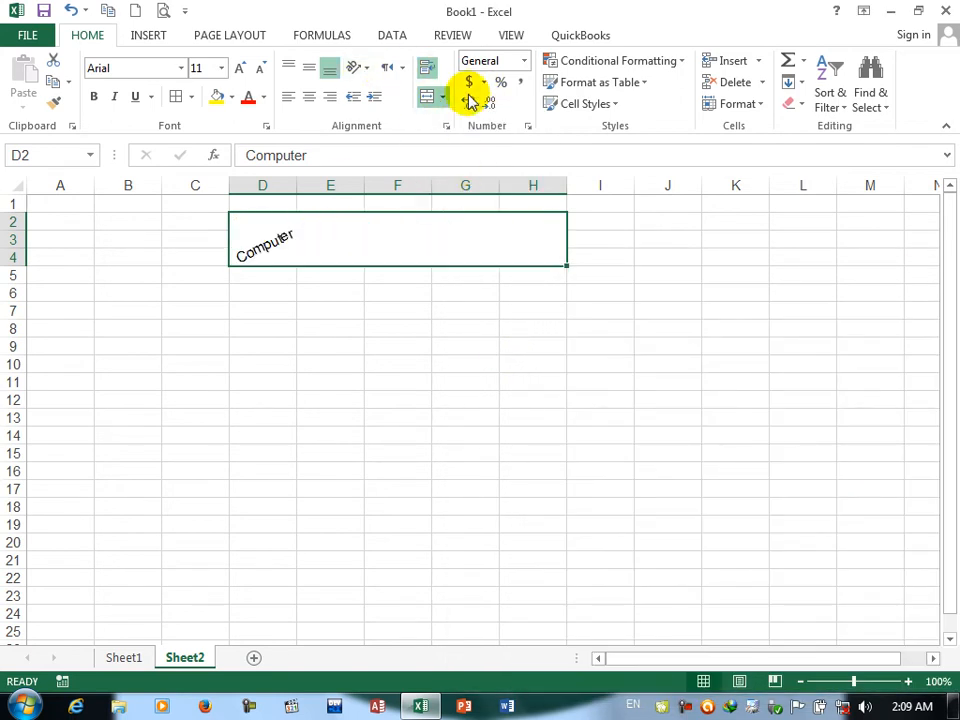
pyautogui.click(447, 128)
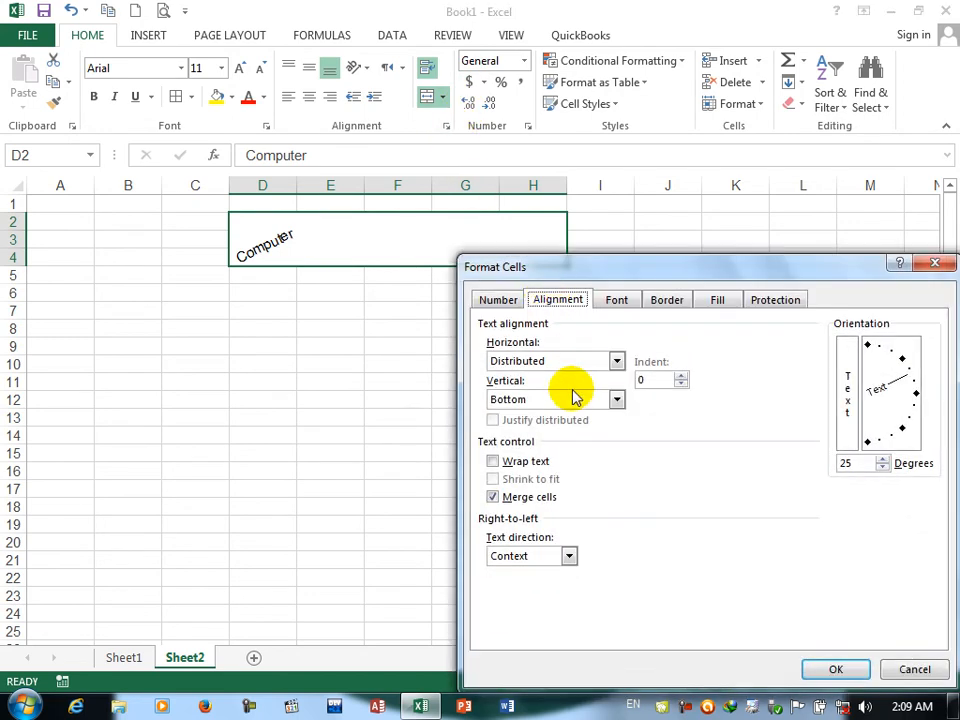
pyautogui.click(575, 402)
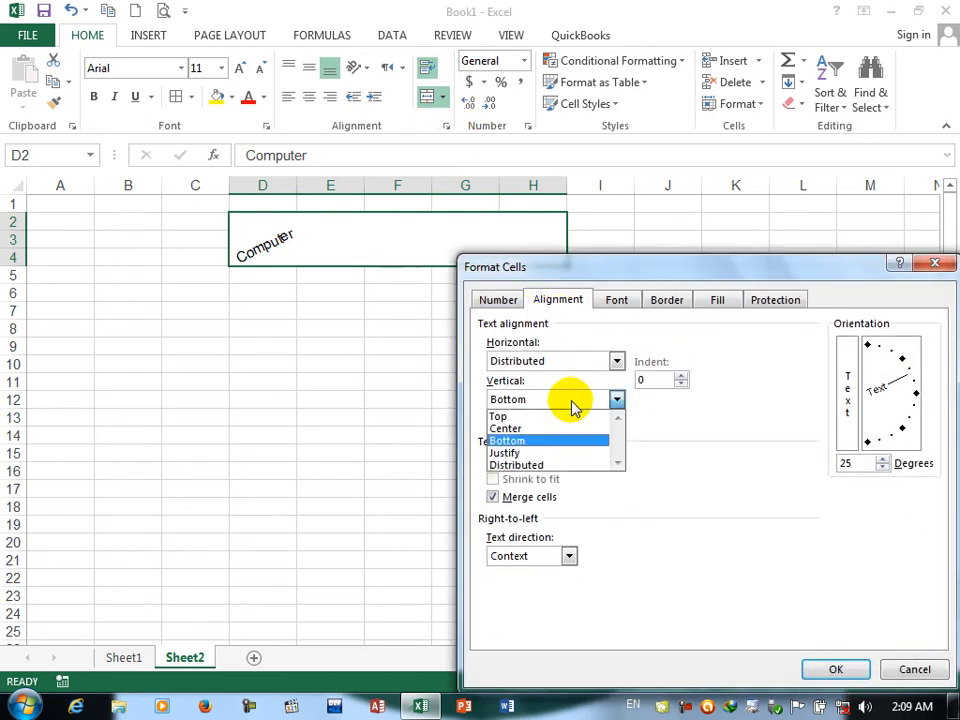
pyautogui.click(536, 452)
pyautogui.click(834, 671)
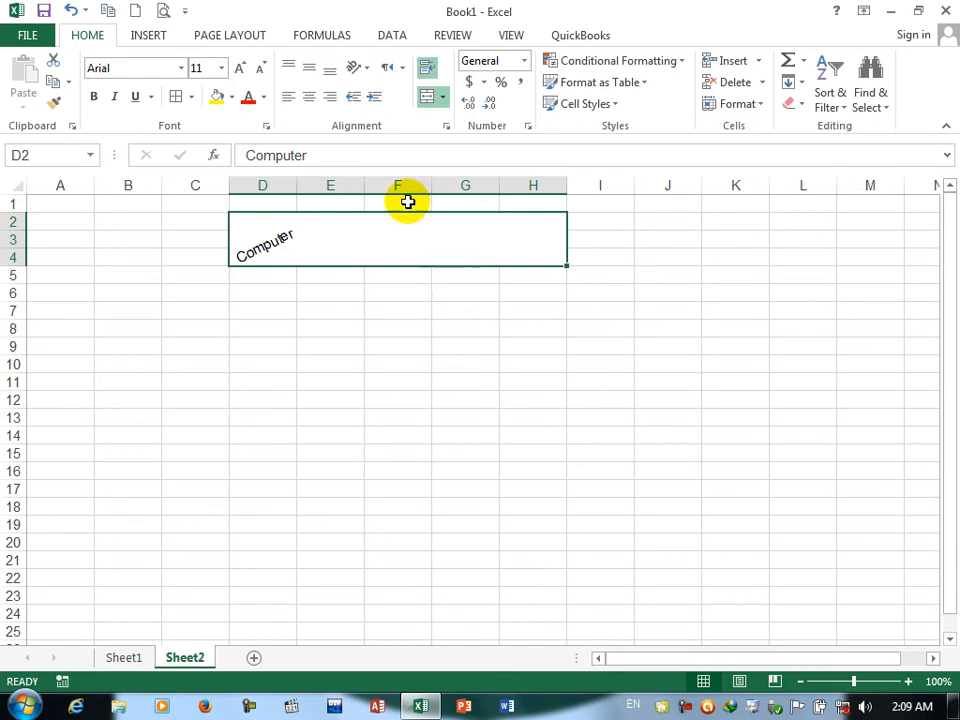
pyautogui.click(447, 128)
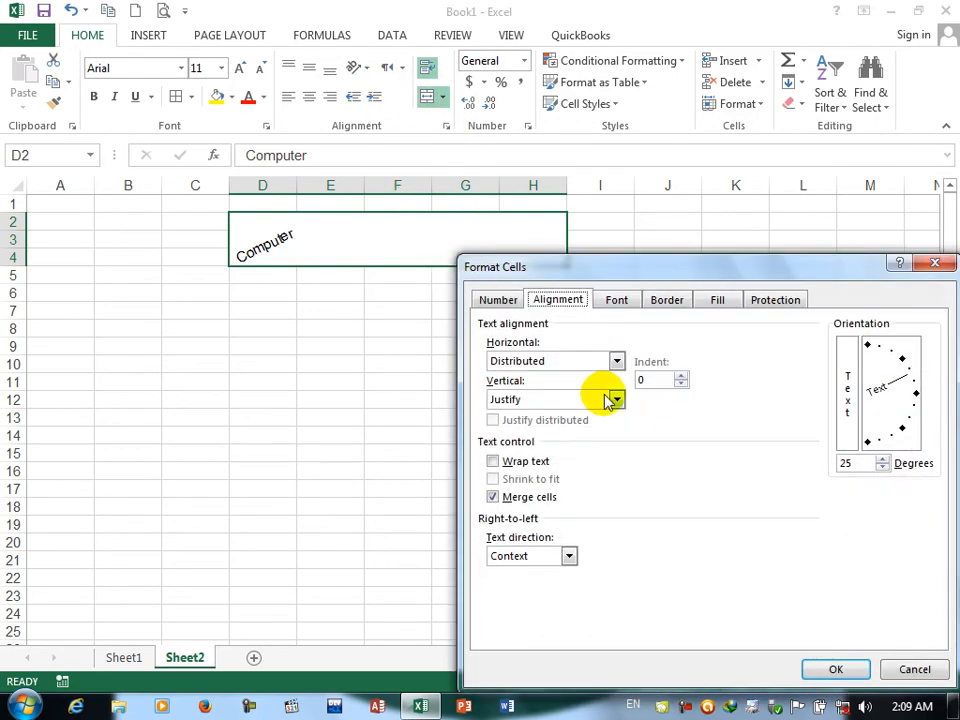
pyautogui.click(614, 400)
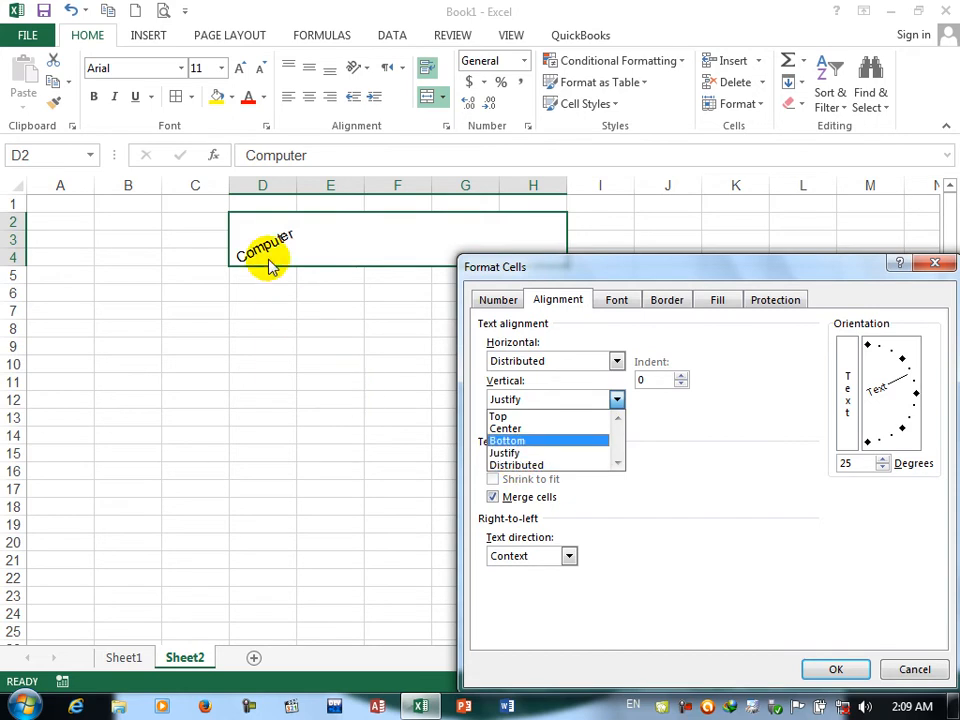
pyautogui.click(836, 668)
# Fill the merged "Computer" cell down through row 10 to make two copies below it.
pyautogui.moveTo(280, 204); pyautogui.dragTo(536, 324)
pyautogui.moveTo(470, 325); pyautogui.dragTo(468, 372)
# Apply the Vertical Text orientation to the three merged cells in D2:H10, followed by Rotate Text Up.
pyautogui.moveTo(262, 222); pyautogui.dragTo(429, 345)
pyautogui.click(355, 67)
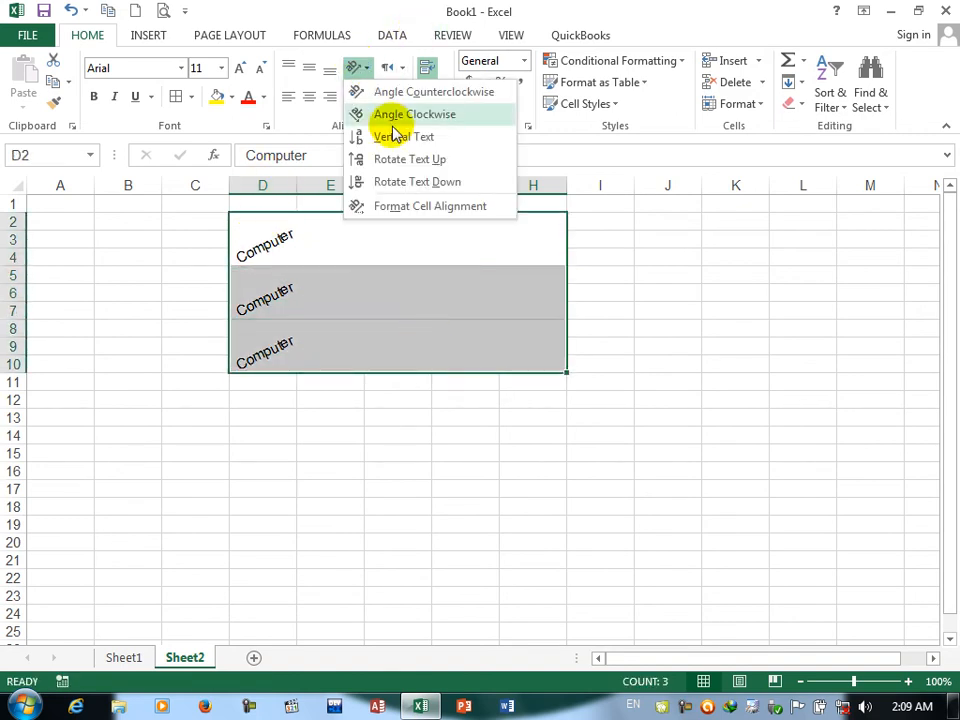
pyautogui.click(397, 143)
pyautogui.click(358, 67)
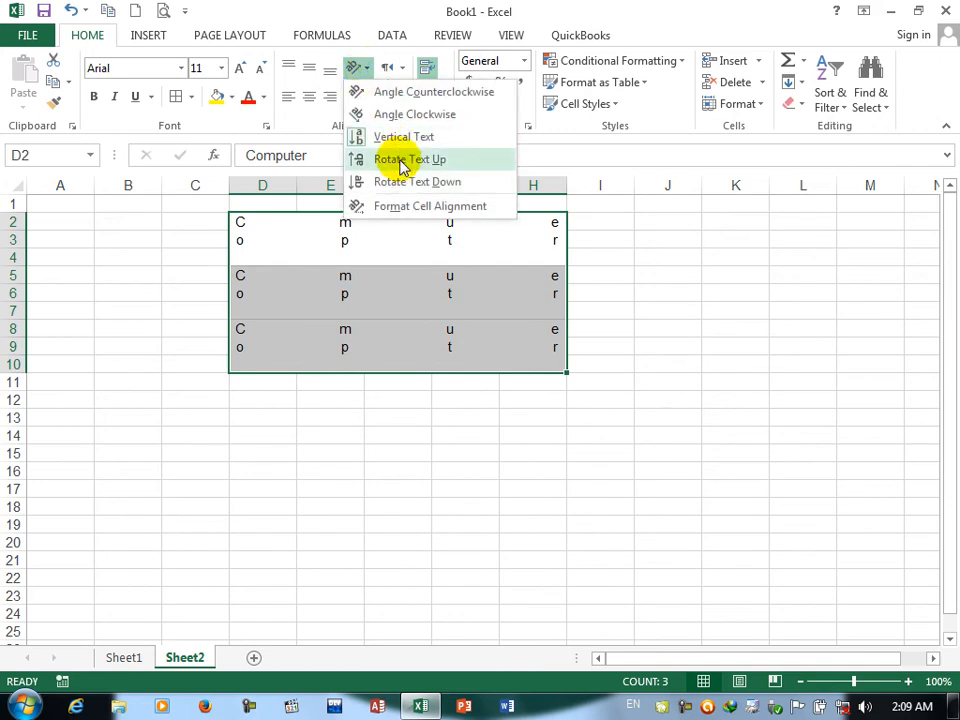
pyautogui.click(401, 159)
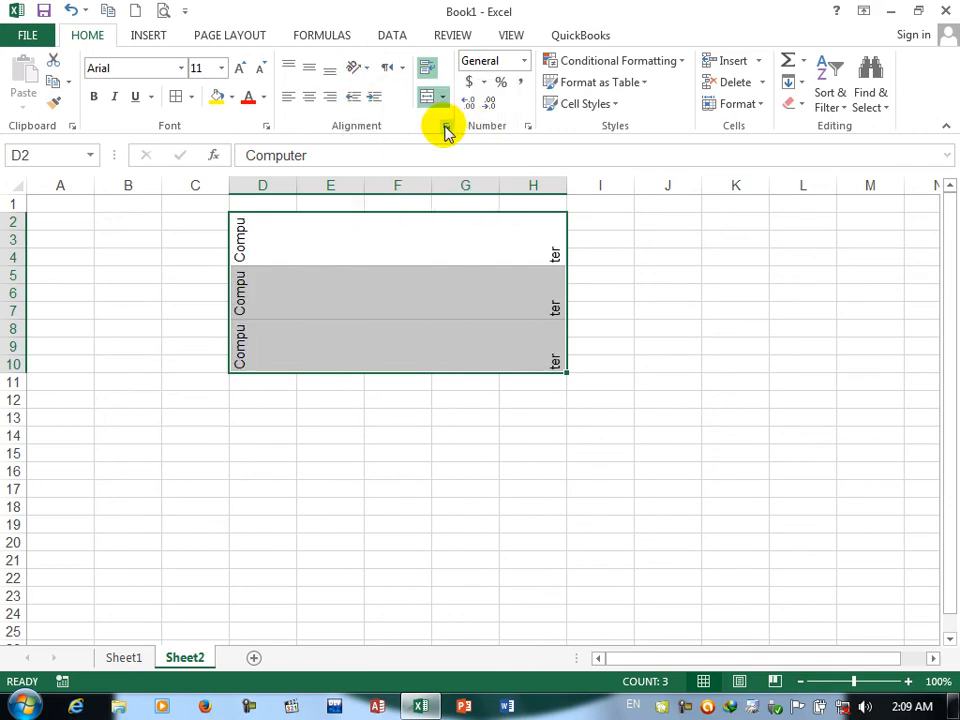
pyautogui.click(446, 127)
pyautogui.click(590, 400)
pyautogui.click(543, 441)
pyautogui.click(542, 401)
pyautogui.click(535, 428)
pyautogui.moveTo(873, 357); pyautogui.dragTo(912, 390)
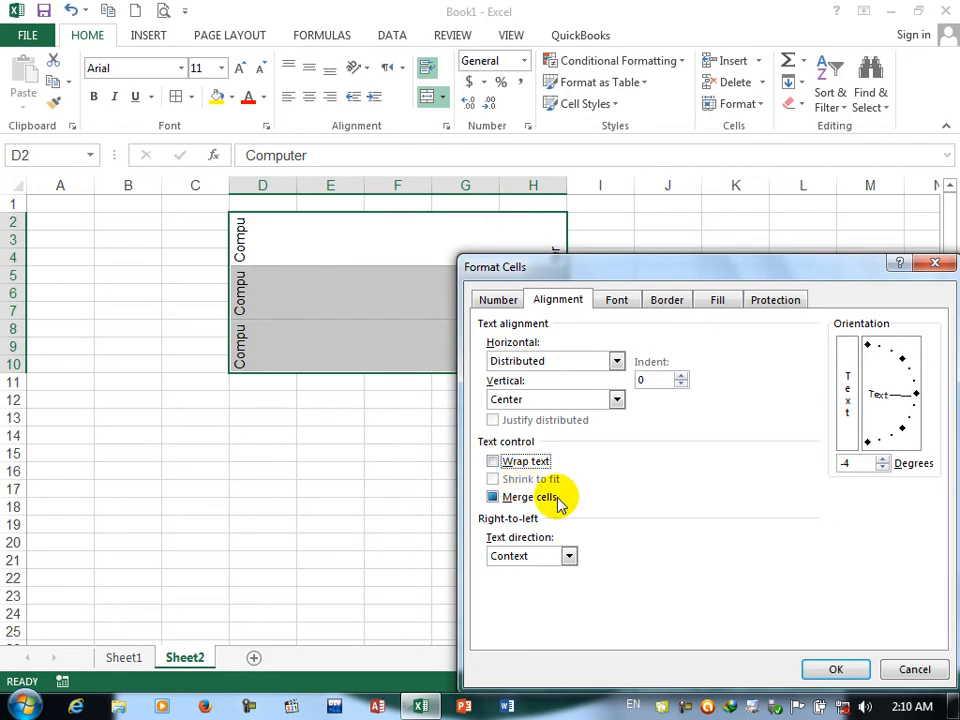
pyautogui.click(911, 669)
pyautogui.click(259, 447)
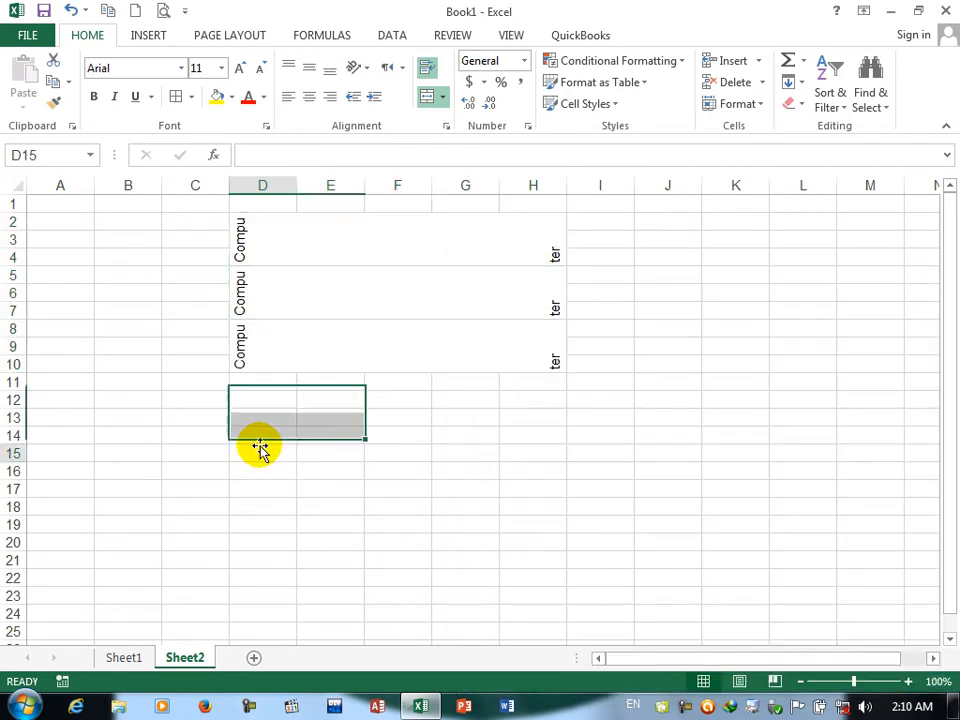
# Enter a long run of repeated "sa" letters in D15 and apply Shrink to fit to the cell.
pyautogui.write('sasasa')
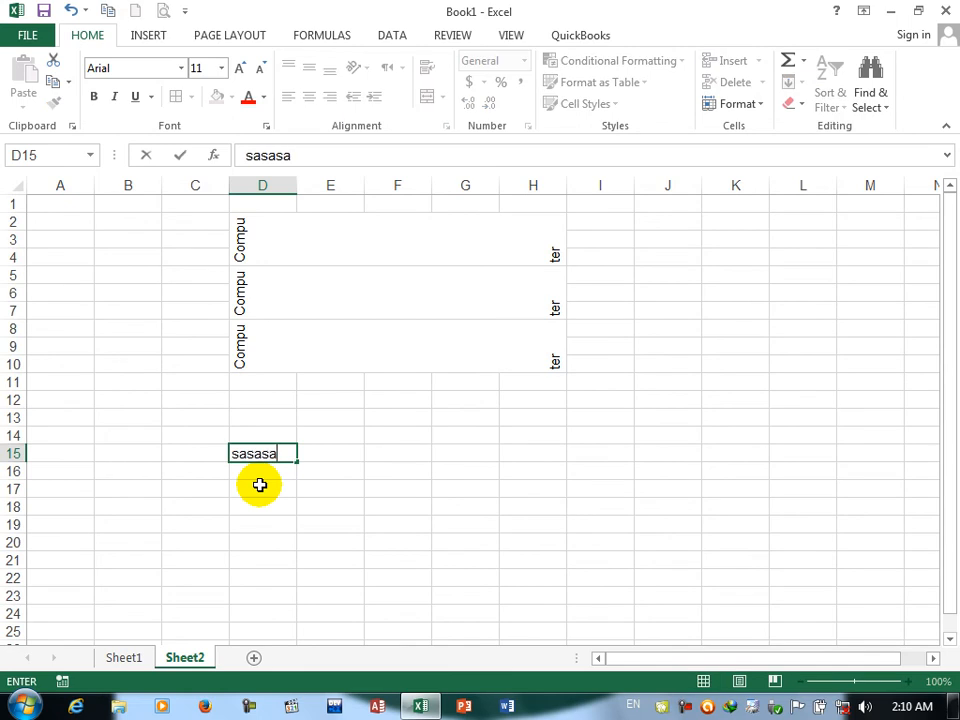
pyautogui.write('sasasasasasasasas')
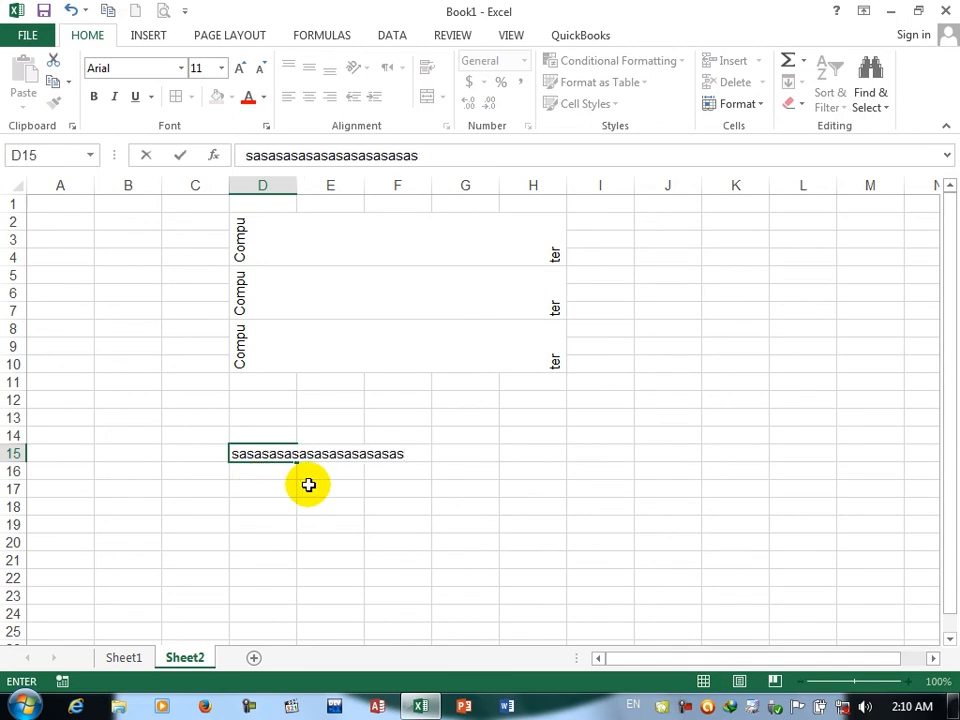
pyautogui.click(309, 486)
pyautogui.click(251, 455)
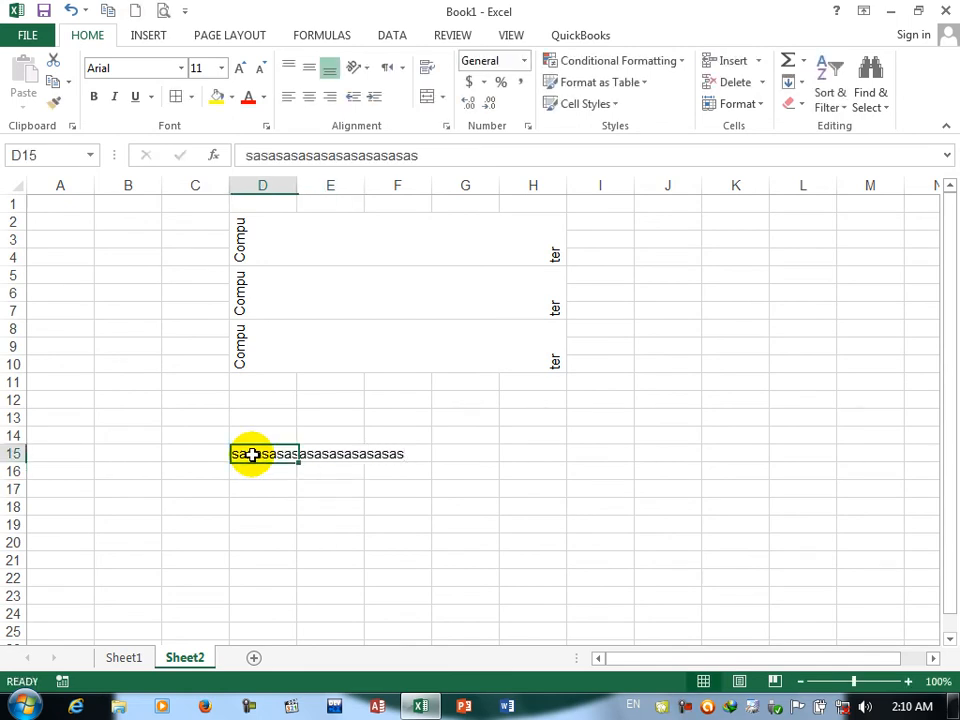
pyautogui.click(446, 126)
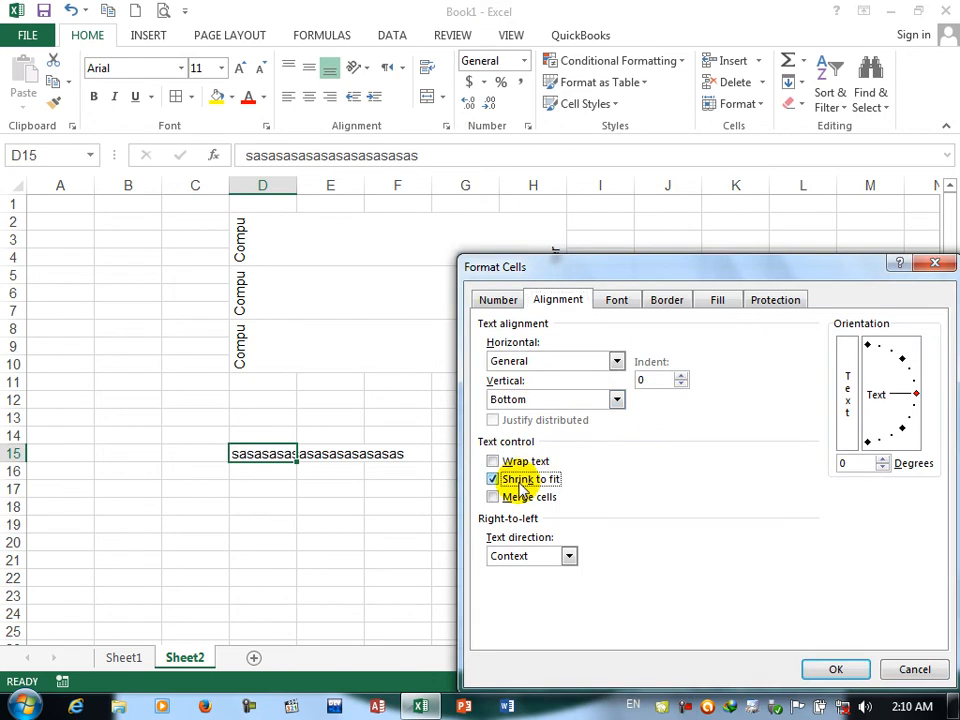
pyautogui.click(810, 670)
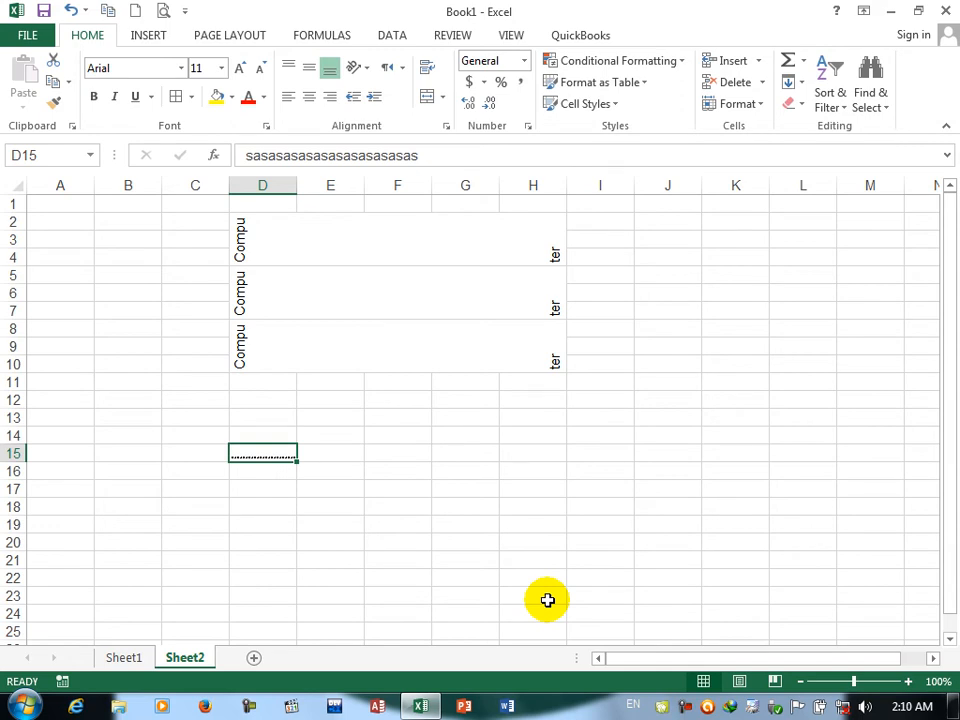
# Set the text direction of D15 to Left-to-Right in the cell format settings and apply it.
pyautogui.click(267, 126)
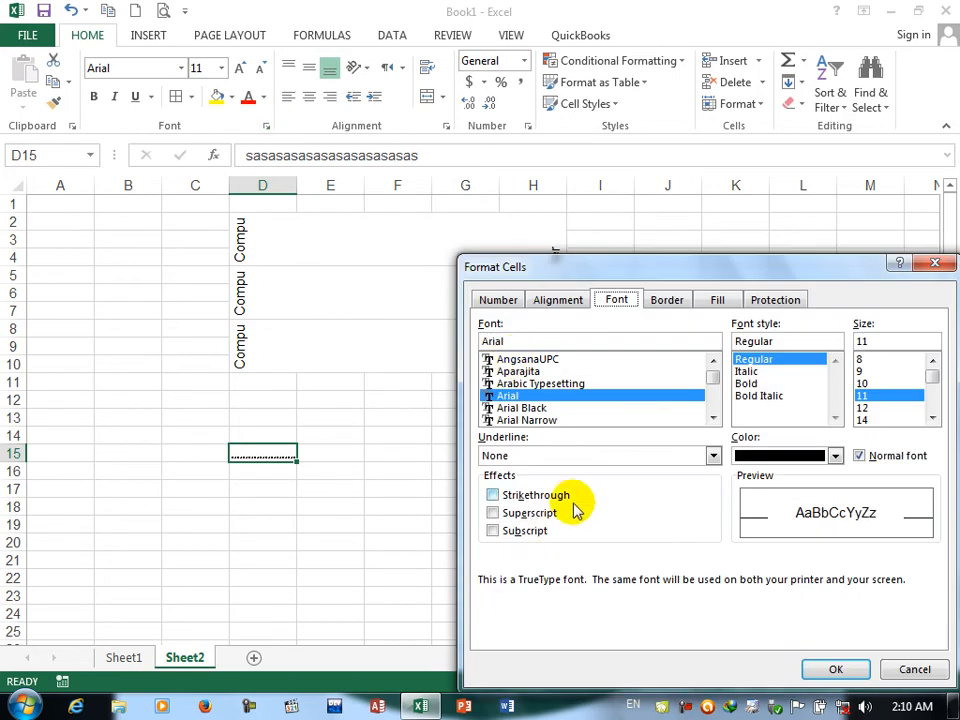
pyautogui.click(562, 302)
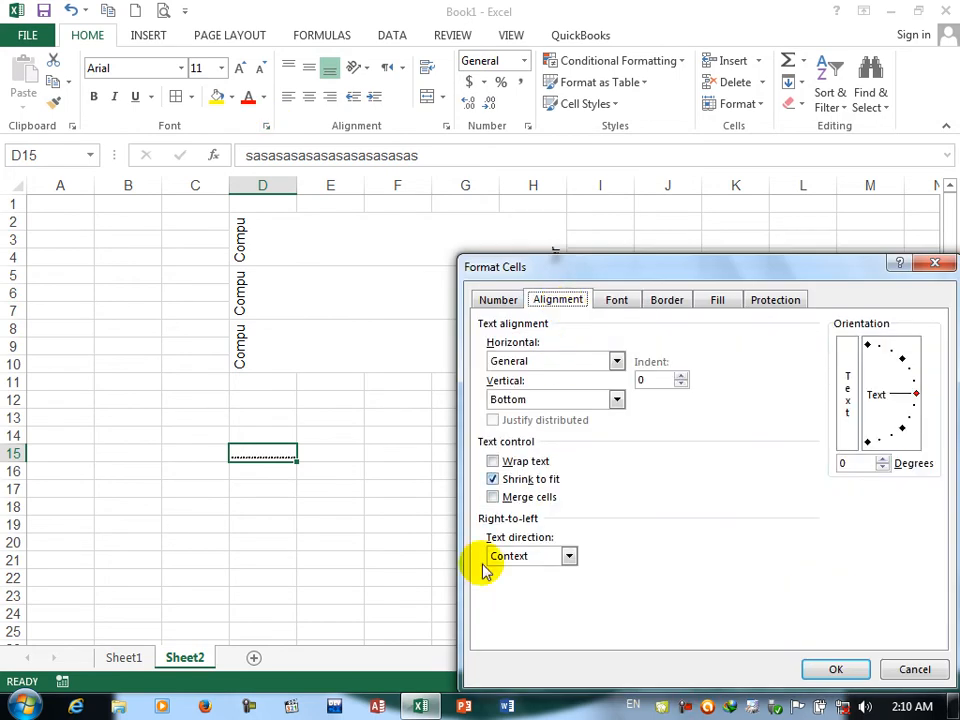
pyautogui.click(524, 498)
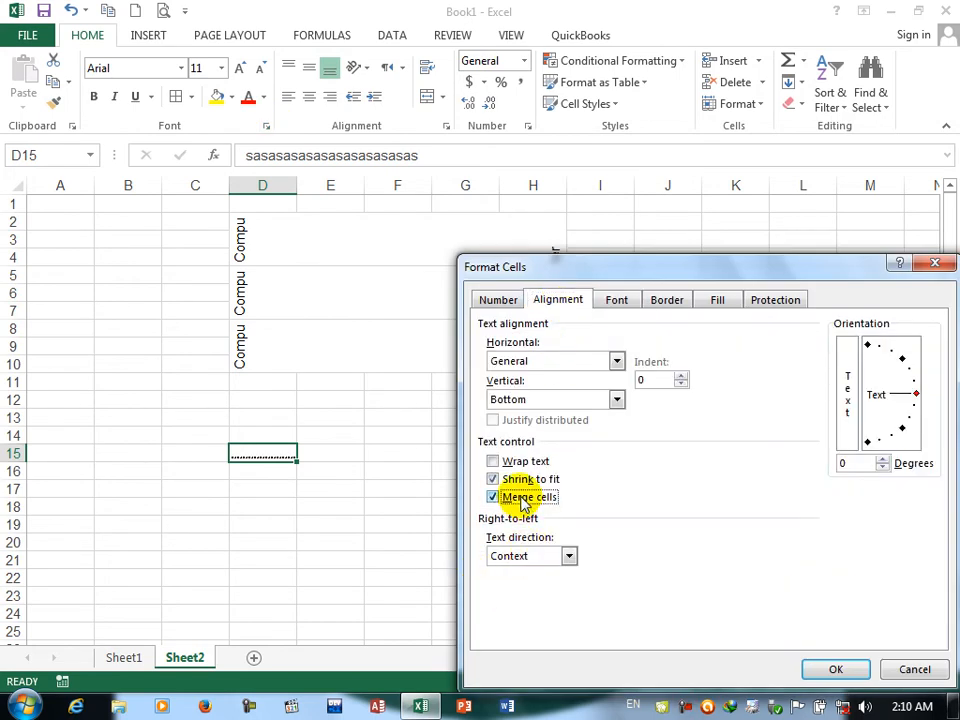
pyautogui.click(568, 556)
pyautogui.click(543, 586)
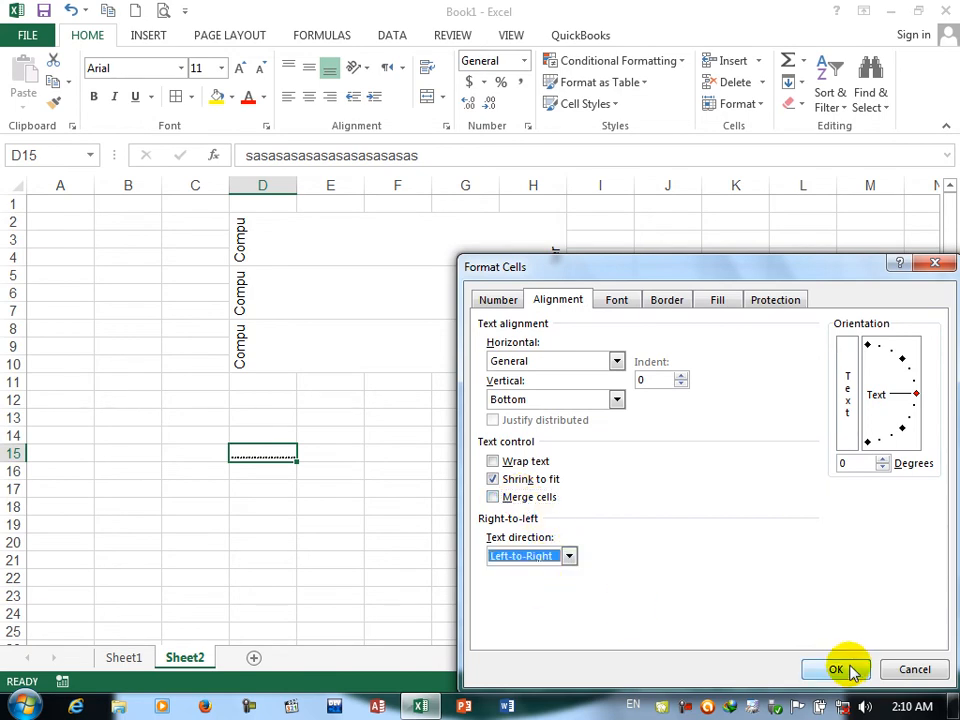
pyautogui.click(849, 670)
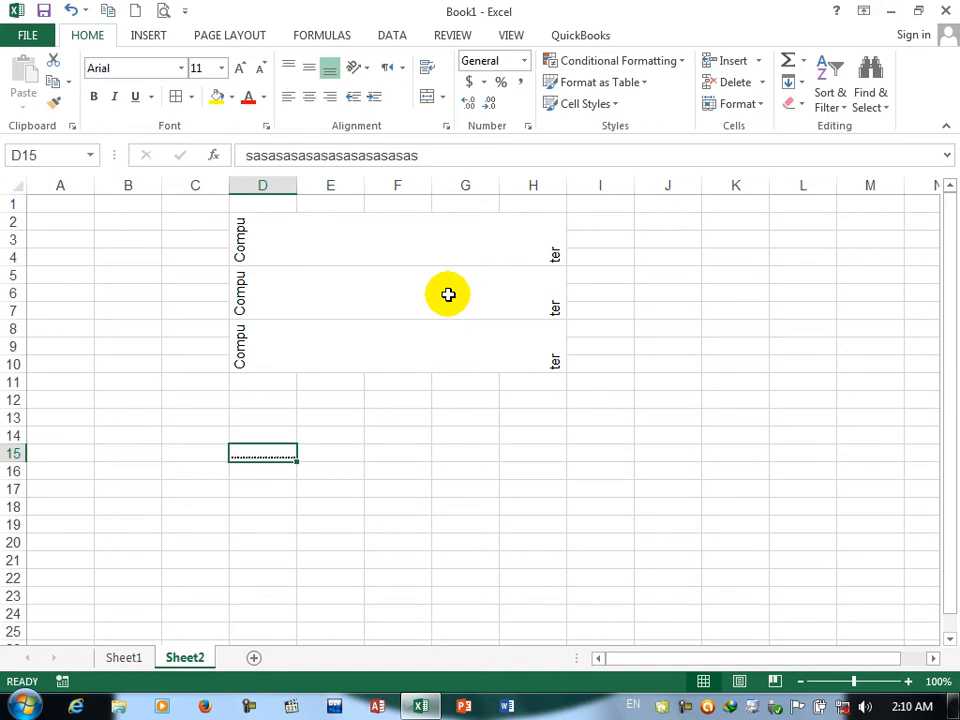
# Set the text direction of D15 to Context and enable Merge cells in the cell format settings.
pyautogui.click(444, 125)
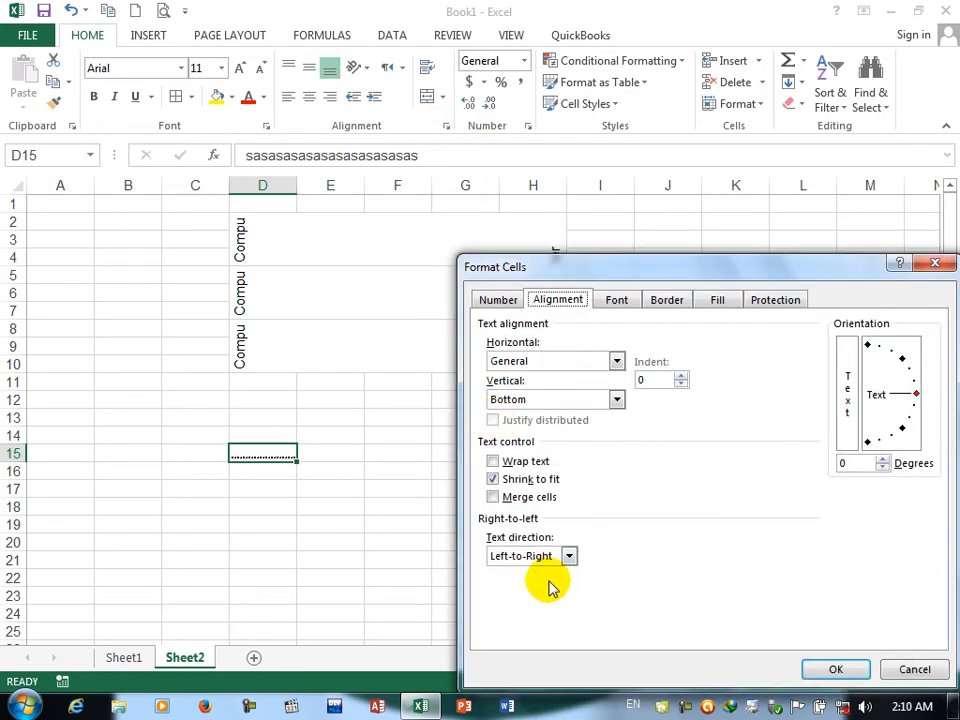
pyautogui.click(553, 560)
pyautogui.click(540, 572)
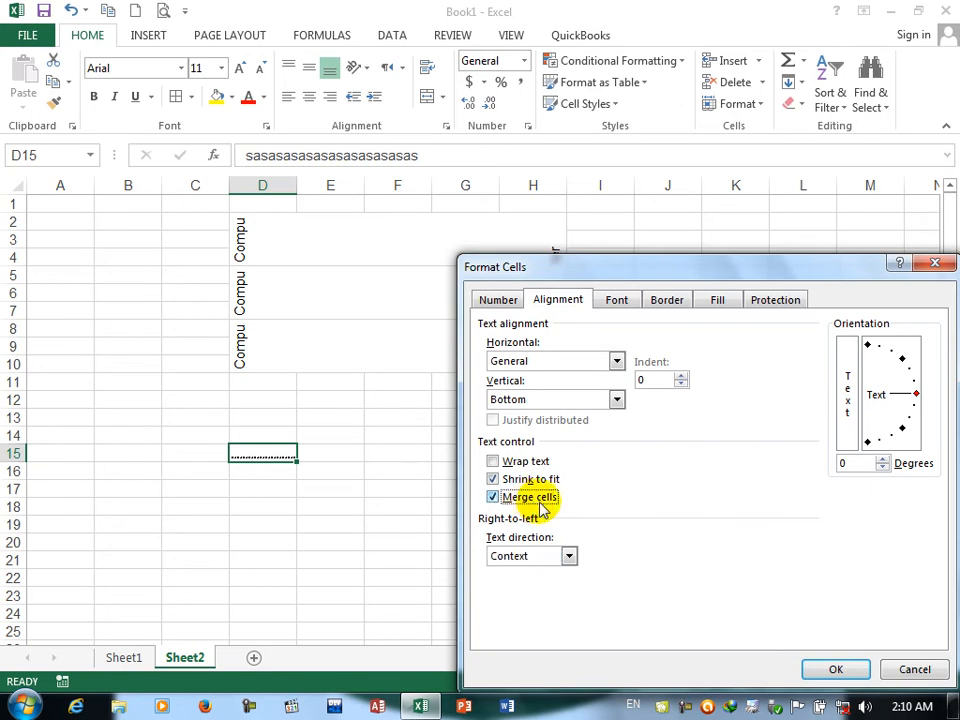
pyautogui.click(836, 669)
# Merge the empty range E14:G19 with the Merge cells option in the cell format settings.
pyautogui.moveTo(330, 441); pyautogui.dragTo(488, 518)
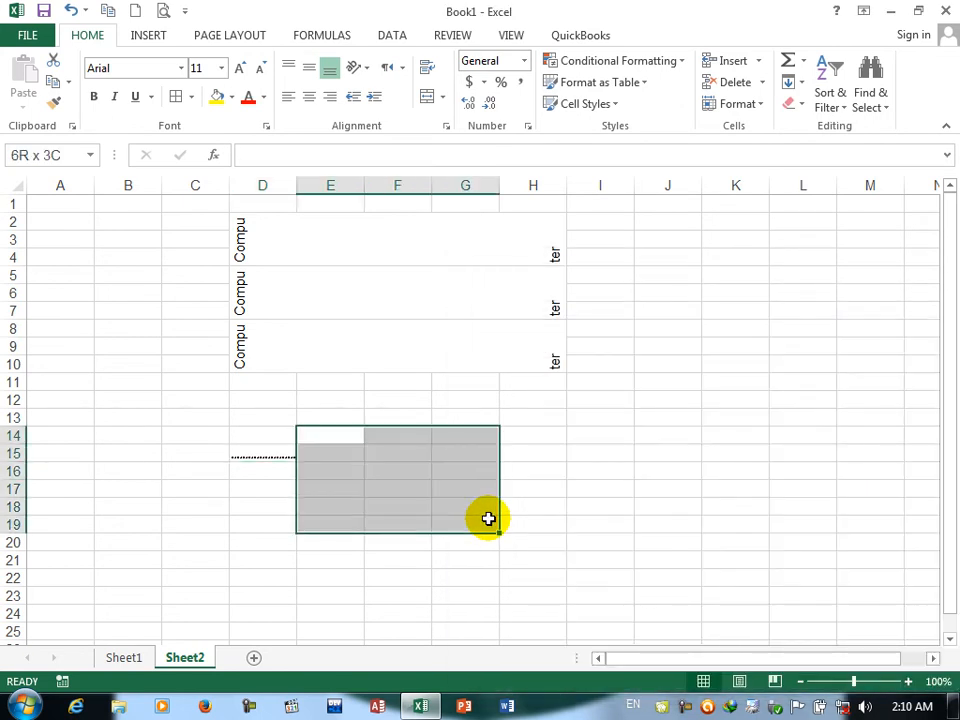
pyautogui.click(447, 128)
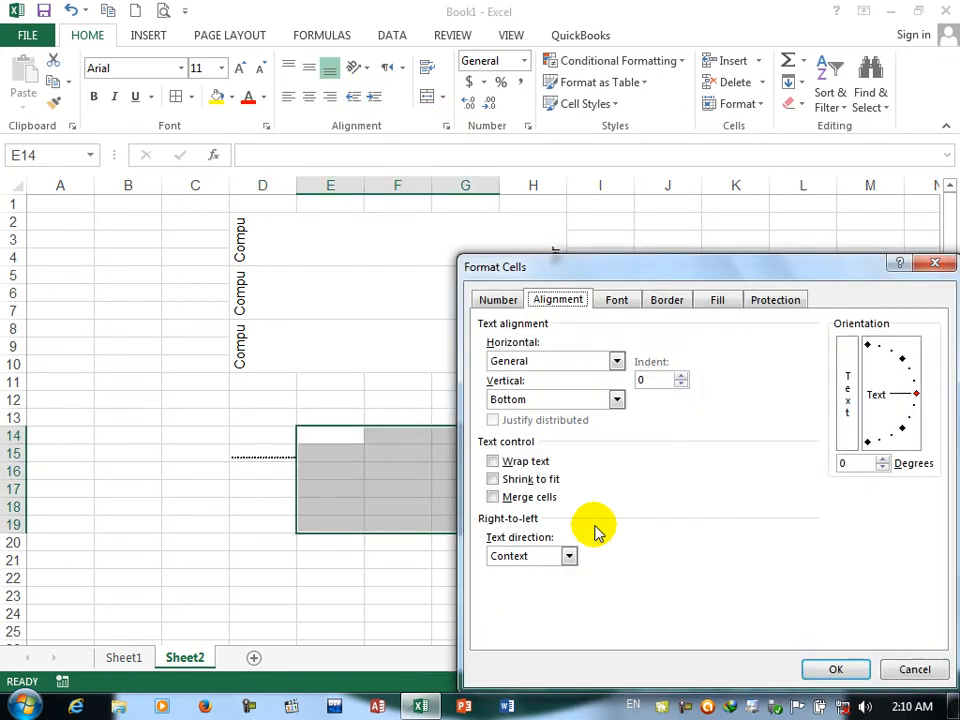
pyautogui.click(532, 497)
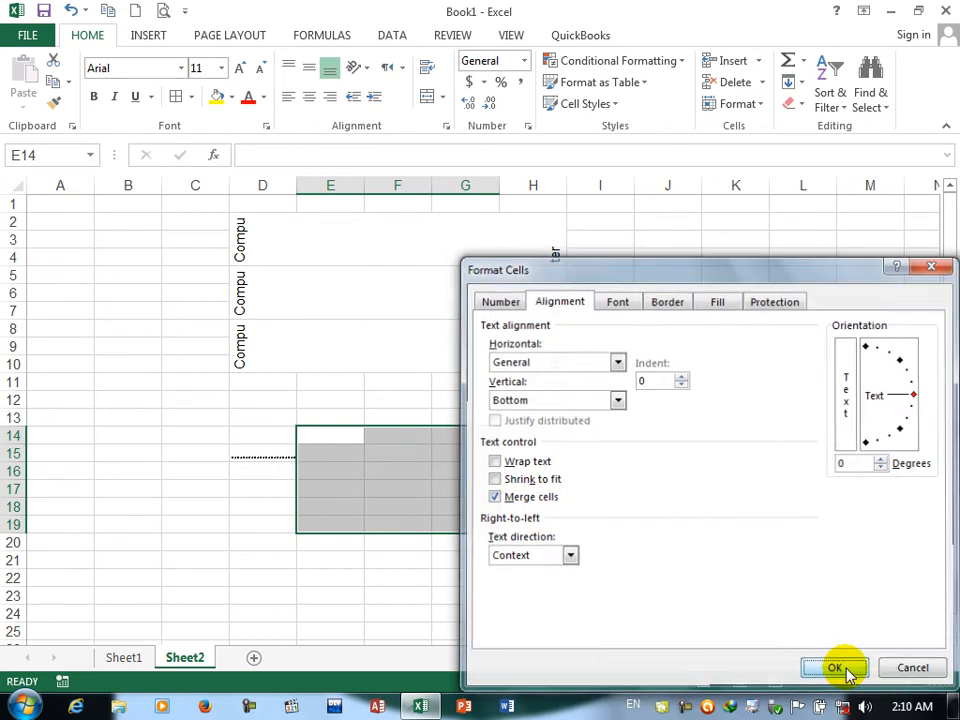
pyautogui.click(849, 674)
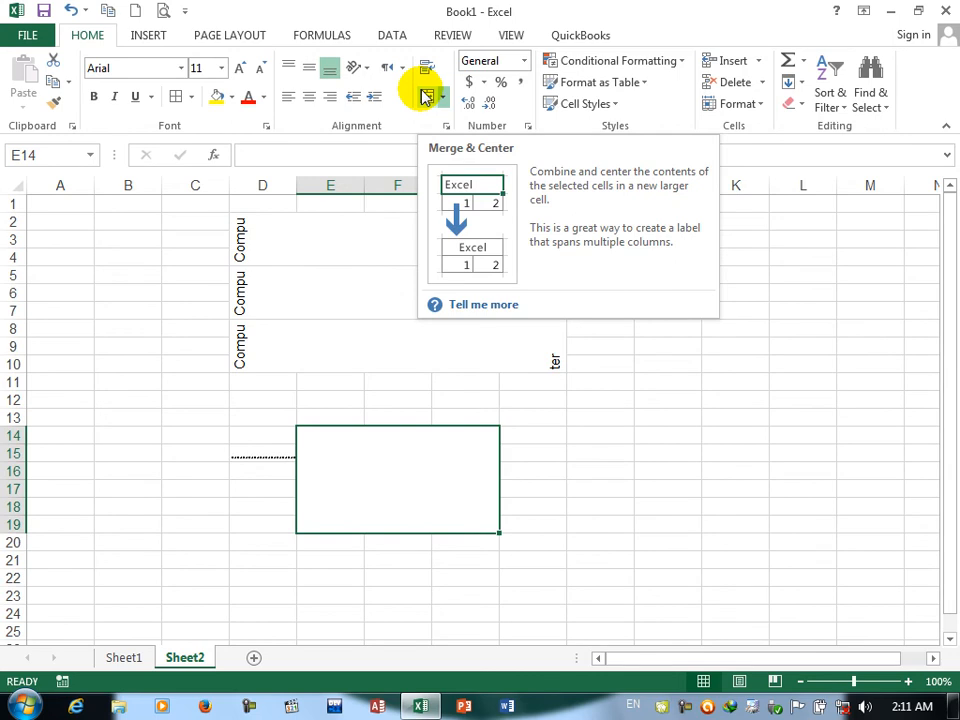
# Choose the Agency FB font for the middle merged "Computer" cell (D5:H7) in the cell format settings.
pyautogui.click(347, 317)
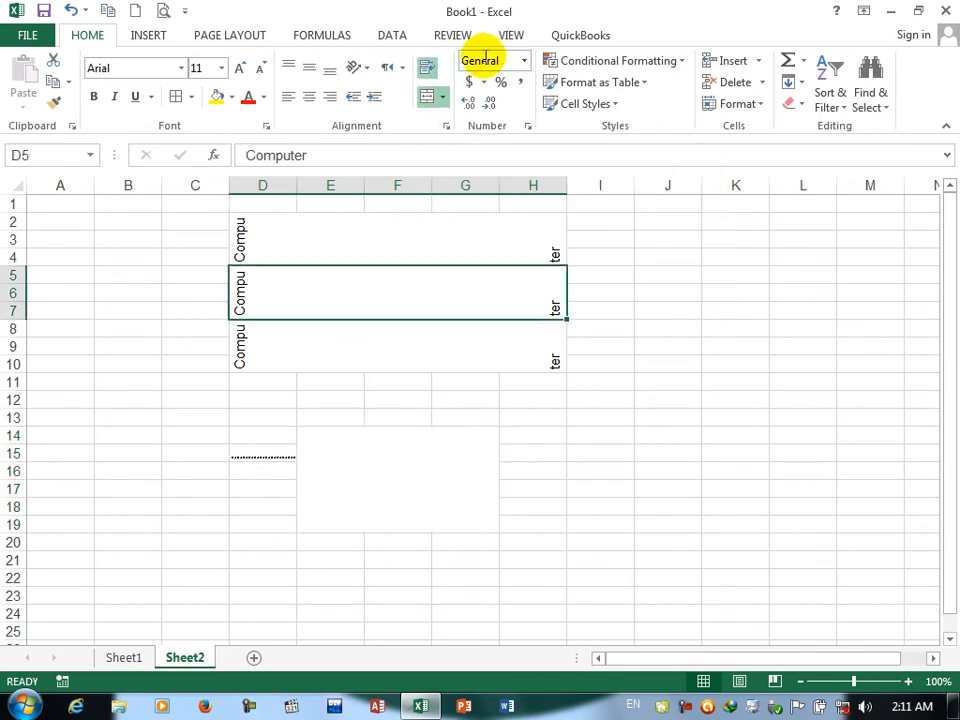
pyautogui.click(446, 126)
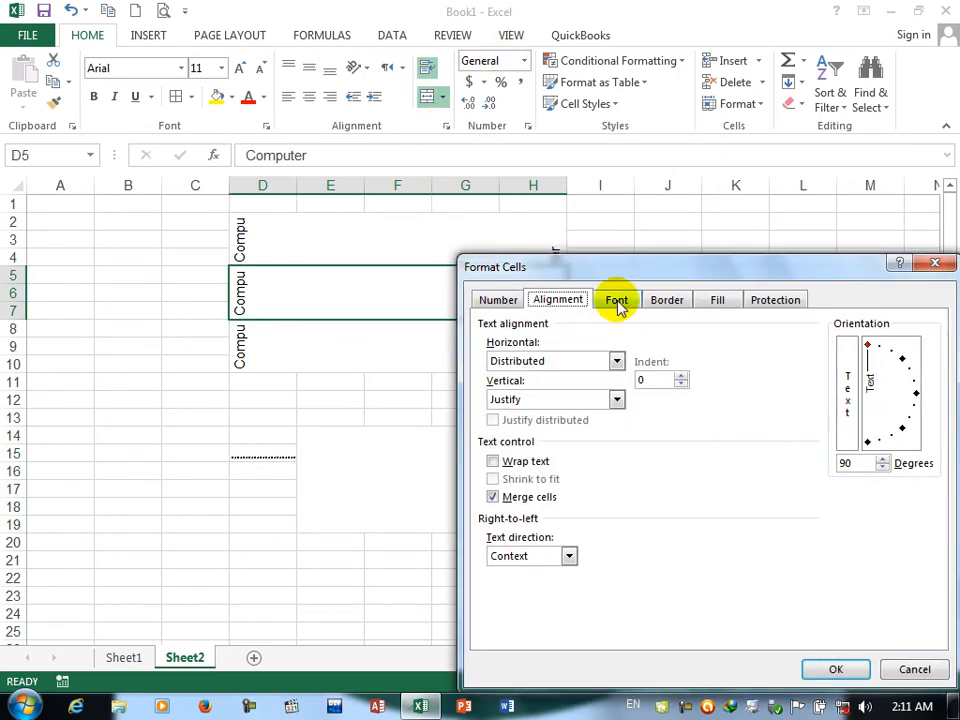
pyautogui.click(498, 301)
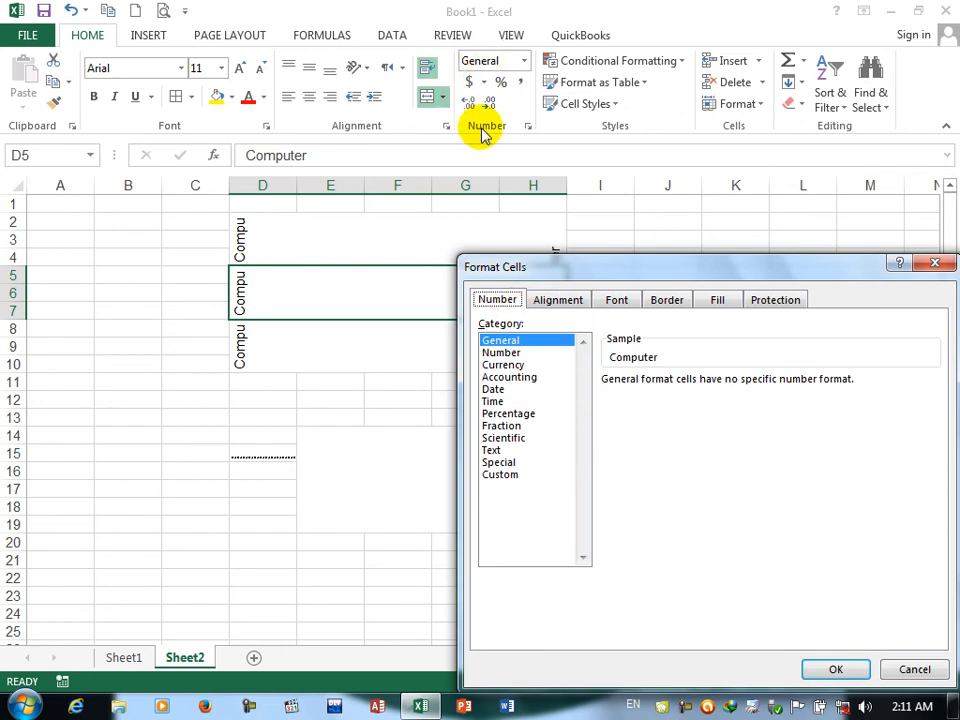
pyautogui.click(575, 301)
pyautogui.click(612, 302)
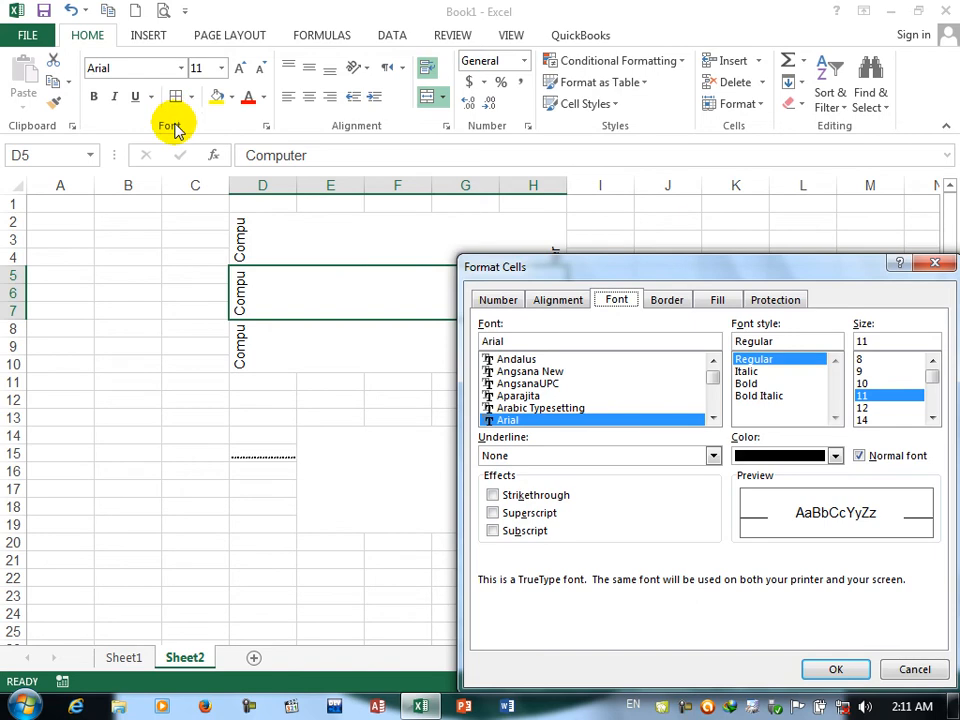
pyautogui.click(553, 372)
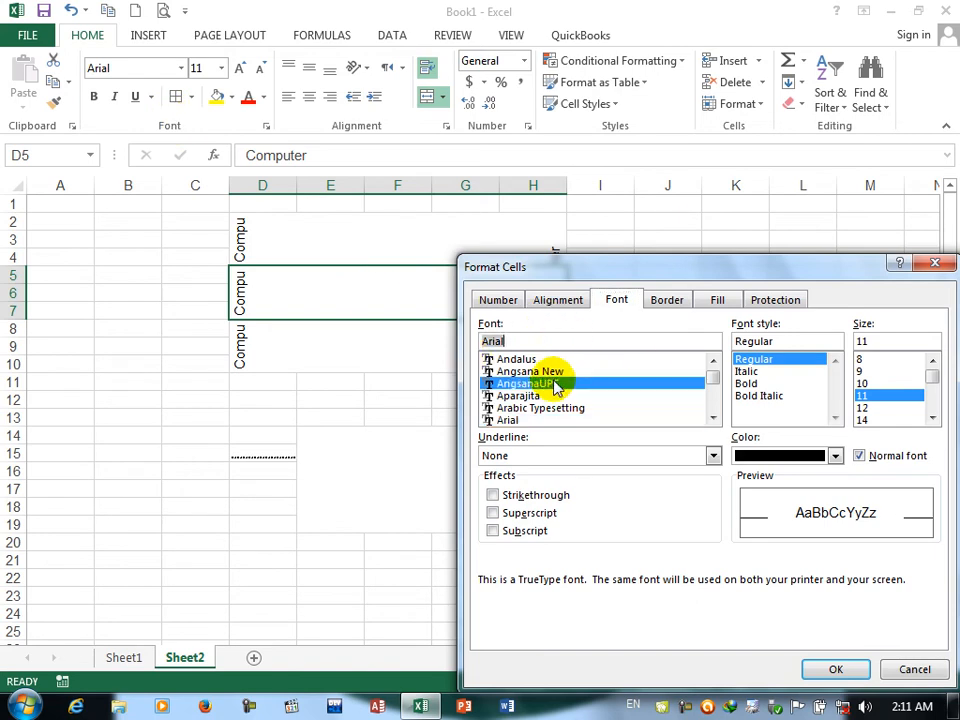
pyautogui.press('Up')
pyautogui.press('Up')
pyautogui.press('Up')
pyautogui.press('Up')
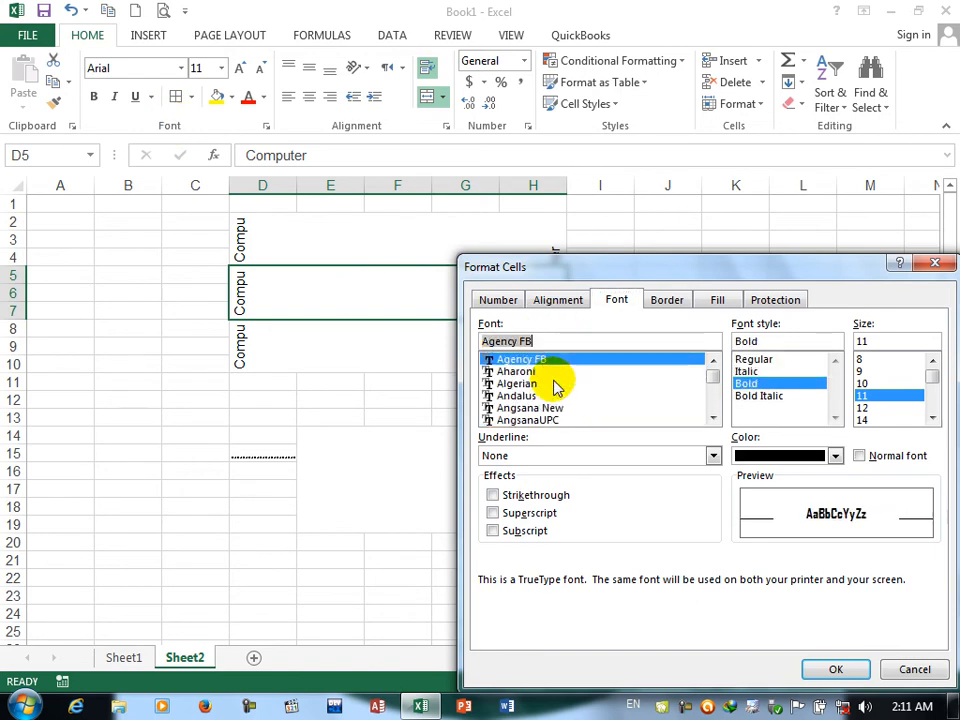
# Set the middle merged cell's font style to Bold Italic and its size to 14, and apply the format.
pyautogui.click(754, 361)
pyautogui.click(750, 384)
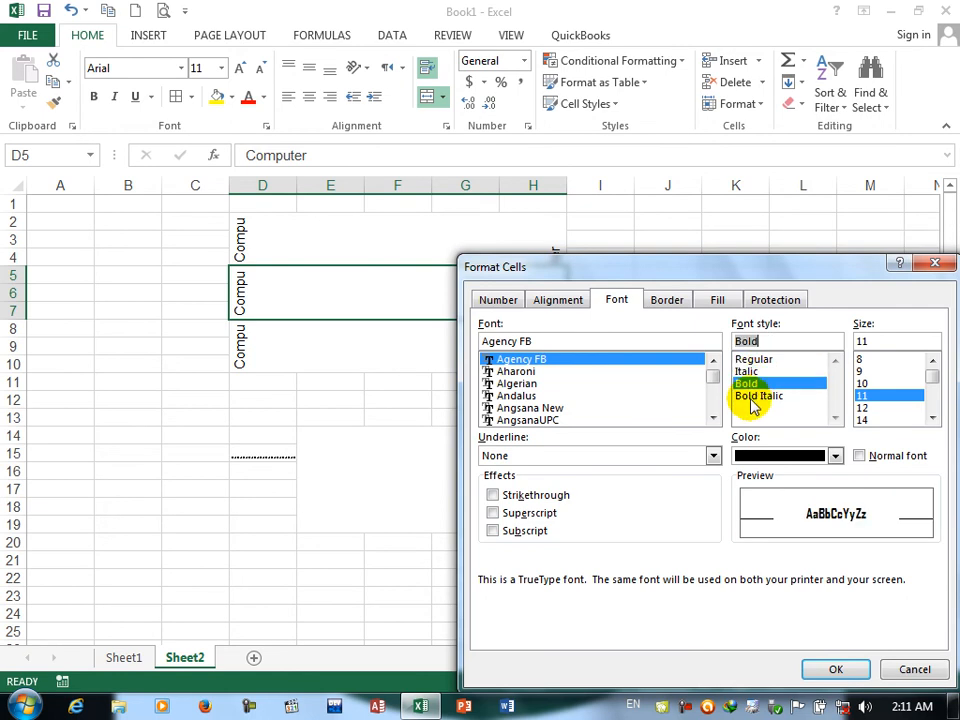
pyautogui.click(756, 396)
pyautogui.doubleClick(867, 420)
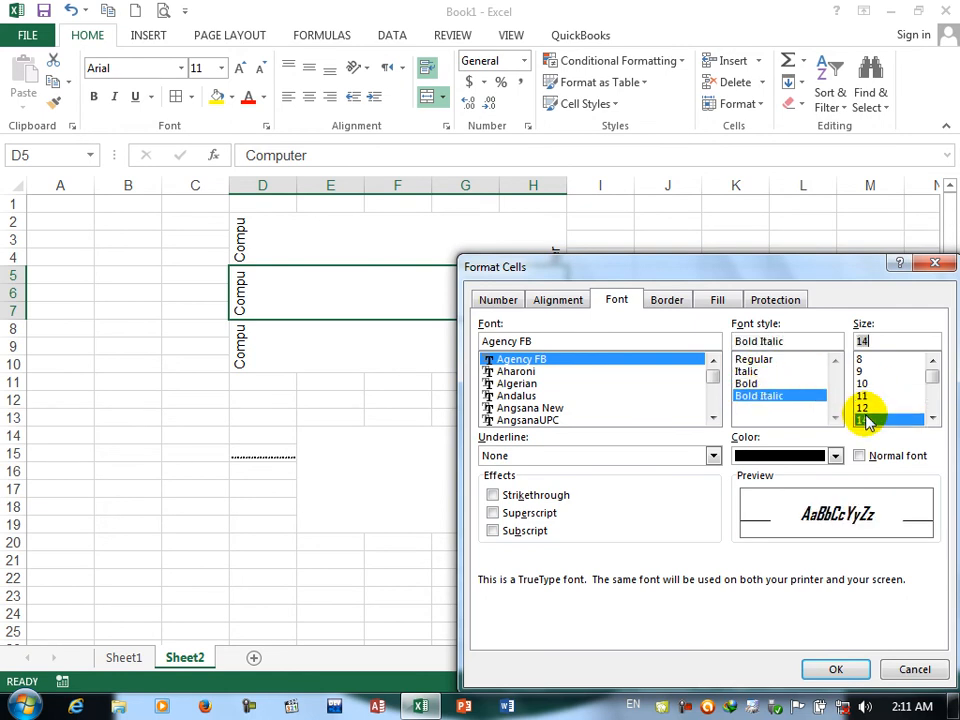
# Close Book1 without saving its changes and create a new blank workbook.
pyautogui.moveTo(291, 261); pyautogui.dragTo(506, 354)
pyautogui.hotkey('ctrl', 'w')
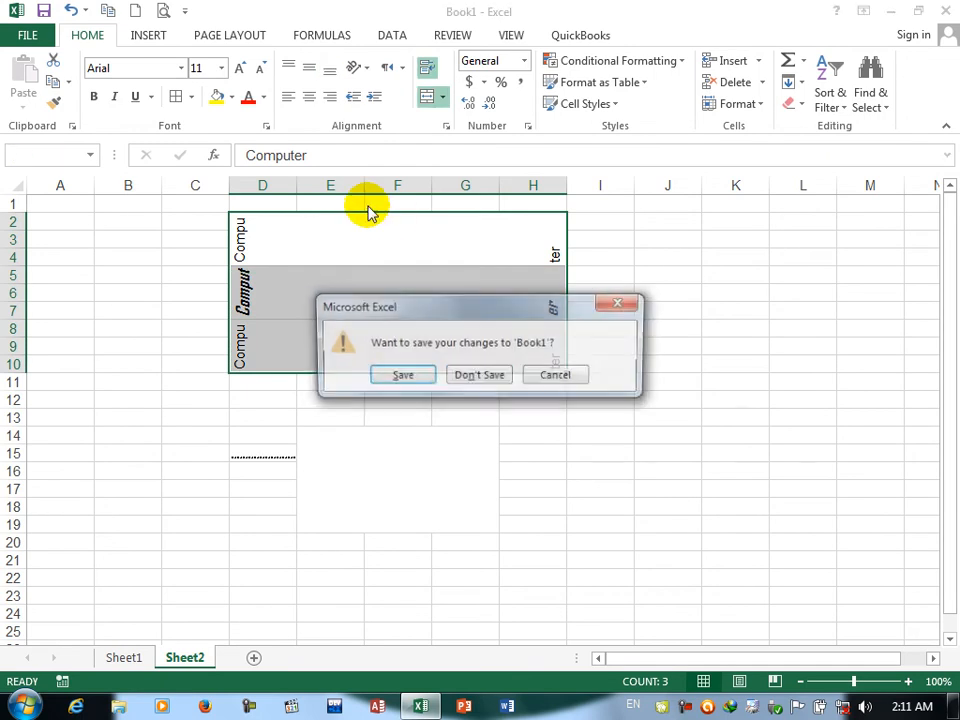
pyautogui.press('n')
pyautogui.hotkey('ctrl', 'n')
# Fill every cell of the range D4:I19 with the word "font".
pyautogui.moveTo(262, 257); pyautogui.dragTo(584, 533)
pyautogui.write('font')
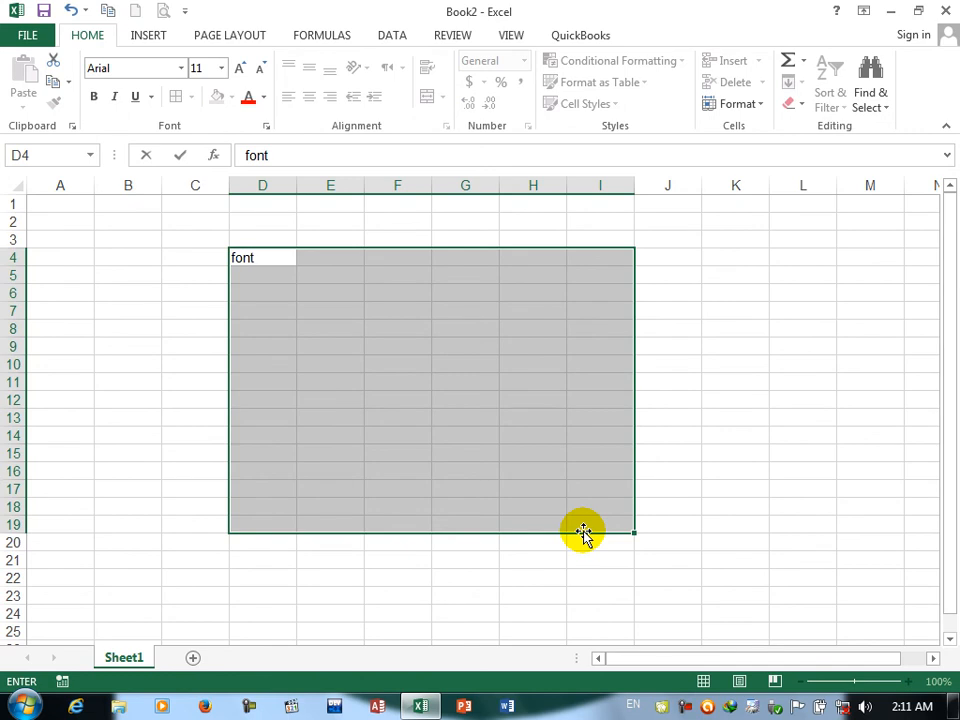
pyautogui.hotkey('ctrl', 'Return')
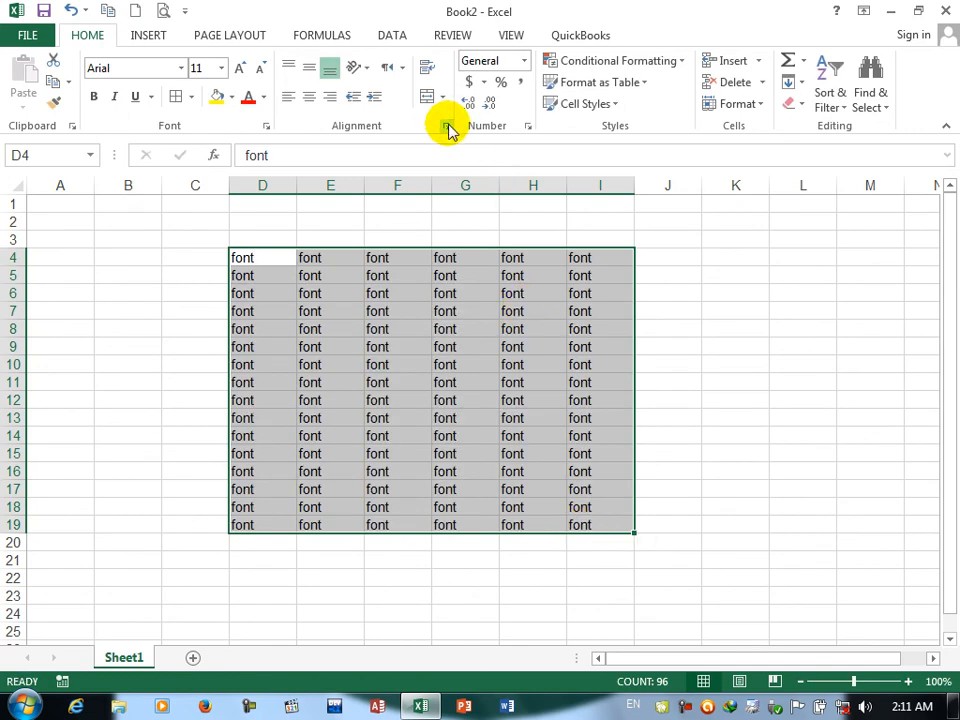
# Choose Arabic Typesetting, Bold, size 20 for D4:I19 in the cell format settings.
pyautogui.click(447, 127)
pyautogui.click(618, 300)
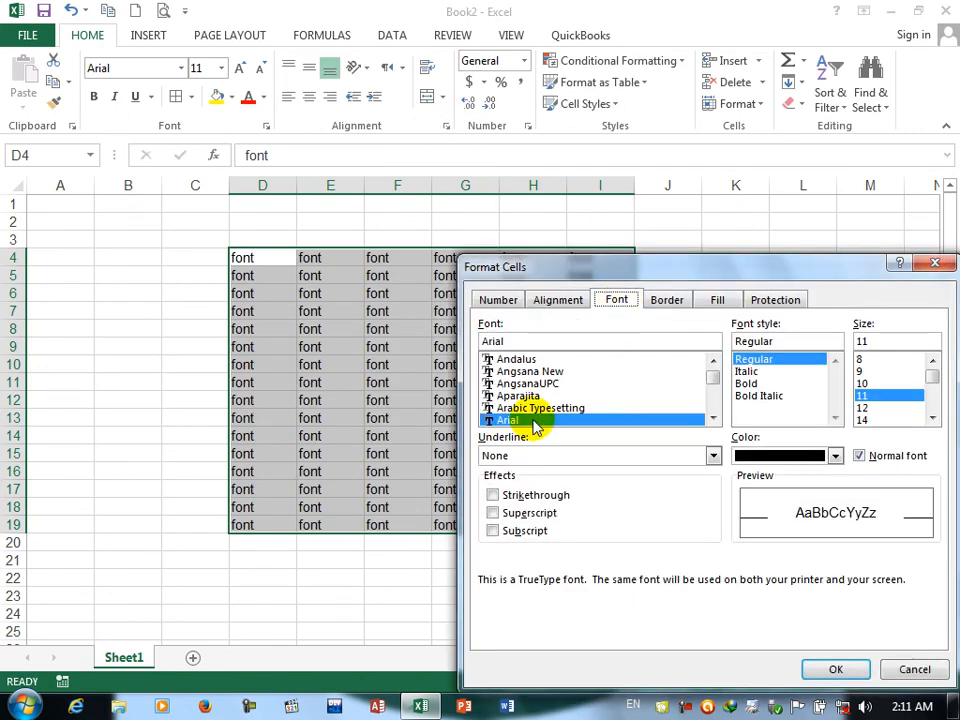
pyautogui.click(537, 409)
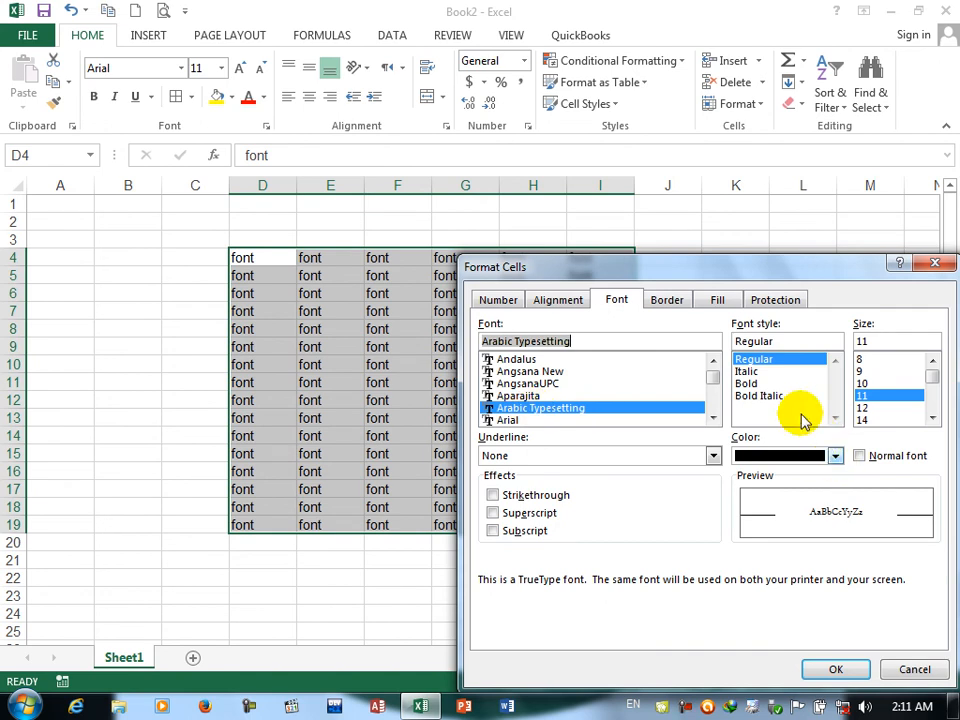
pyautogui.click(747, 384)
pyautogui.click(931, 418)
pyautogui.click(868, 407)
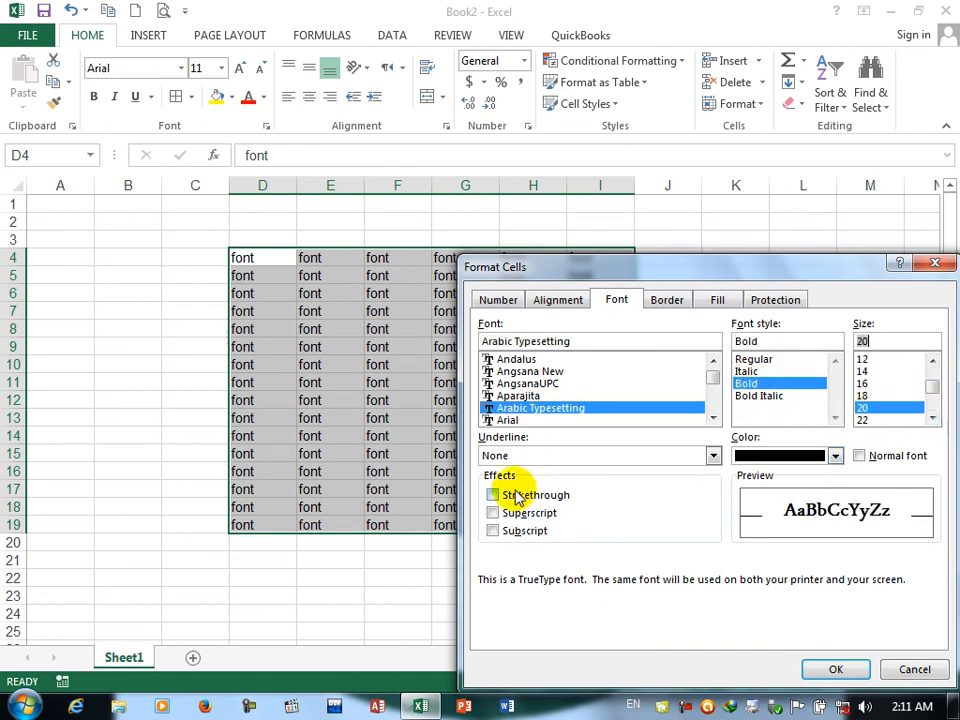
# Choose a Double underline and red font color for D4:I19, and reset the font settings to Normal font.
pyautogui.click(712, 456)
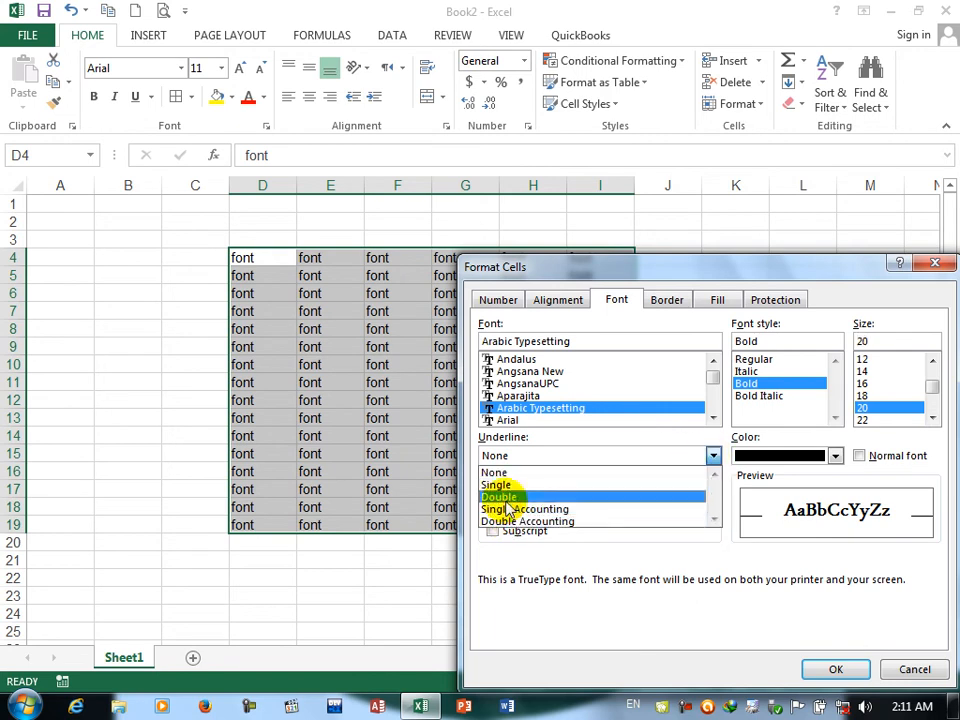
pyautogui.click(508, 497)
pyautogui.click(834, 456)
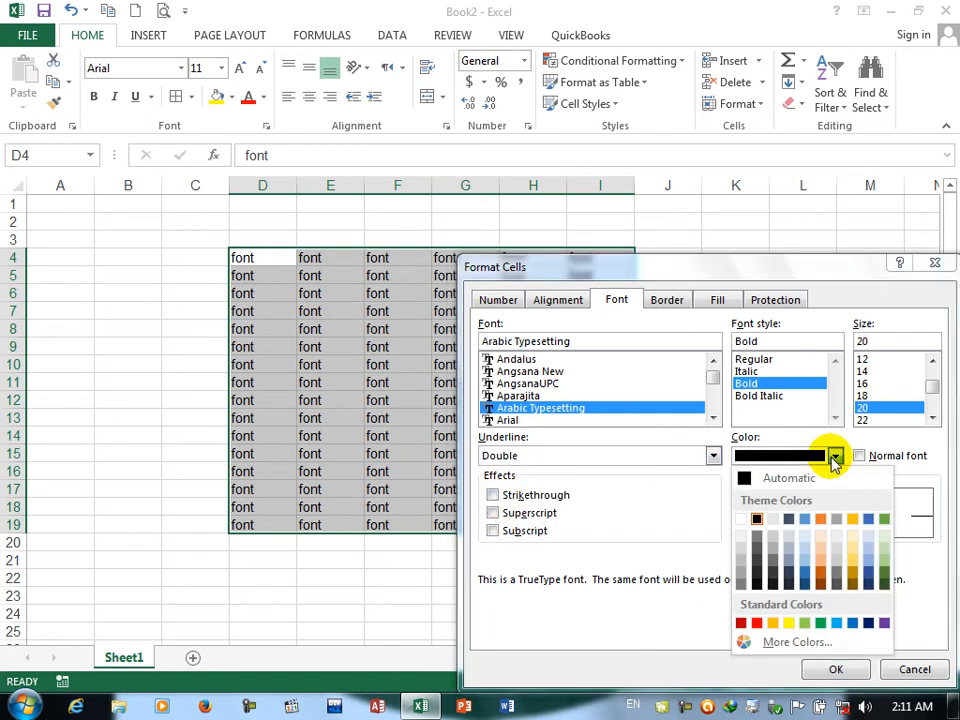
pyautogui.click(757, 624)
pyautogui.click(906, 458)
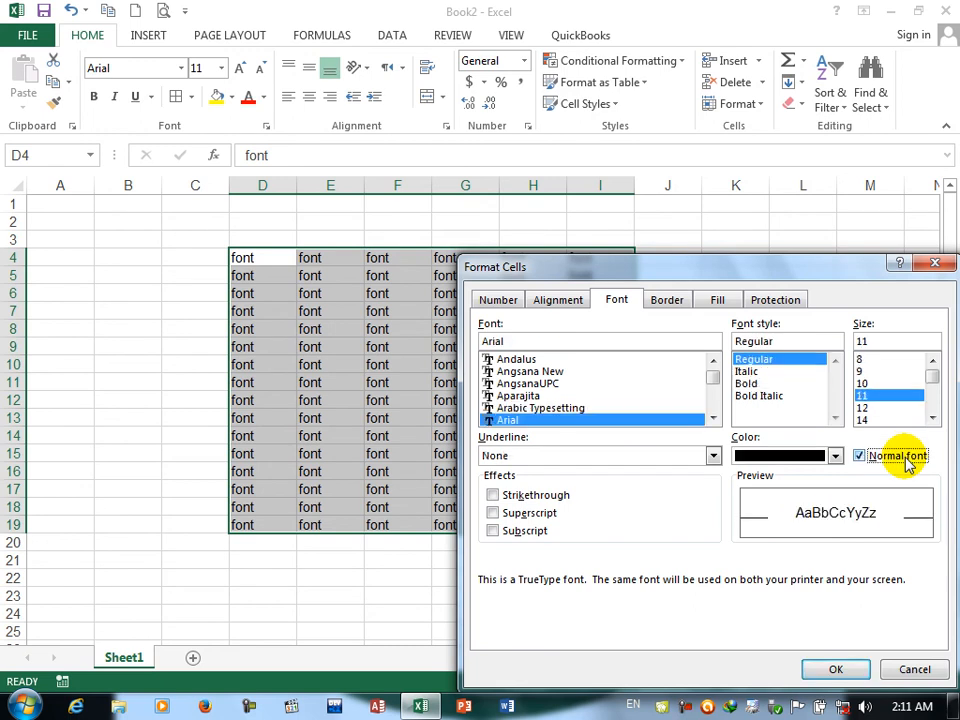
# Set the font size of D4:I19 to 14, apply the format and reselect the range.
pyautogui.doubleClick(868, 419)
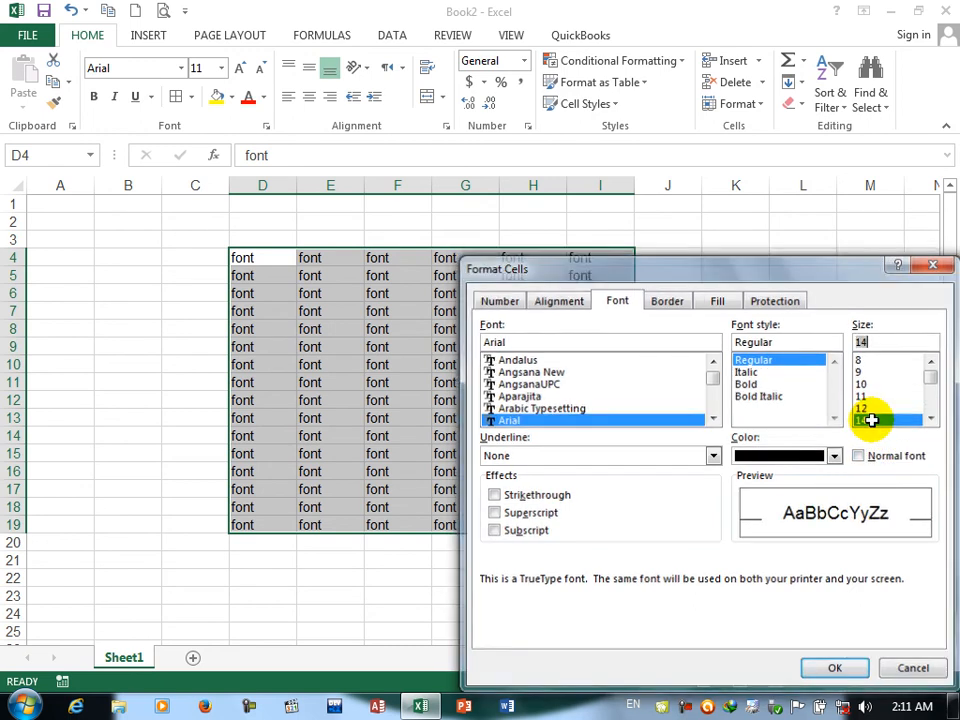
pyautogui.click(872, 418)
pyautogui.moveTo(240, 261); pyautogui.dragTo(574, 594)
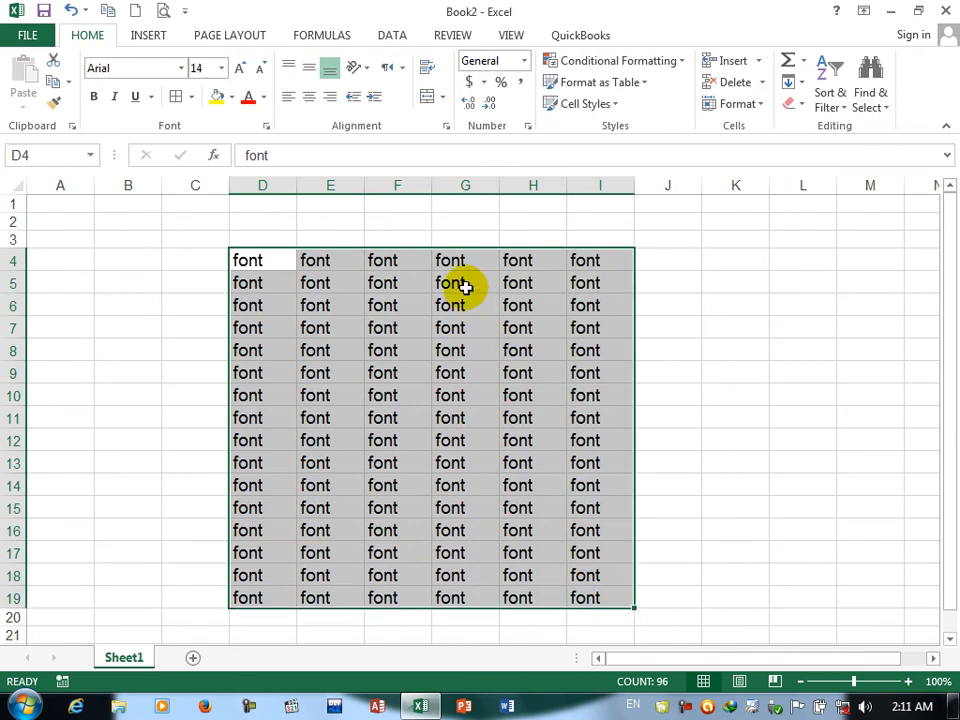
# Apply the Strikethrough effect to the range D4:I19 in the cell format settings.
pyautogui.click(445, 128)
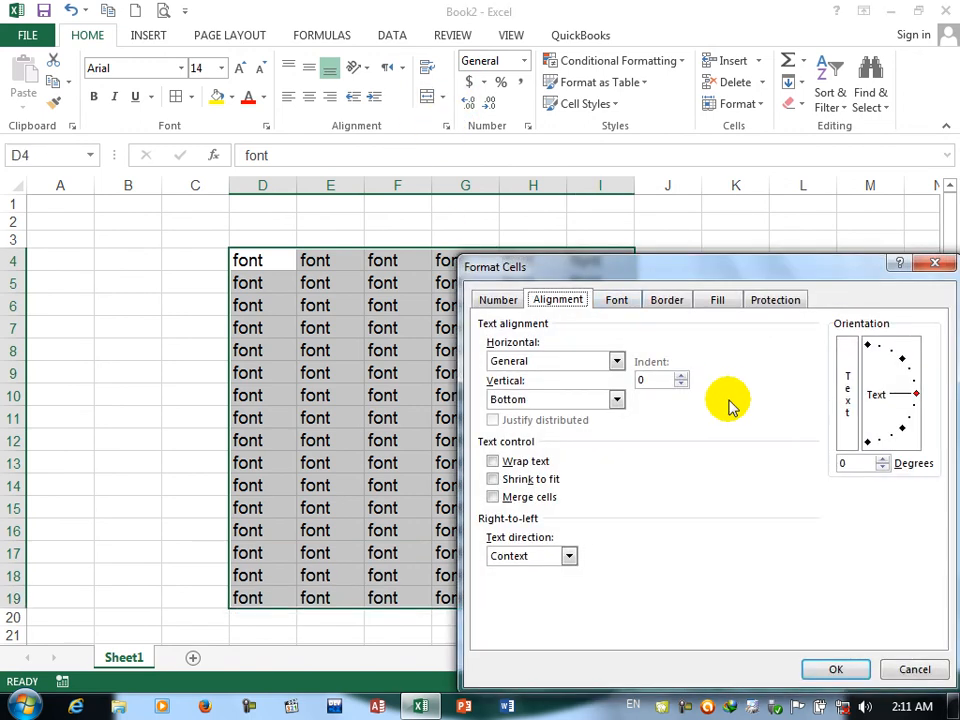
pyautogui.click(617, 300)
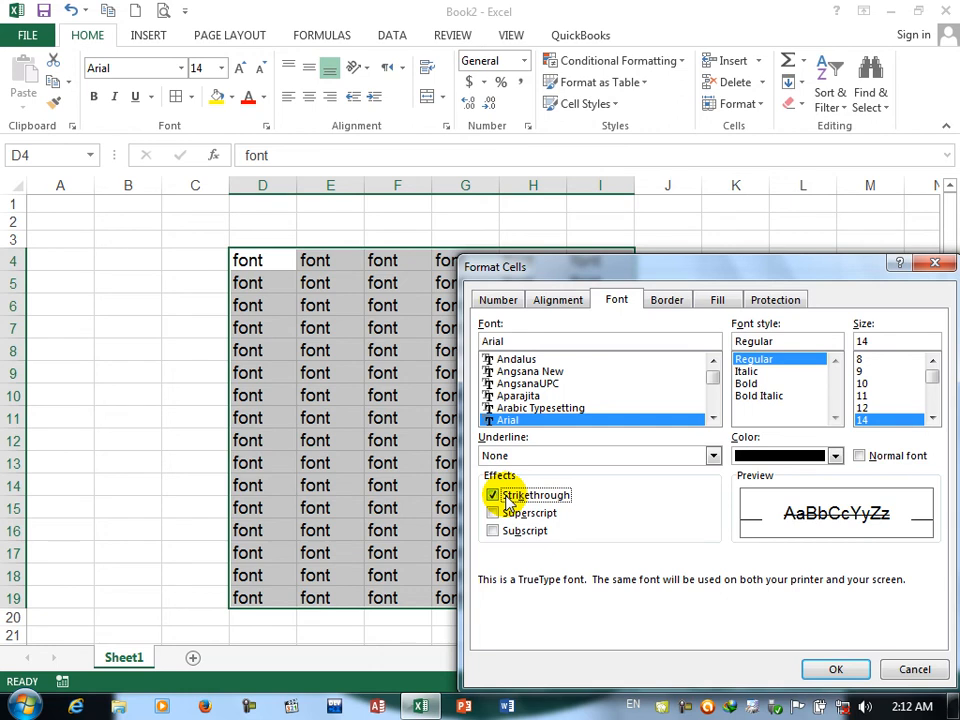
pyautogui.click(833, 669)
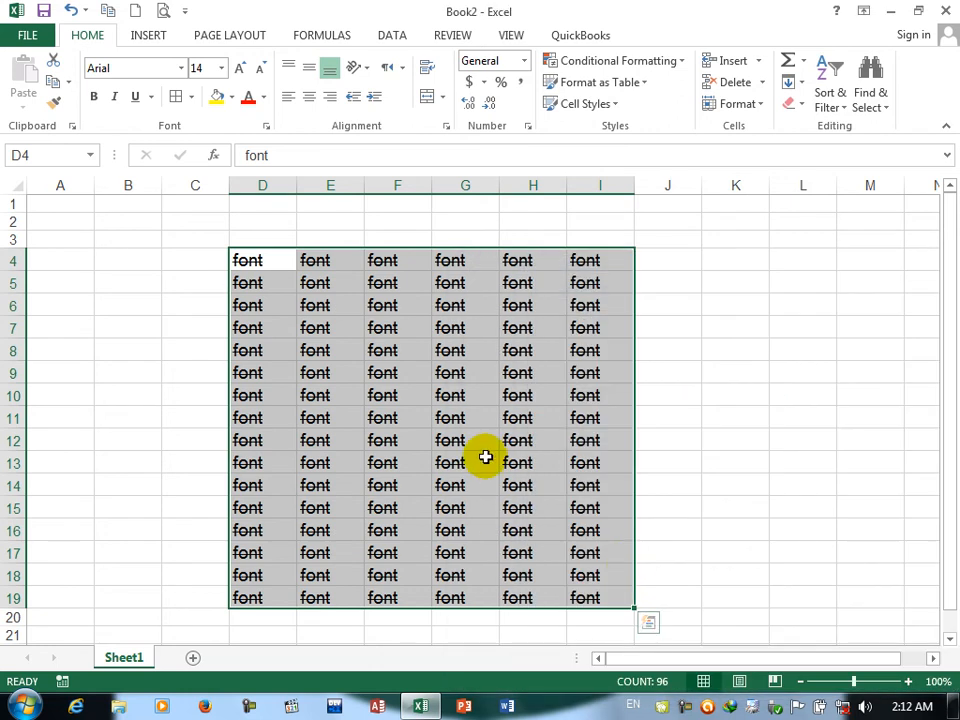
# Enter the text "55=?" in cell B5.
pyautogui.click(133, 274)
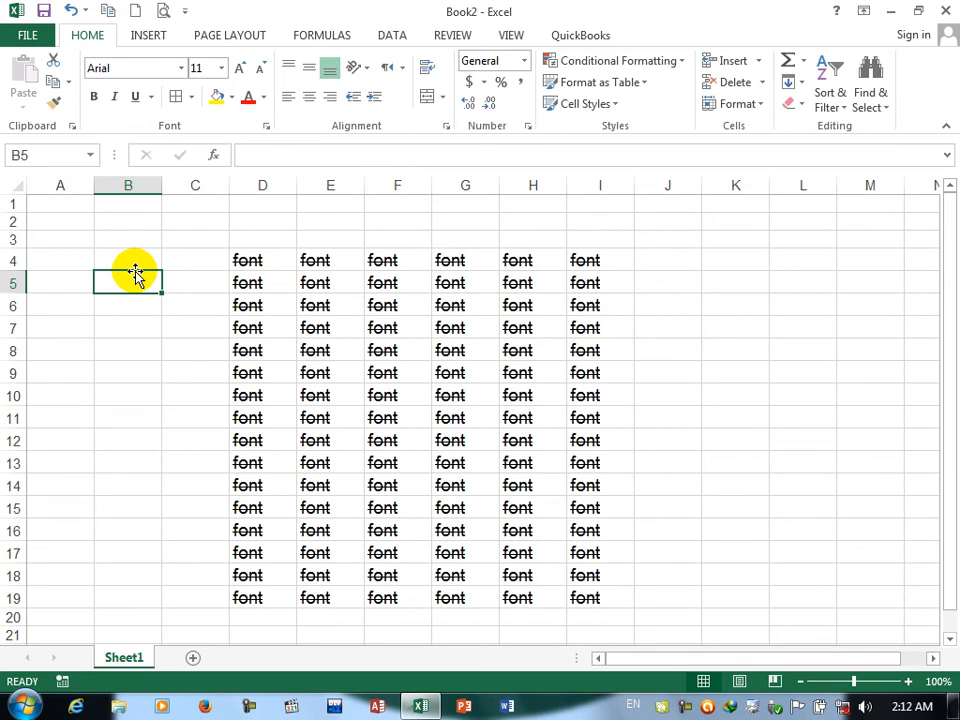
pyautogui.write('55=')
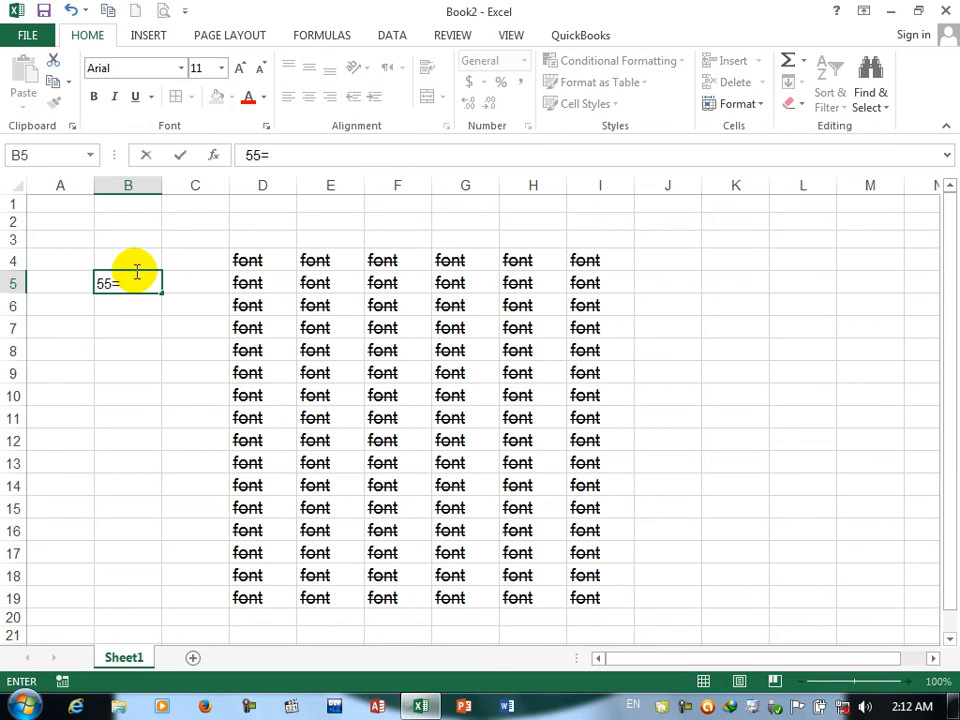
pyautogui.write('?')
pyautogui.press('Return')
pyautogui.click(107, 283)
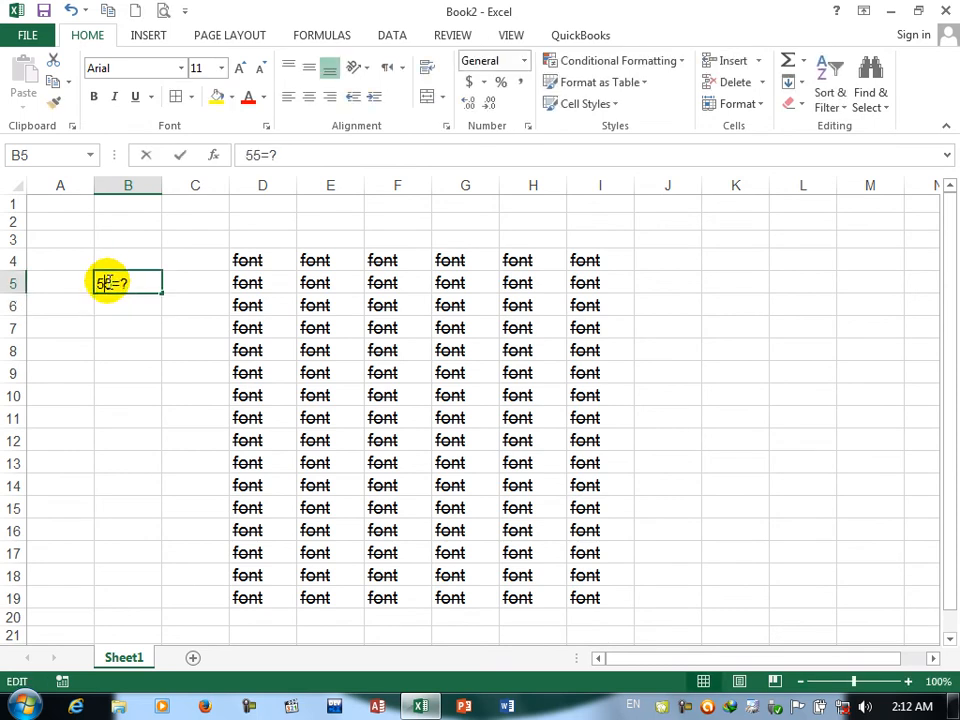
pyautogui.doubleClick(111, 283)
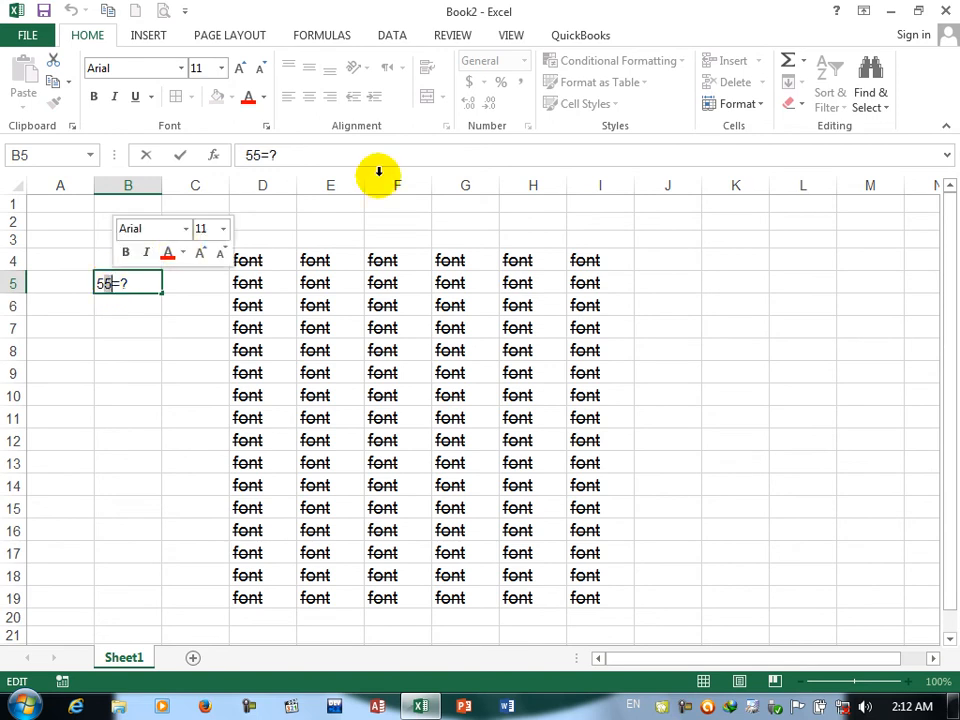
pyautogui.click(90, 306)
pyautogui.click(118, 308)
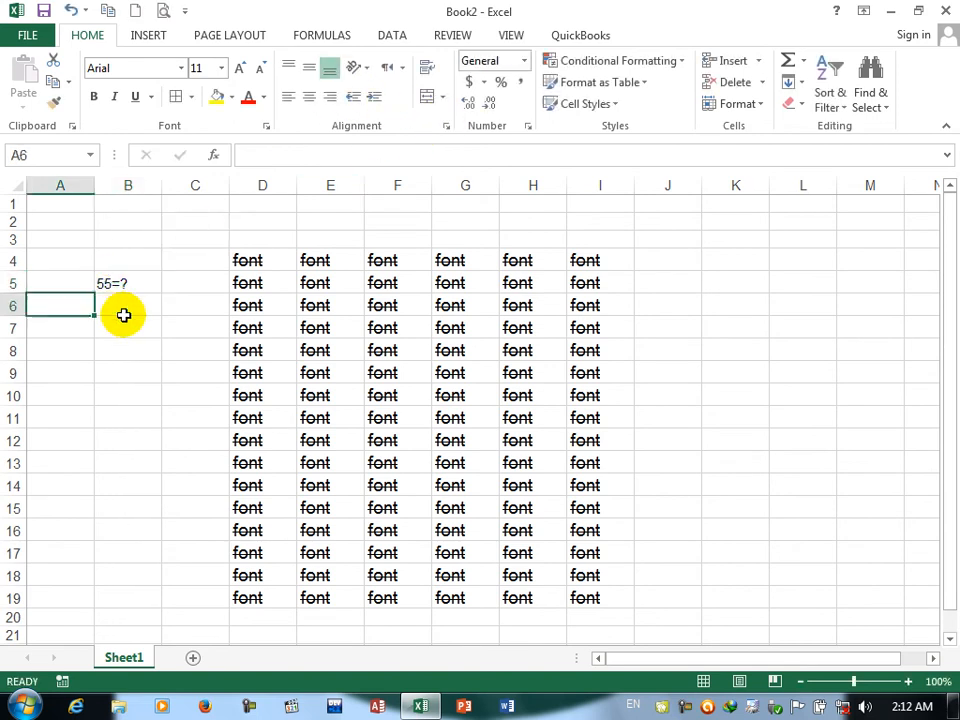
pyautogui.doubleClick(108, 283)
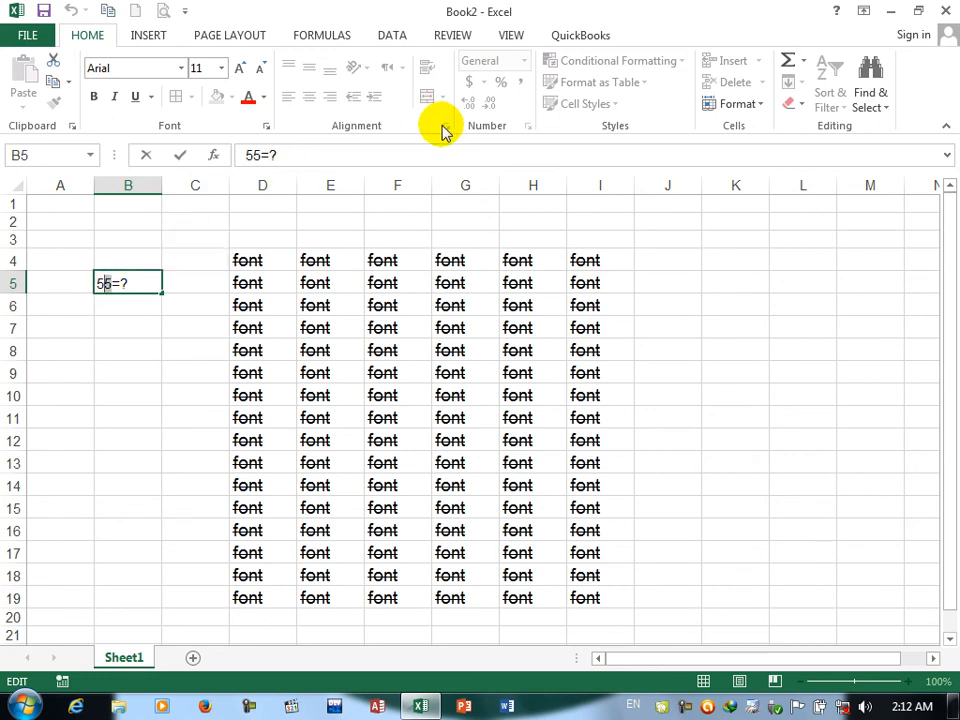
pyautogui.click(270, 281)
# Select D4:I19 and add the Superscript effect to its text.
pyautogui.moveTo(255, 261); pyautogui.dragTo(575, 597)
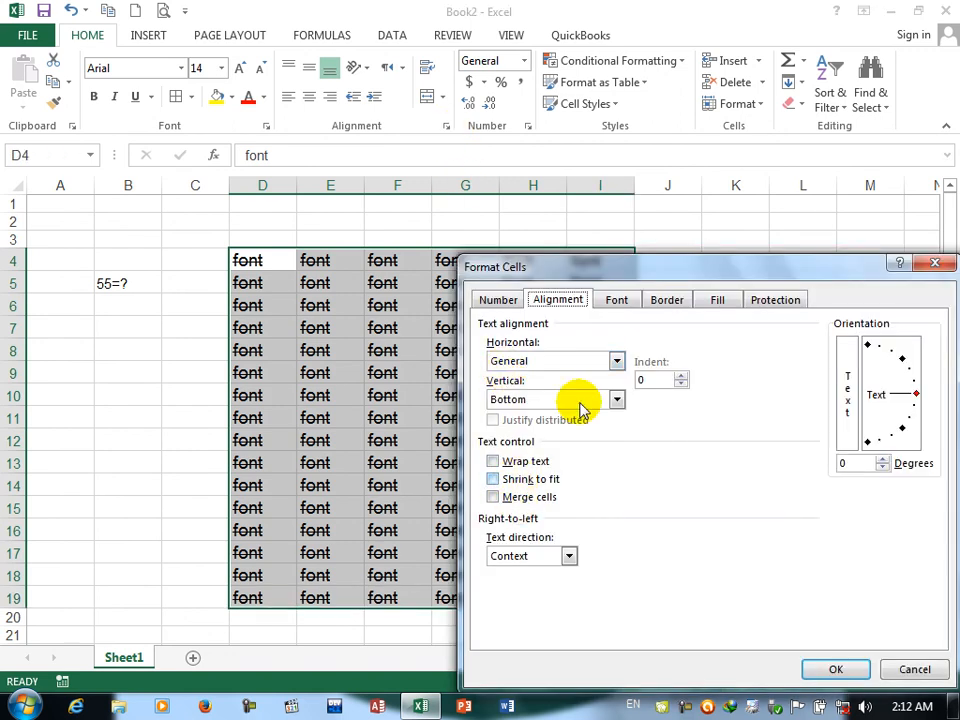
pyautogui.click(616, 300)
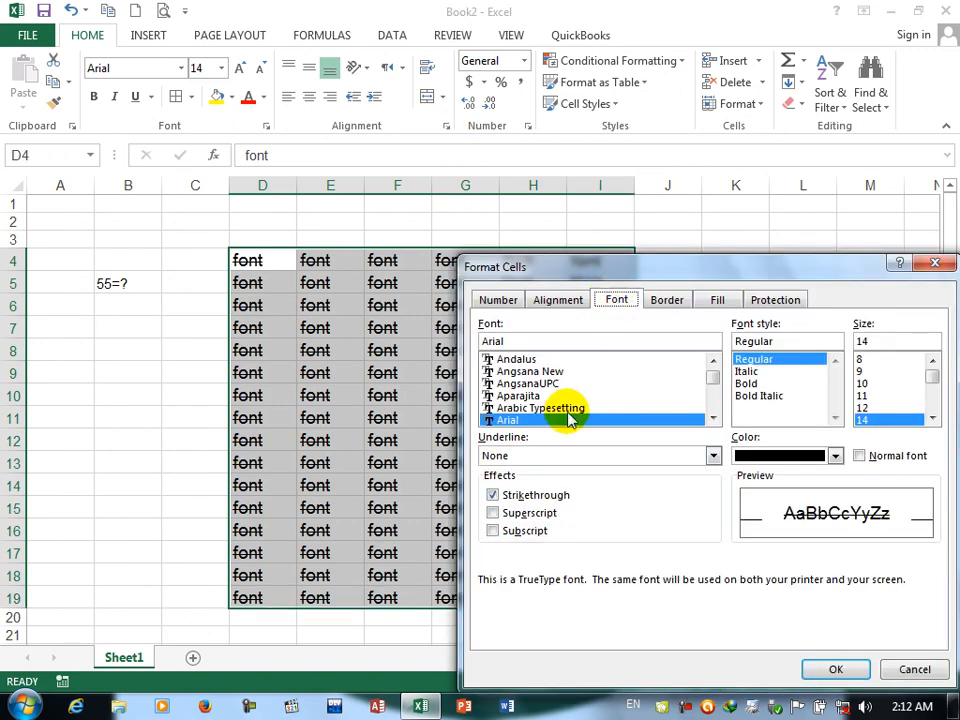
pyautogui.click(512, 516)
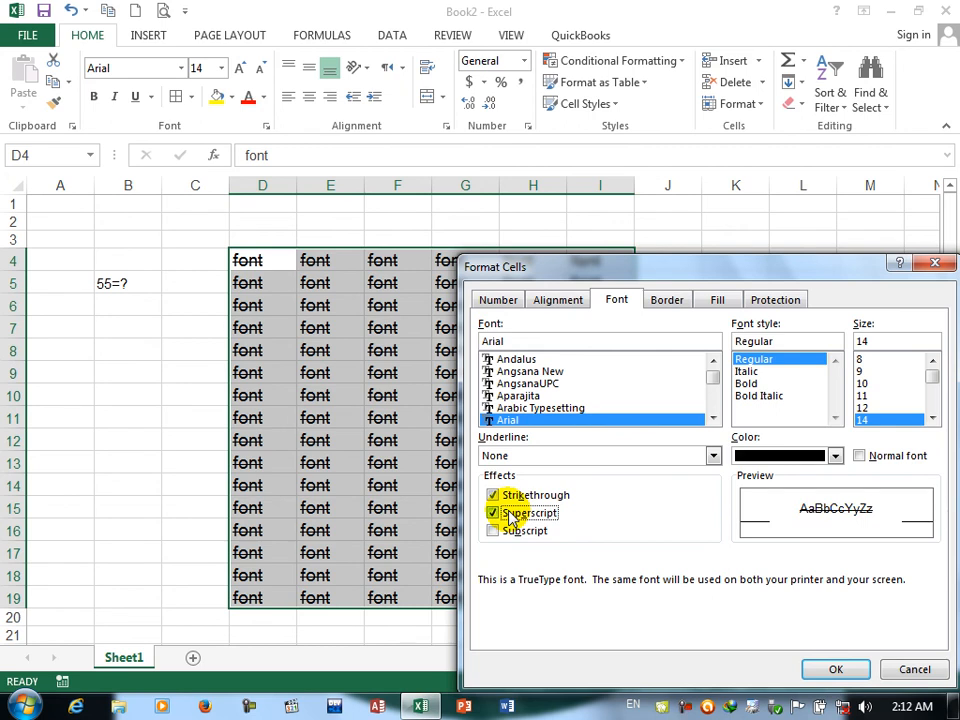
pyautogui.click(838, 671)
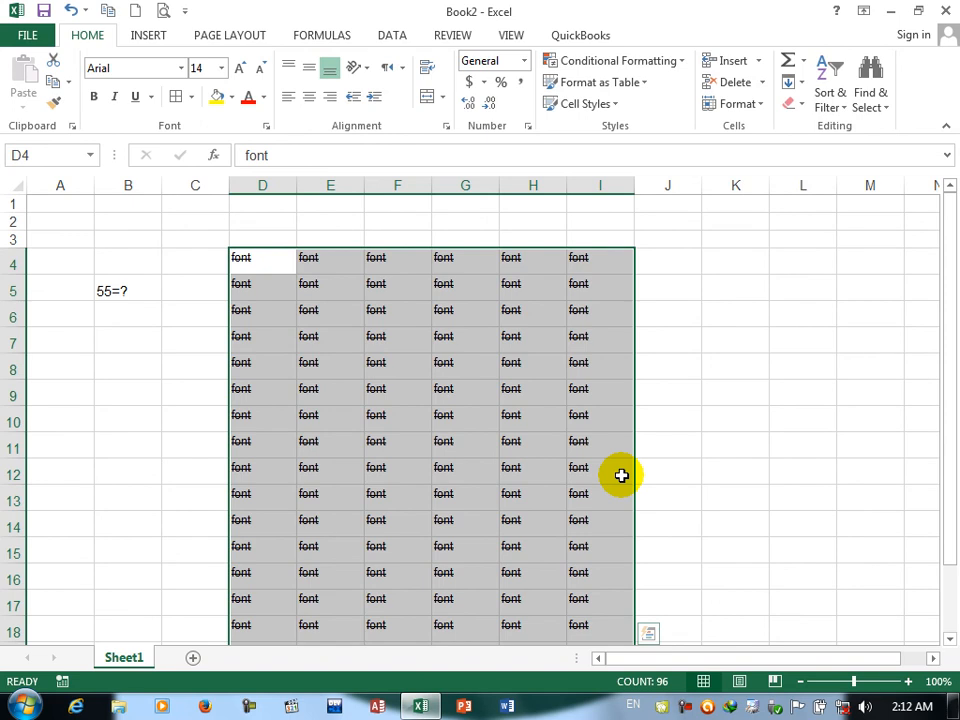
# Select D4:I18, turn off Superscript and Strikethrough, and apply the Subscript effect instead.
pyautogui.click(281, 274)
pyautogui.moveTo(248, 258); pyautogui.dragTo(583, 628)
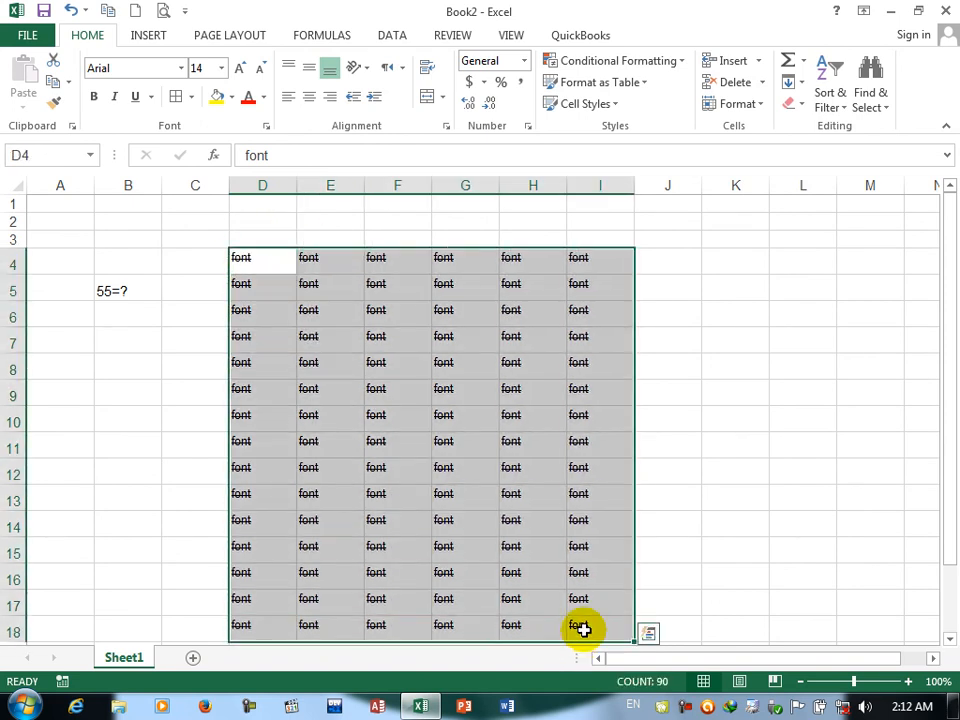
pyautogui.click(446, 127)
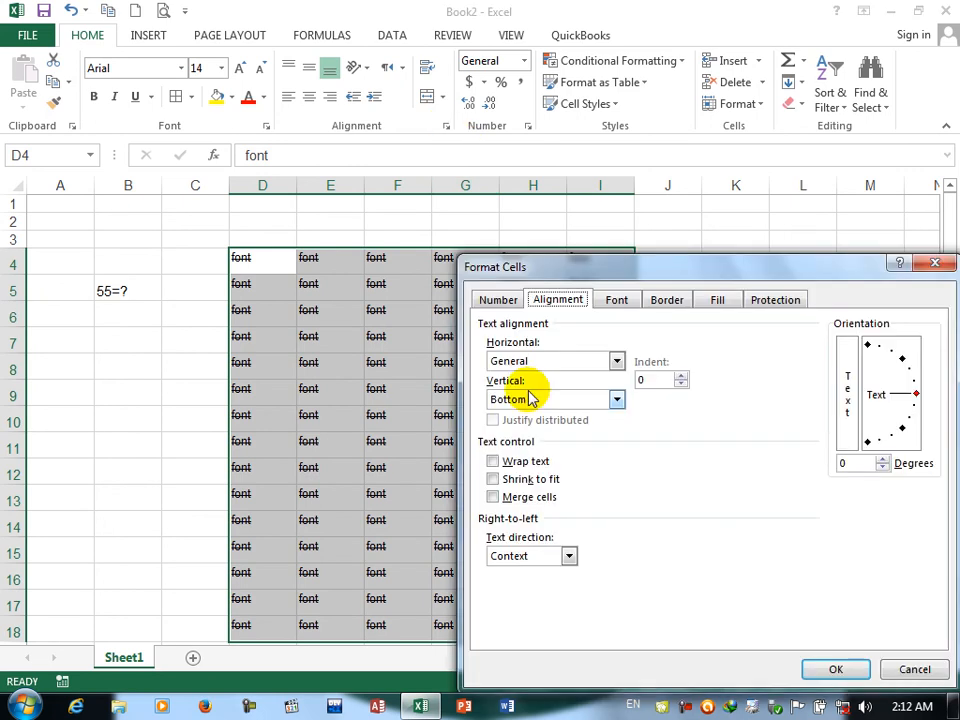
pyautogui.click(616, 300)
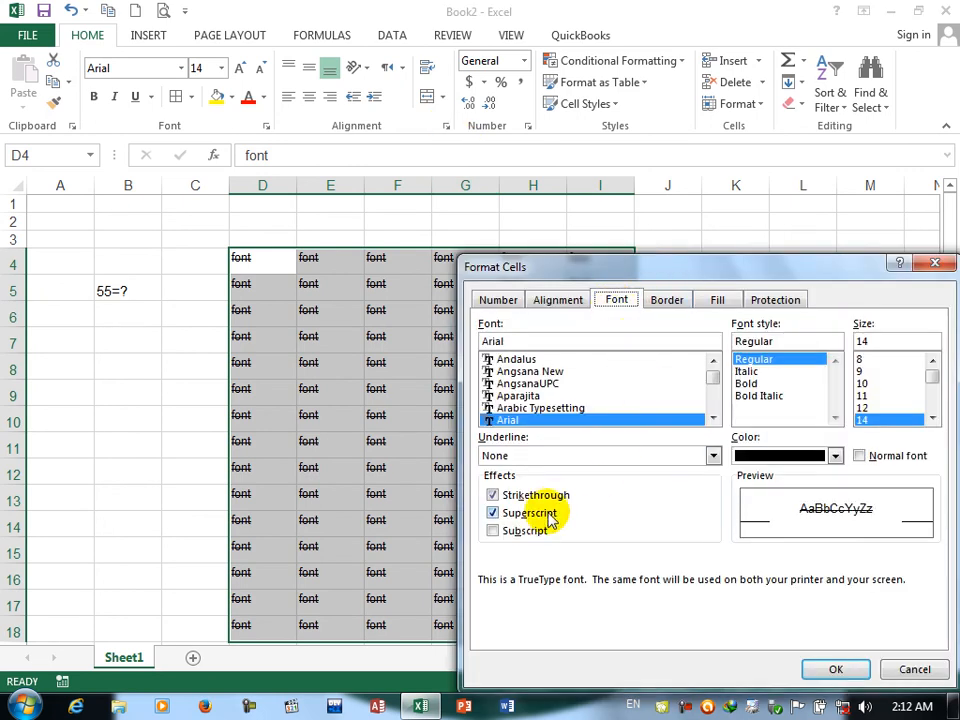
pyautogui.click(502, 512)
pyautogui.click(492, 495)
pyautogui.click(524, 531)
pyautogui.click(833, 669)
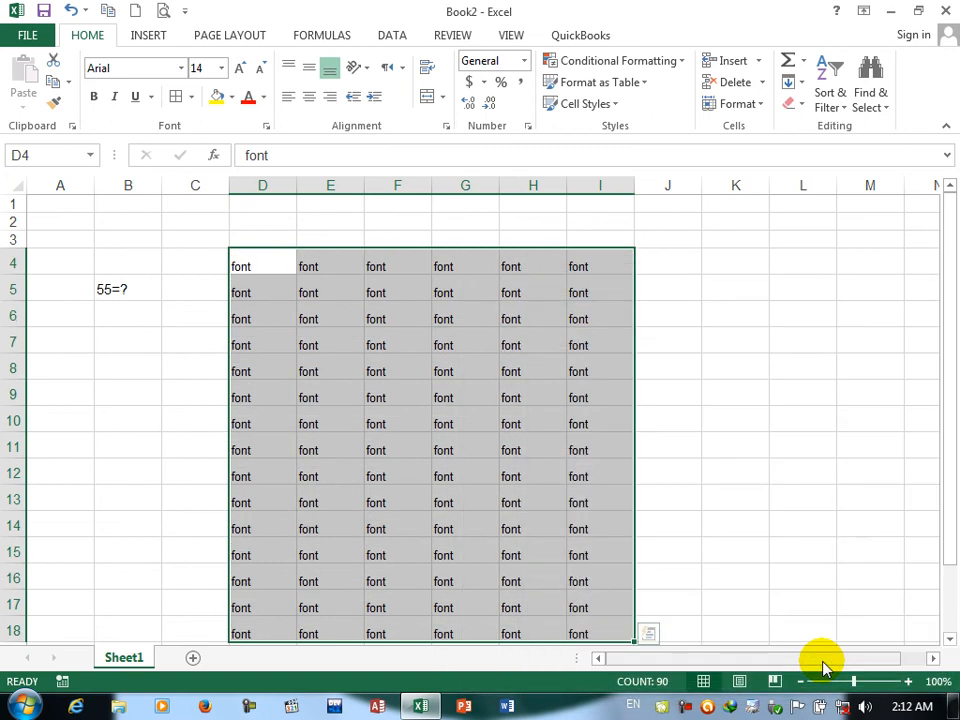
# Clear the Subscript effect for D4:I18 in the font settings and show the border options.
pyautogui.click(447, 127)
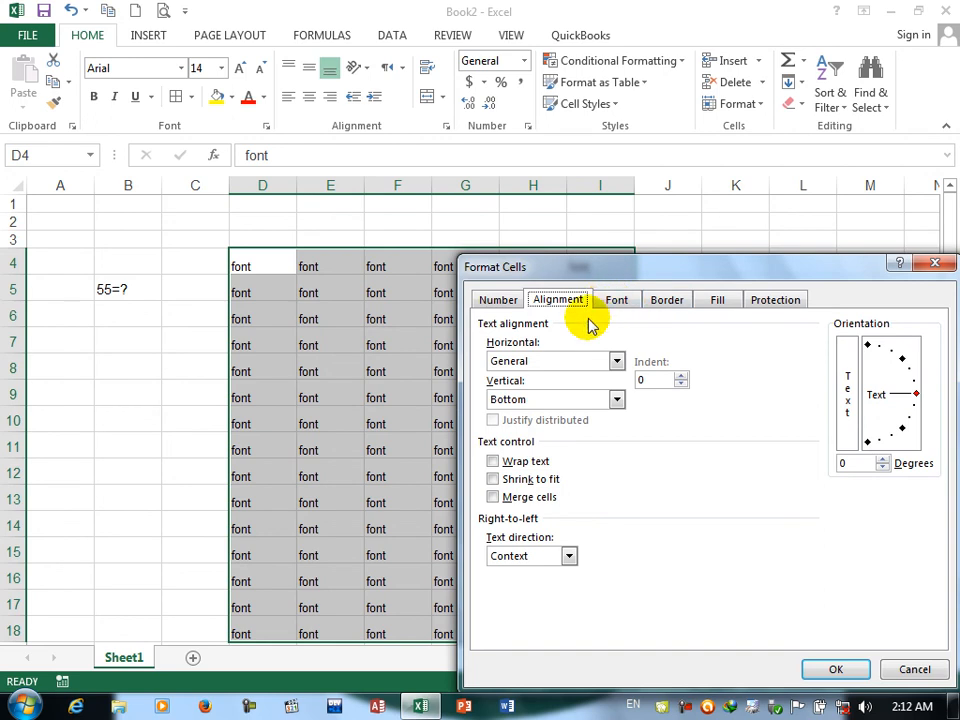
pyautogui.click(617, 305)
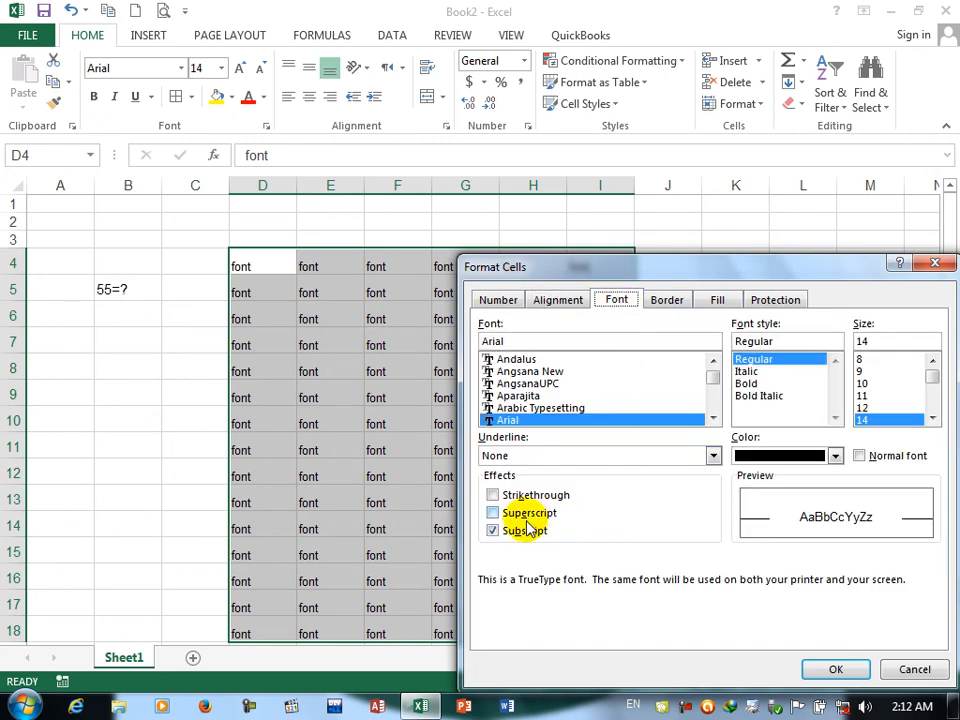
pyautogui.click(667, 300)
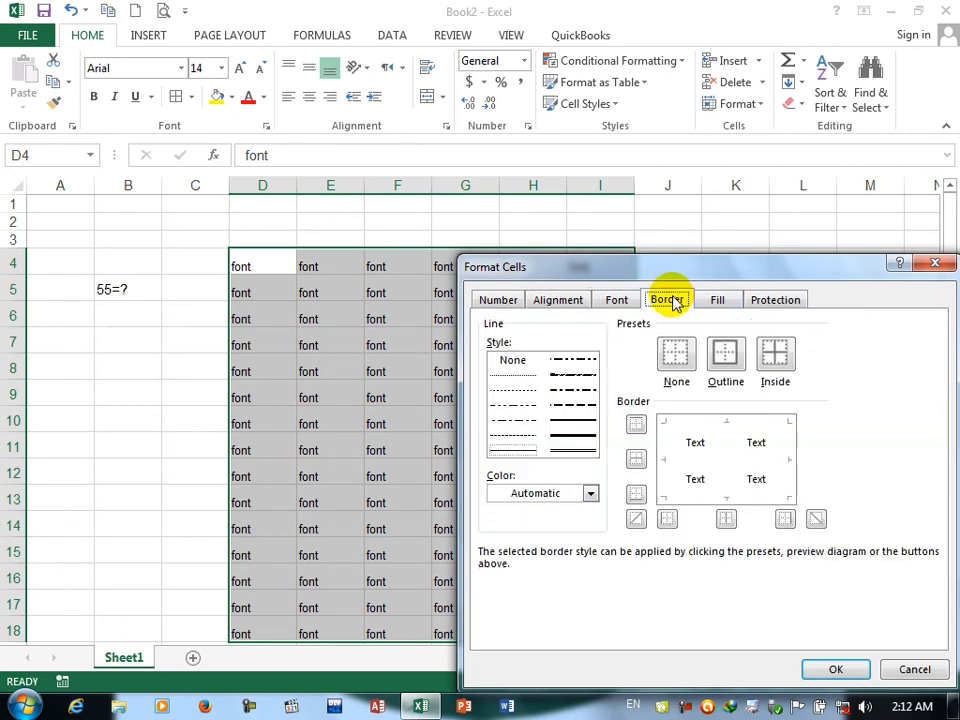
# Choose a dark blue background fill for D4:I18 and apply the cell format.
pyautogui.click(715, 303)
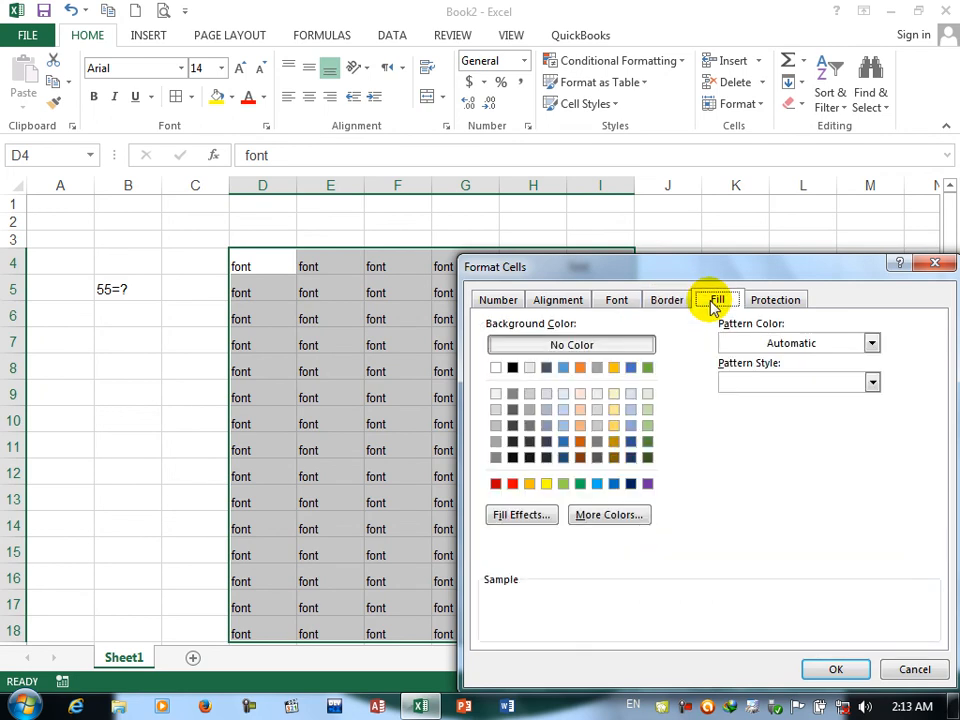
pyautogui.click(529, 368)
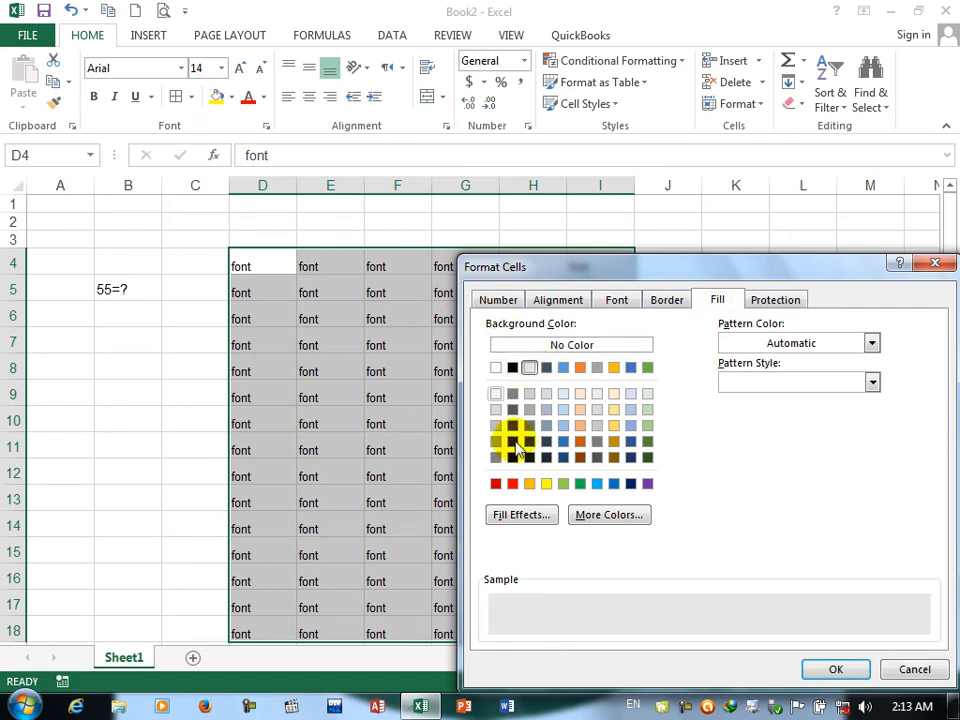
pyautogui.click(513, 484)
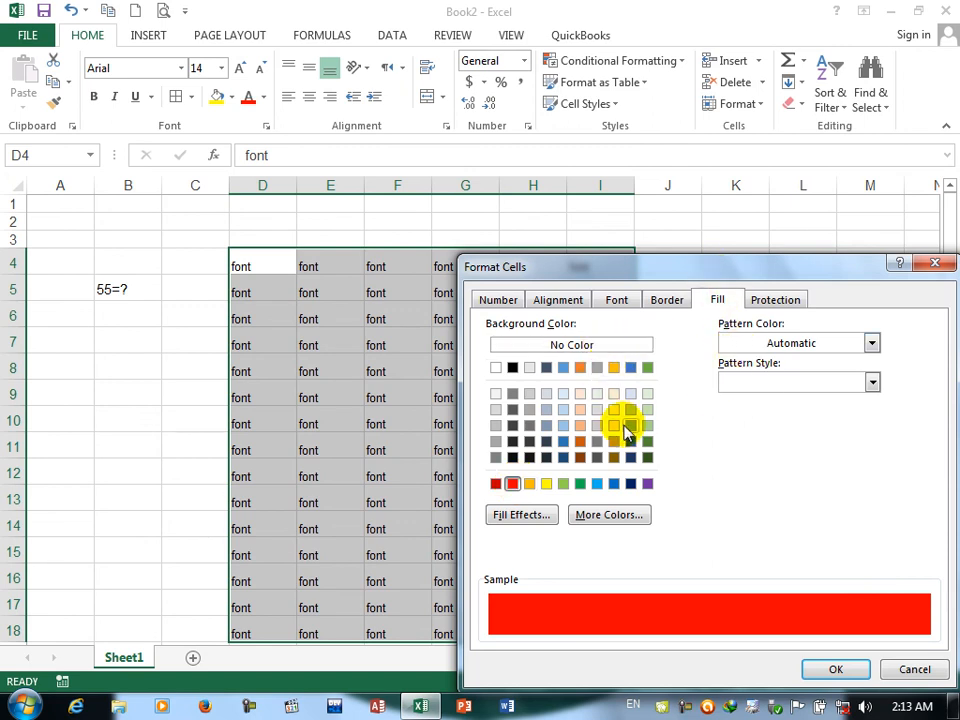
pyautogui.click(631, 485)
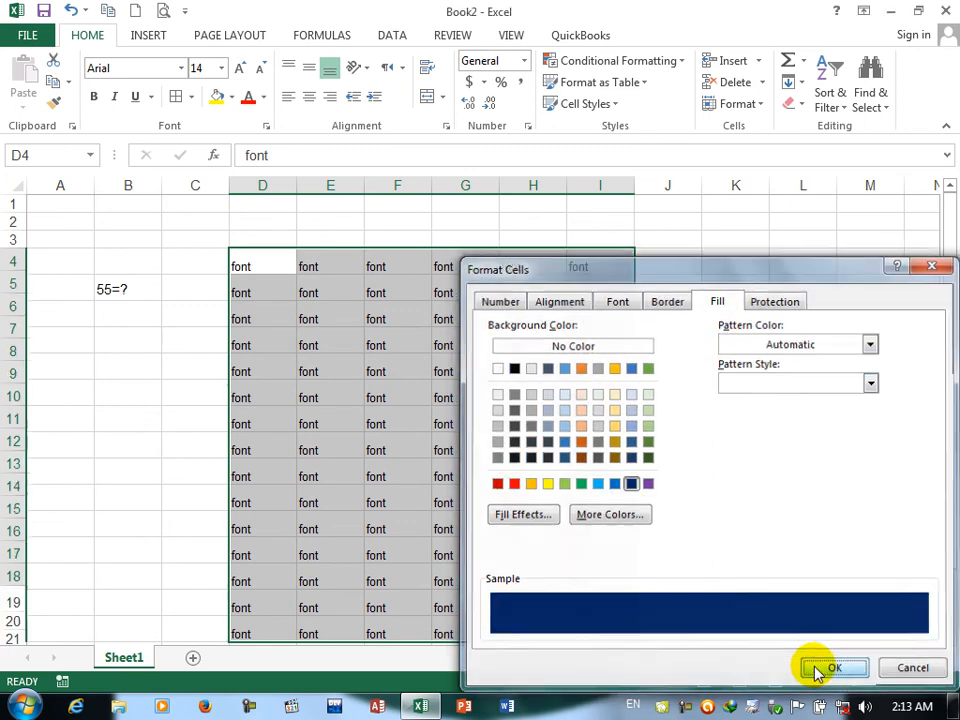
pyautogui.click(830, 669)
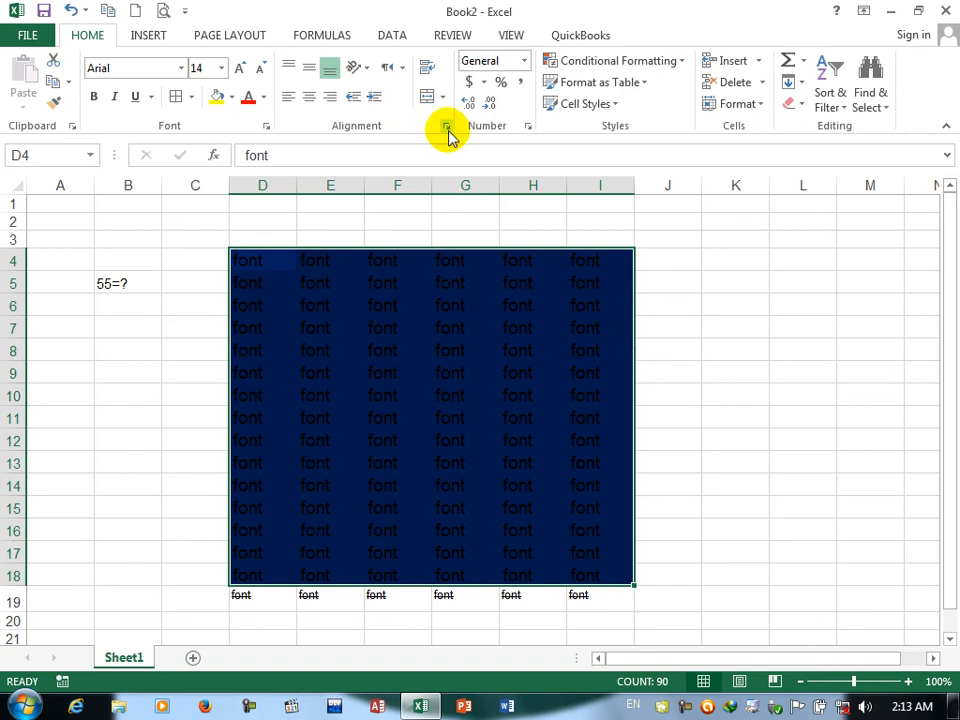
# Change the background fill of D4:I18 to the standard light blue.
pyautogui.click(446, 126)
pyautogui.click(719, 299)
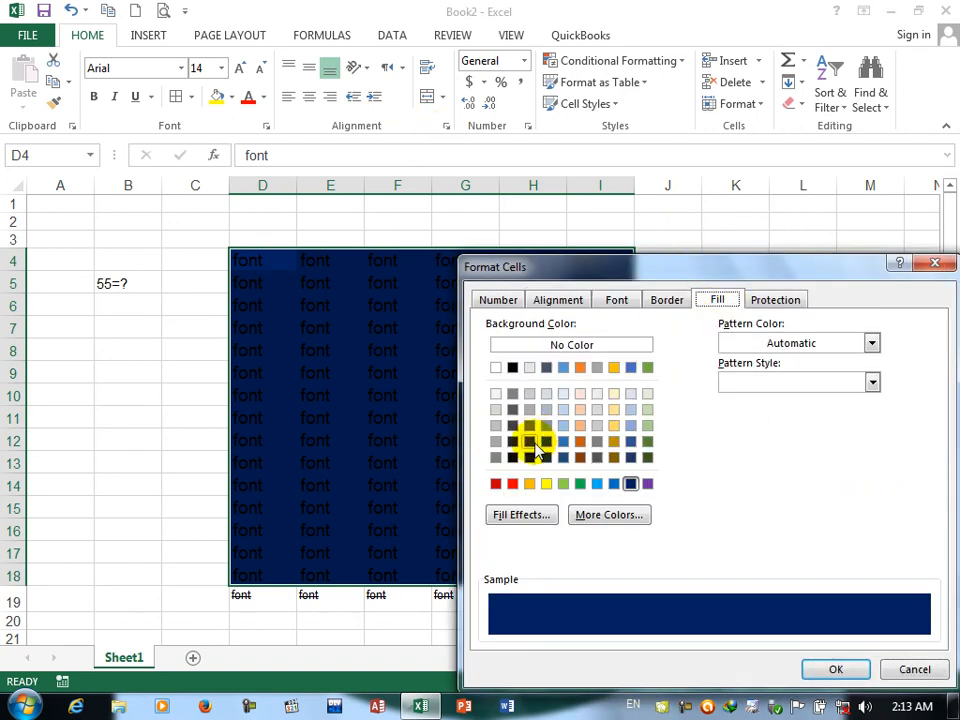
pyautogui.click(596, 486)
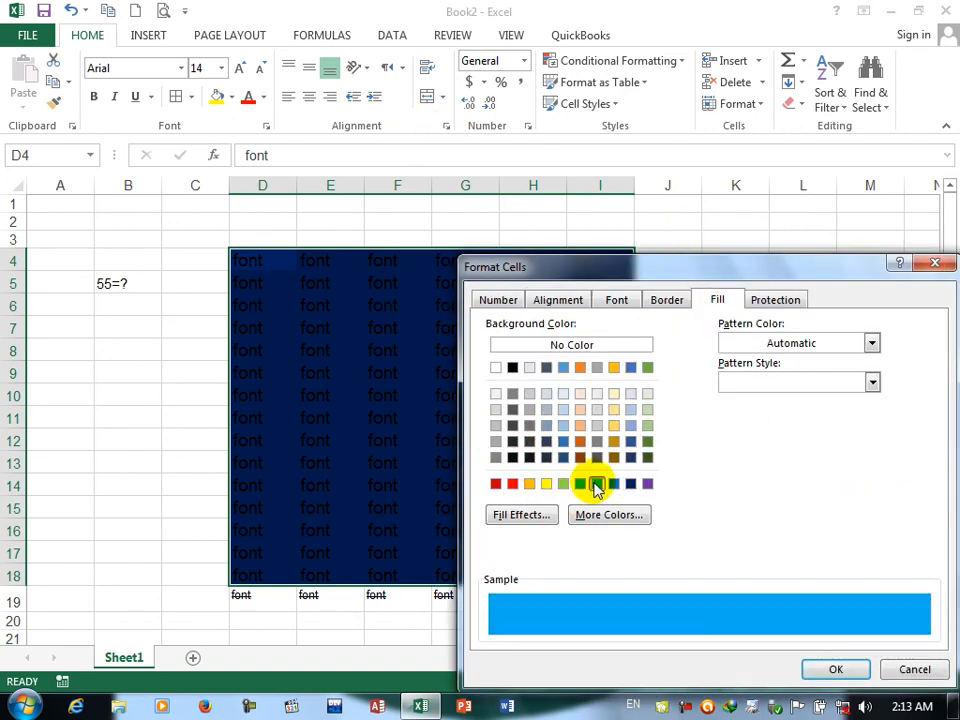
pyautogui.click(821, 669)
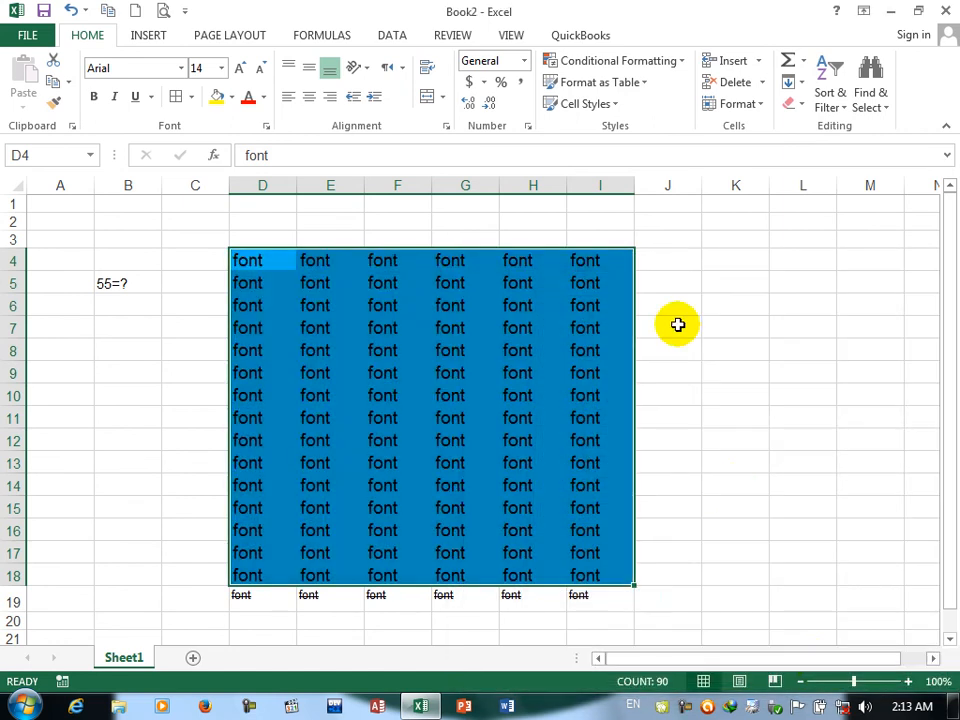
# Set up a two-colour gradient fill for D4:I18 with black as Color 1 and standard light green as Color 2.
pyautogui.click(446, 127)
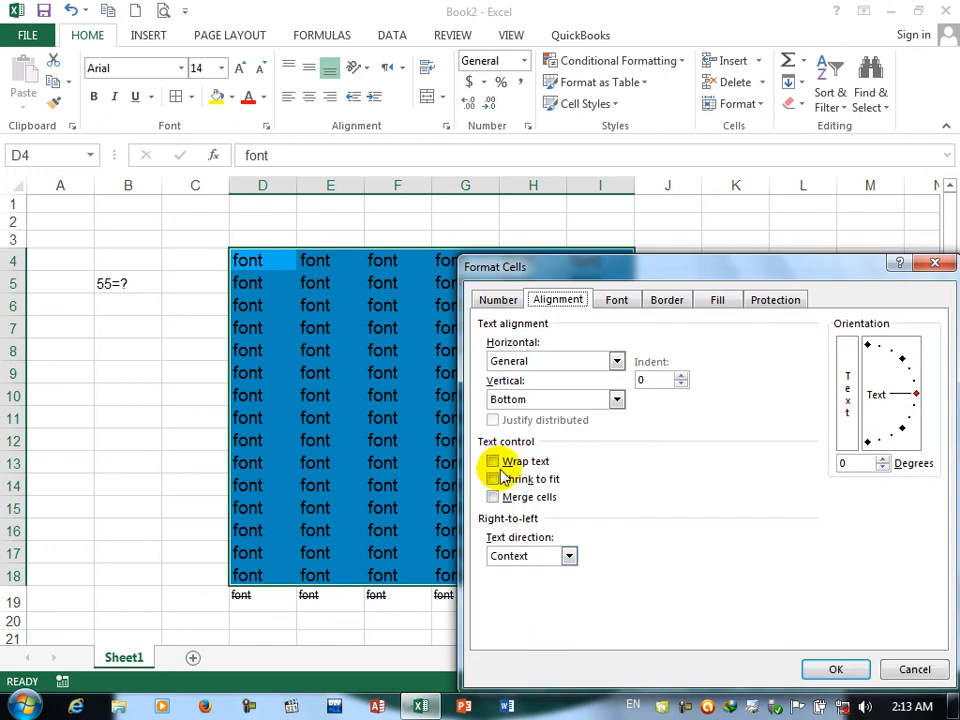
pyautogui.click(710, 300)
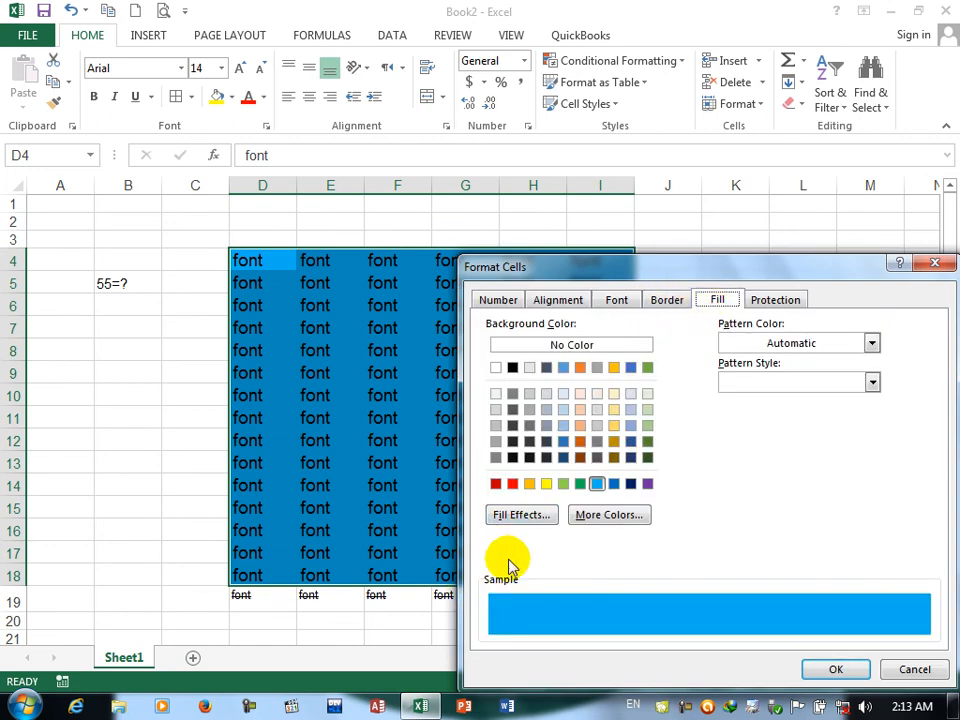
pyautogui.click(513, 515)
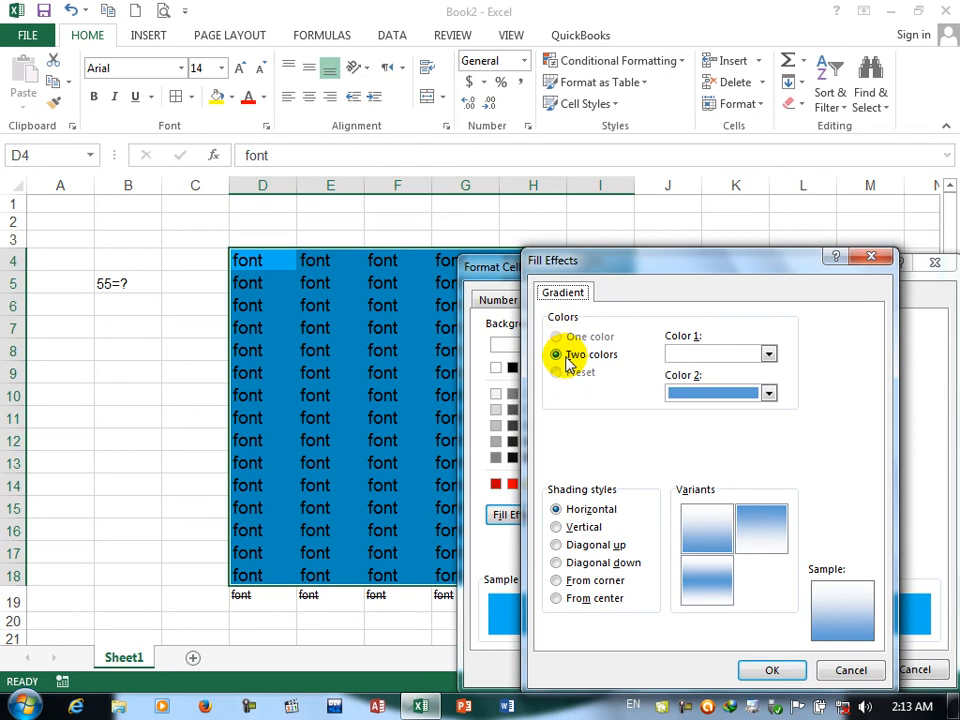
pyautogui.click(752, 356)
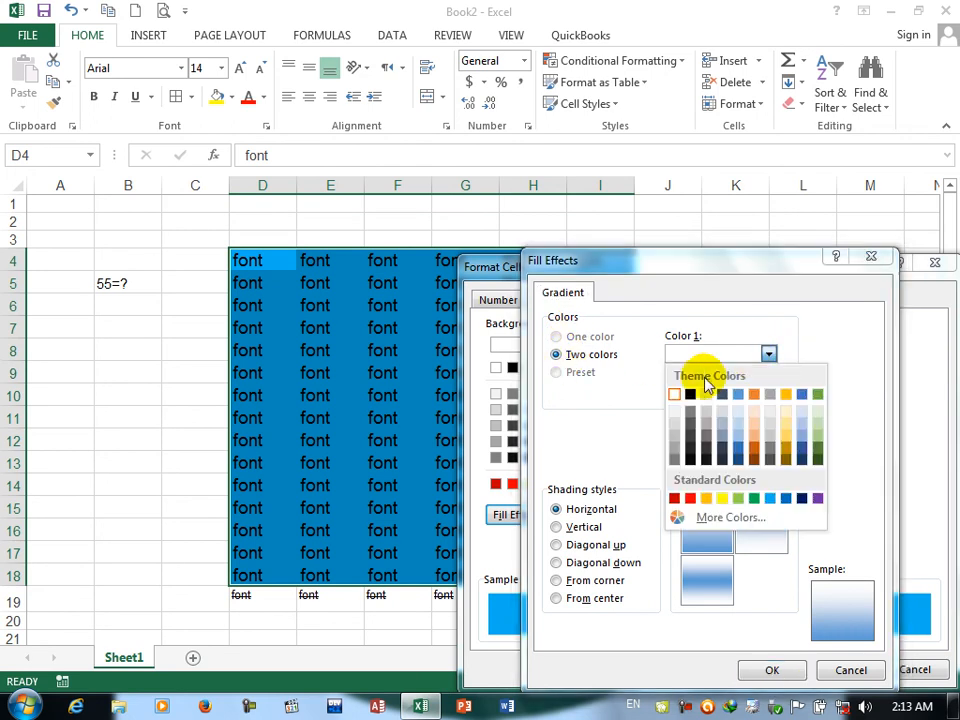
pyautogui.click(580, 357)
pyautogui.click(765, 356)
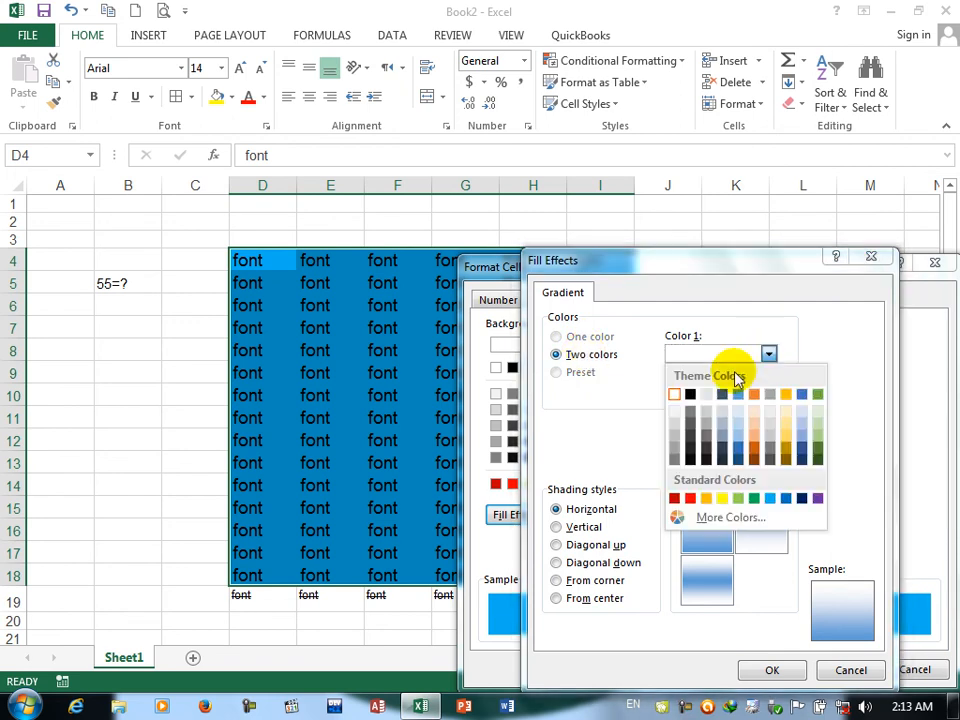
pyautogui.click(694, 397)
pyautogui.click(703, 400)
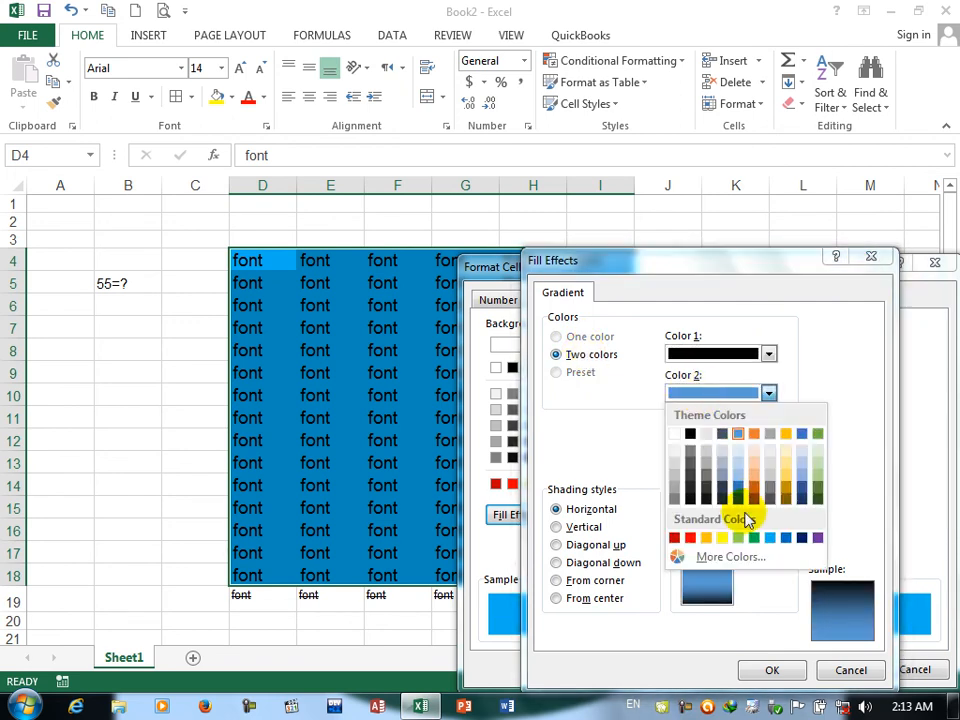
pyautogui.click(740, 514)
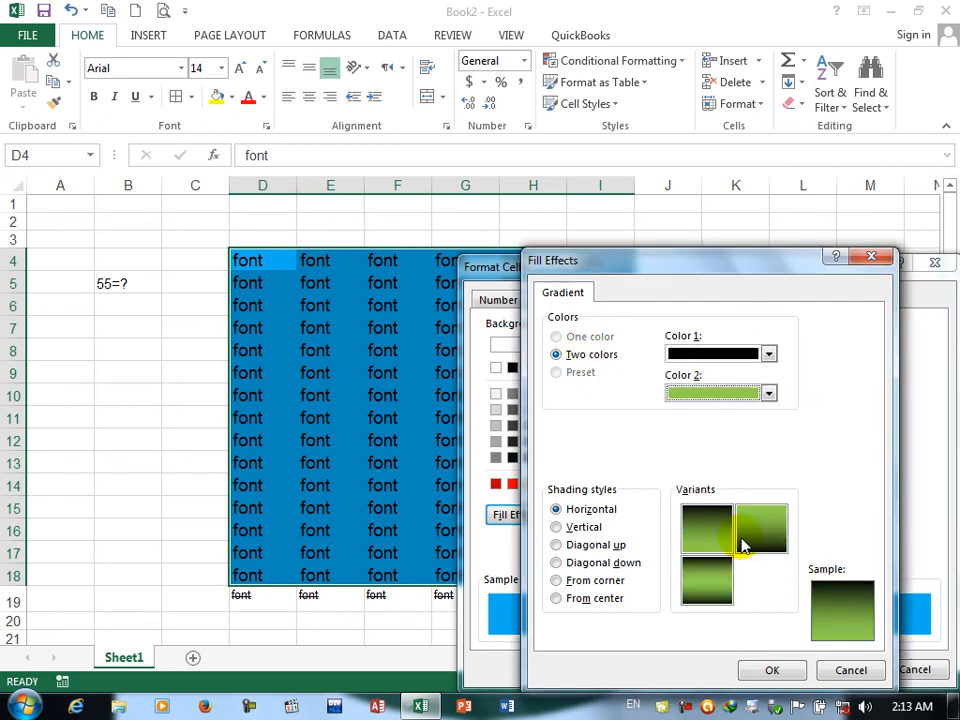
# Preview the Vertical, Diagonal up, Diagonal down and From corner shading styles, and apply the gradient to D4:I18 with From center.
pyautogui.click(582, 526)
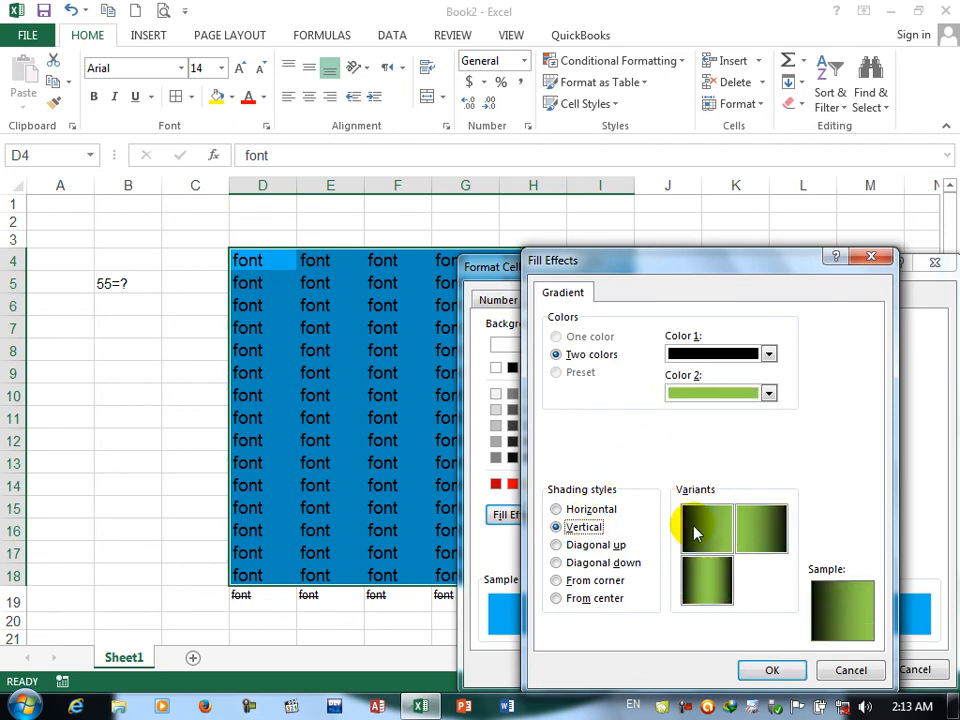
pyautogui.click(597, 545)
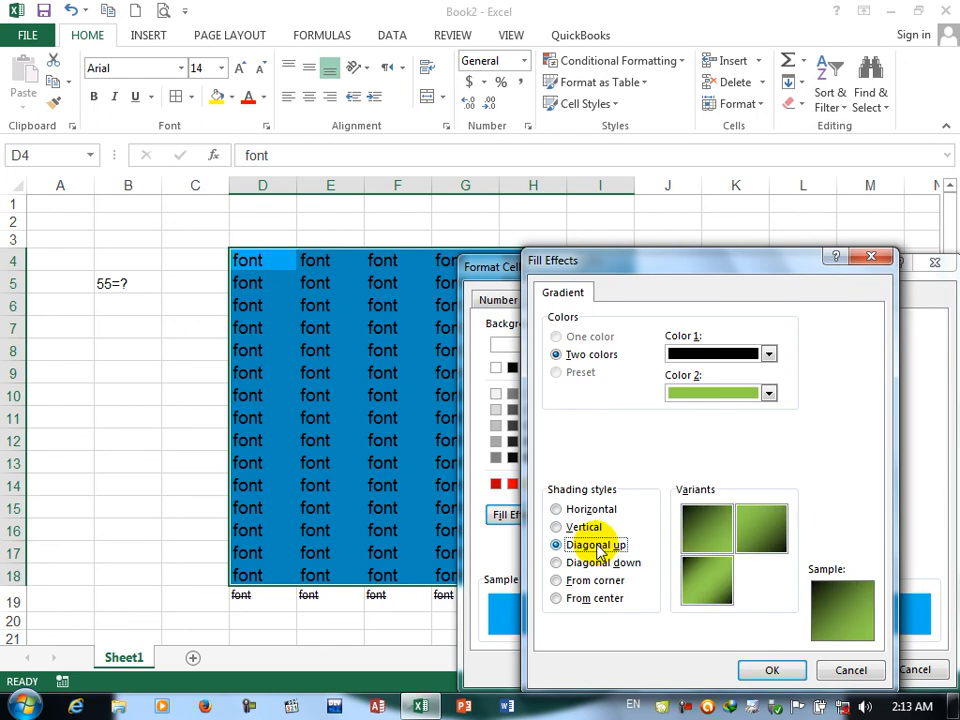
pyautogui.click(574, 565)
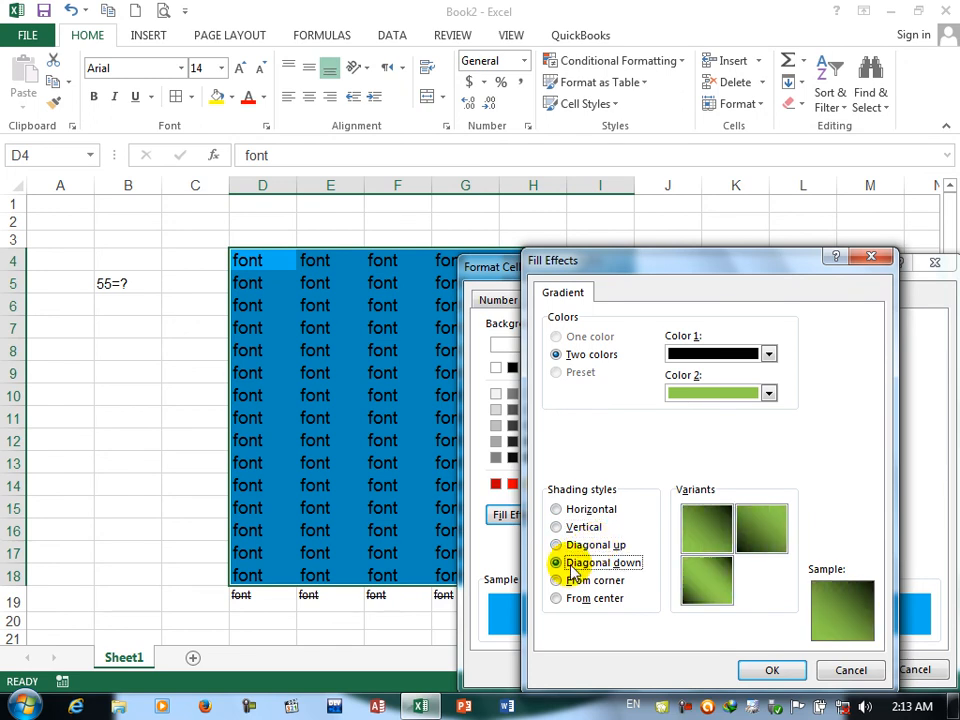
pyautogui.click(575, 583)
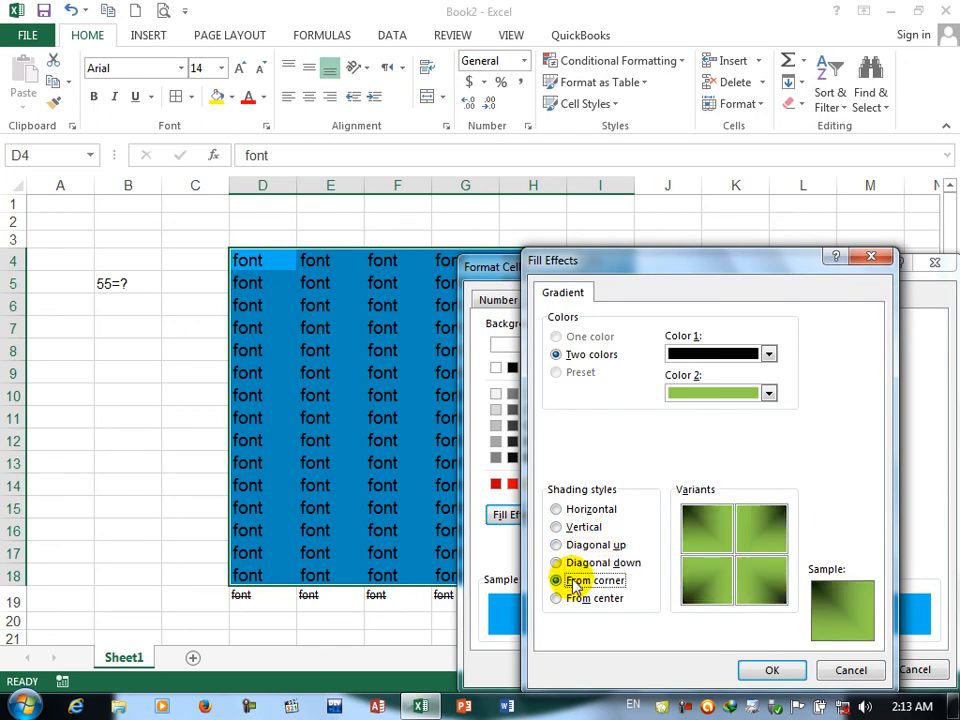
pyautogui.click(579, 606)
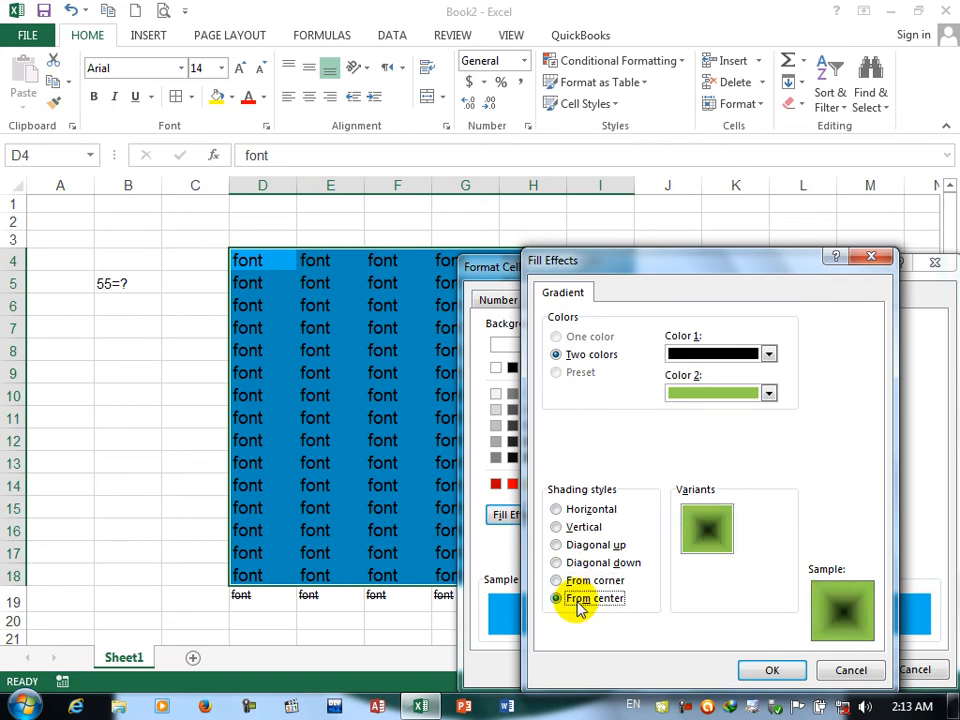
pyautogui.click(773, 673)
pyautogui.click(818, 670)
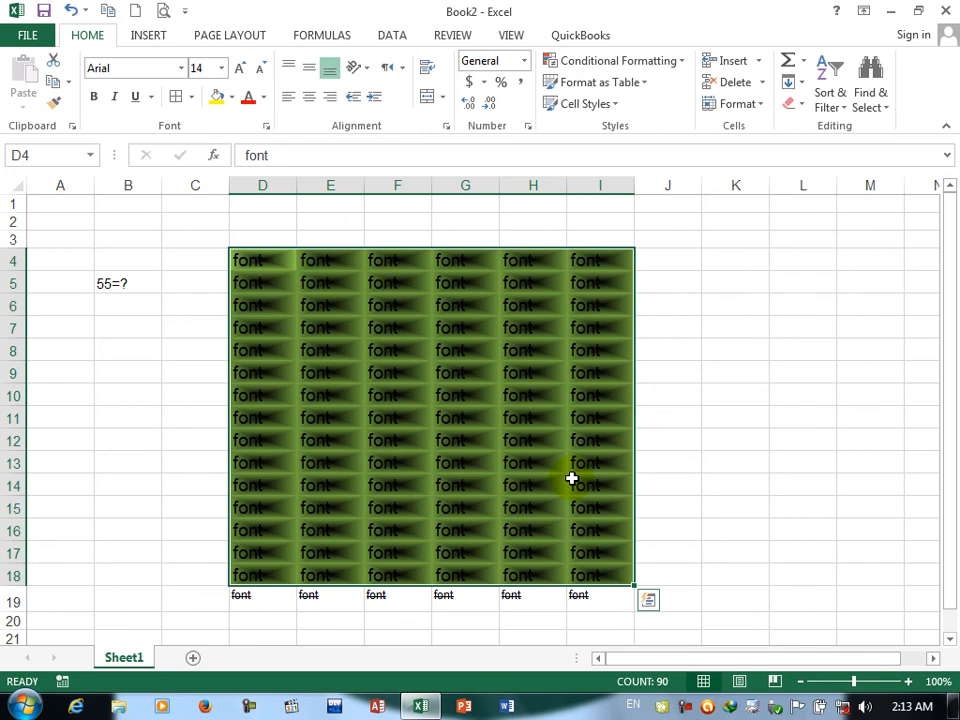
# Replace the gradient in D4:I18 with a solid pink background chosen from the extended standard colour palette.
pyautogui.click(447, 127)
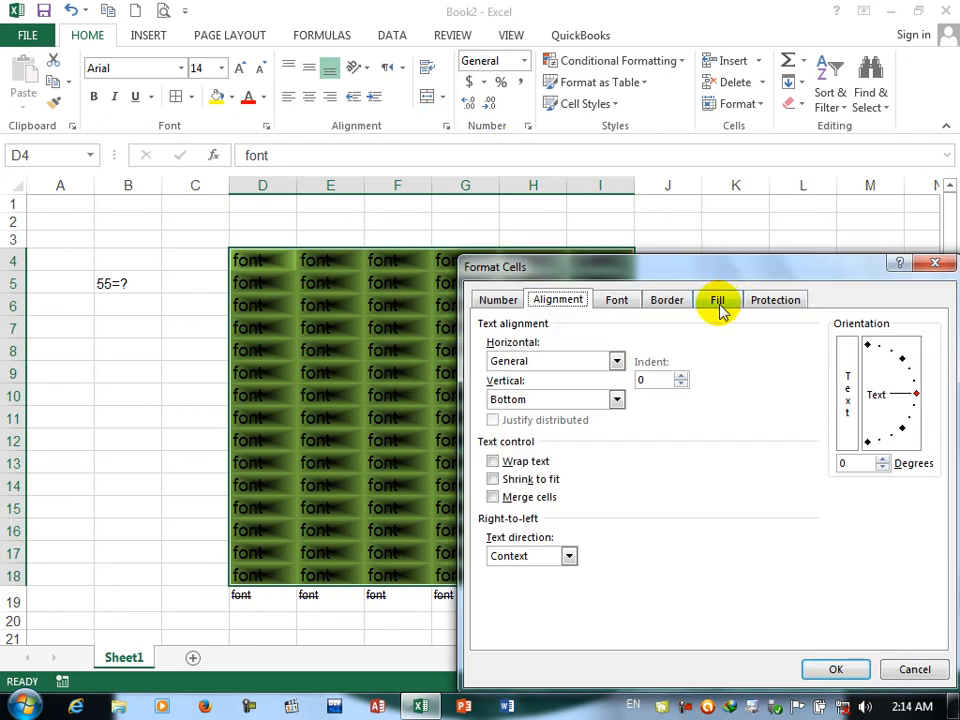
pyautogui.click(719, 302)
pyautogui.click(614, 517)
pyautogui.click(664, 491)
pyautogui.click(691, 492)
pyautogui.click(704, 469)
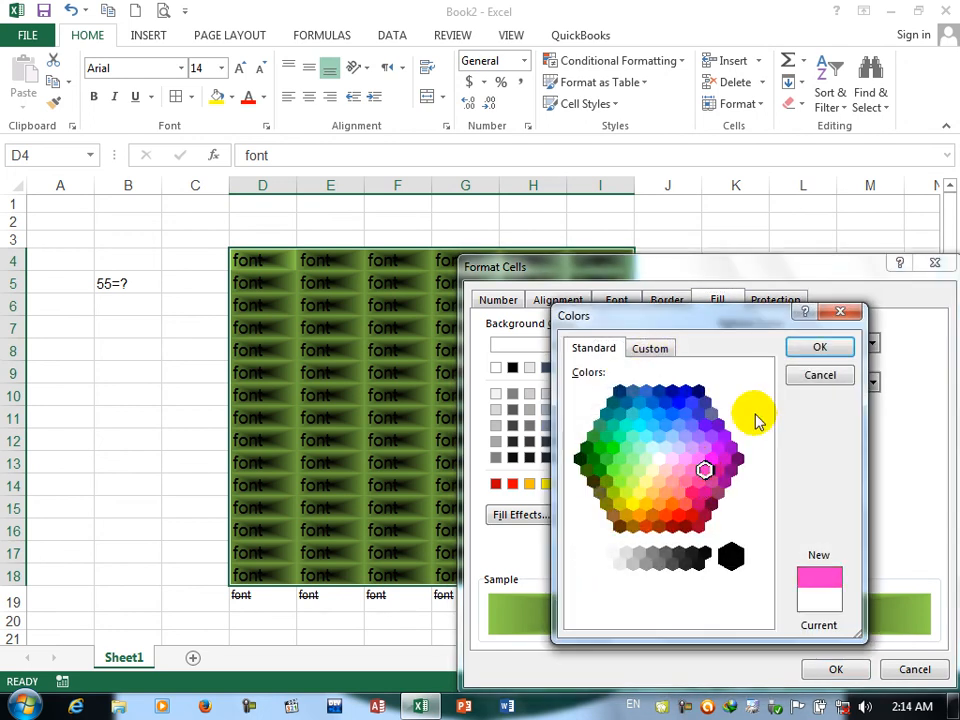
pyautogui.click(812, 349)
pyautogui.click(820, 669)
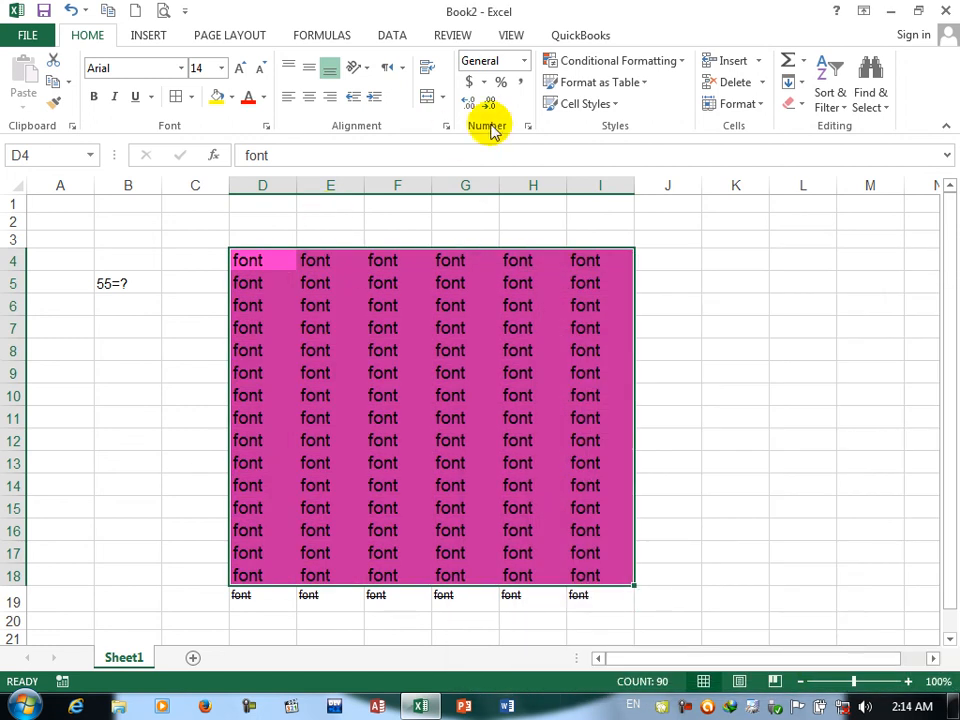
# Add a thin diagonal stripe pattern in standard light green over the pink fill of D4:I18.
pyautogui.click(446, 126)
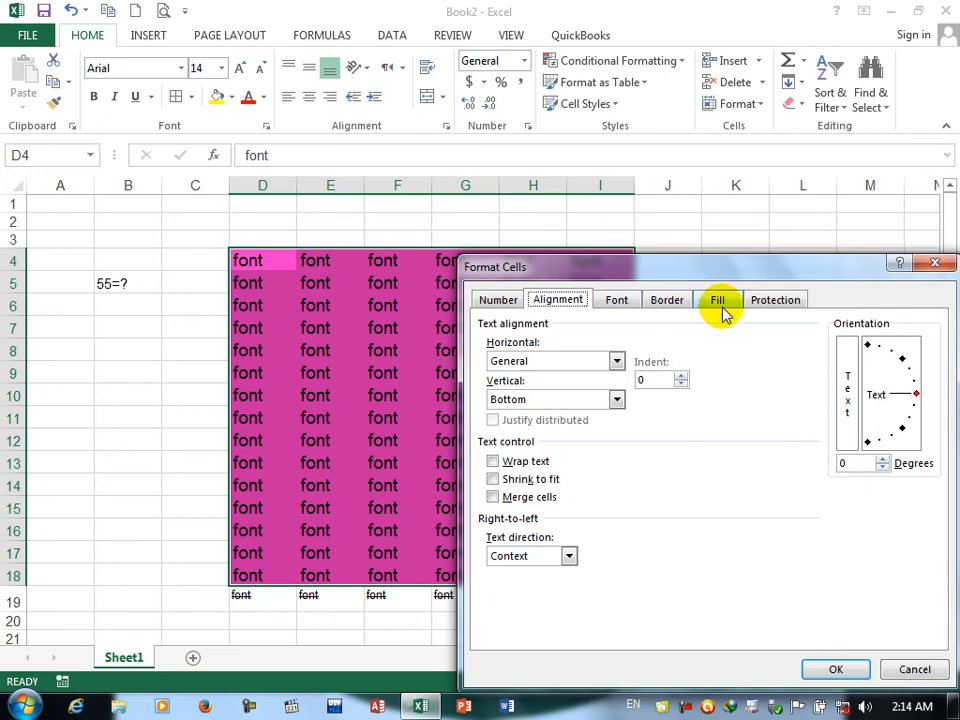
pyautogui.click(718, 301)
pyautogui.click(871, 343)
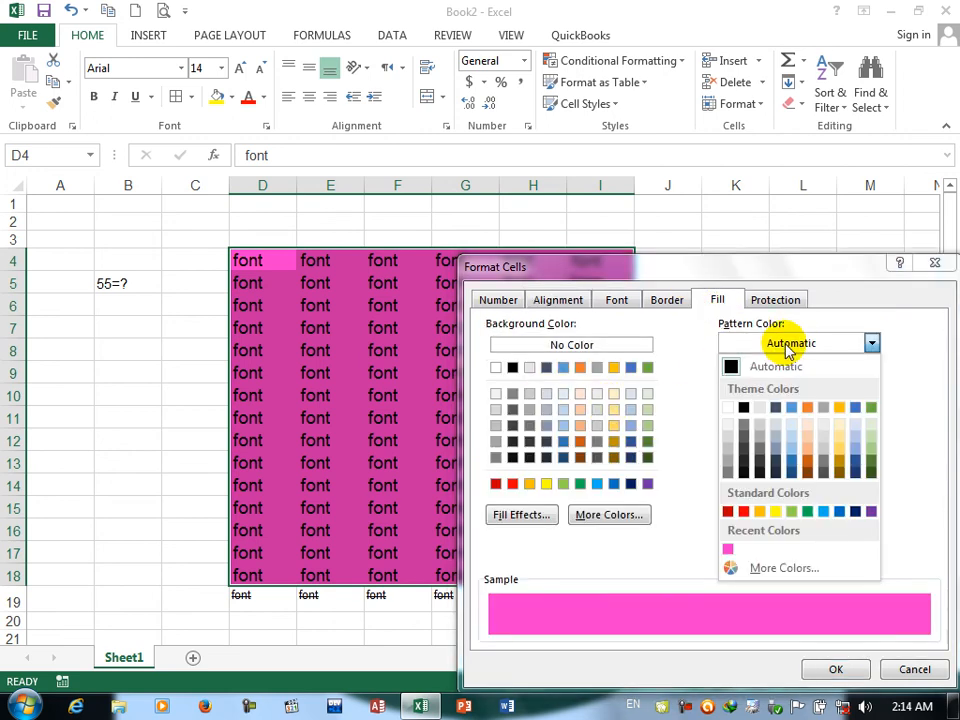
pyautogui.click(791, 514)
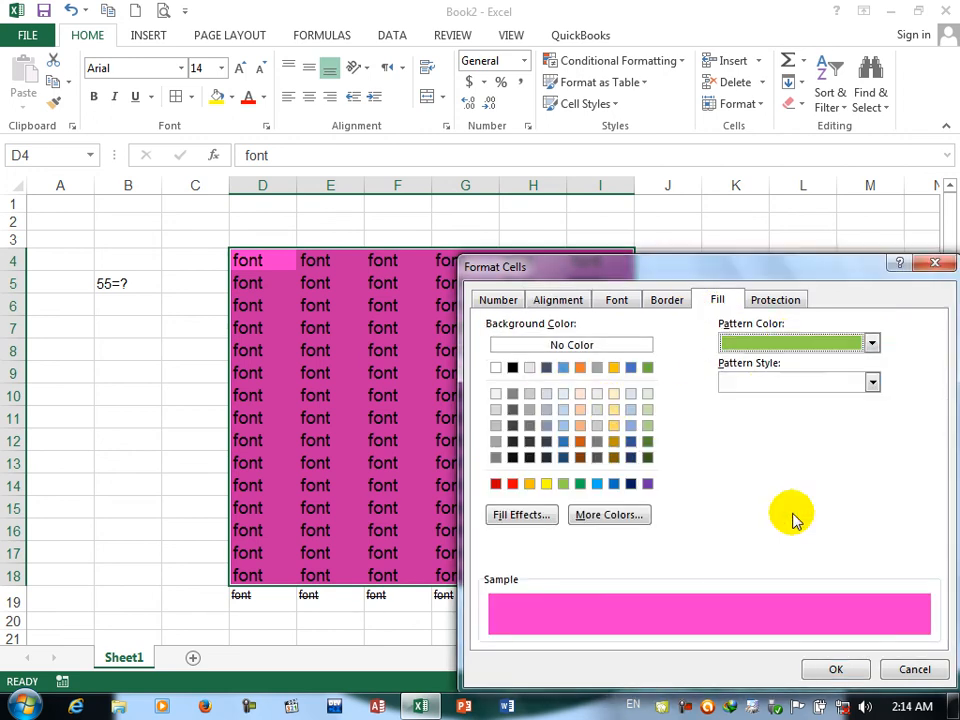
pyautogui.click(780, 383)
pyautogui.click(799, 452)
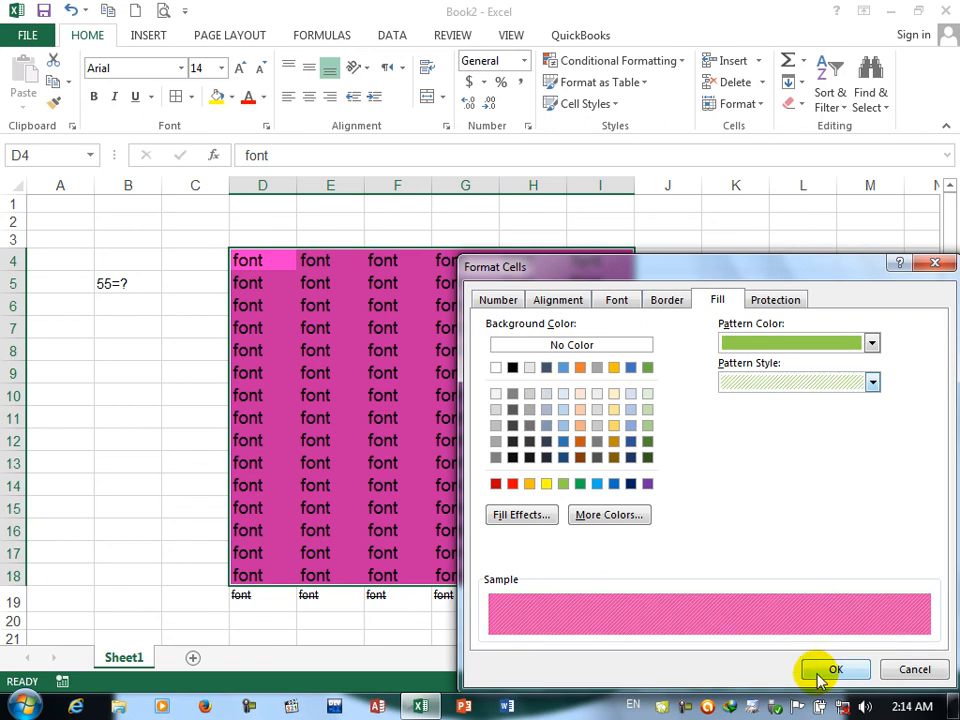
pyautogui.click(833, 669)
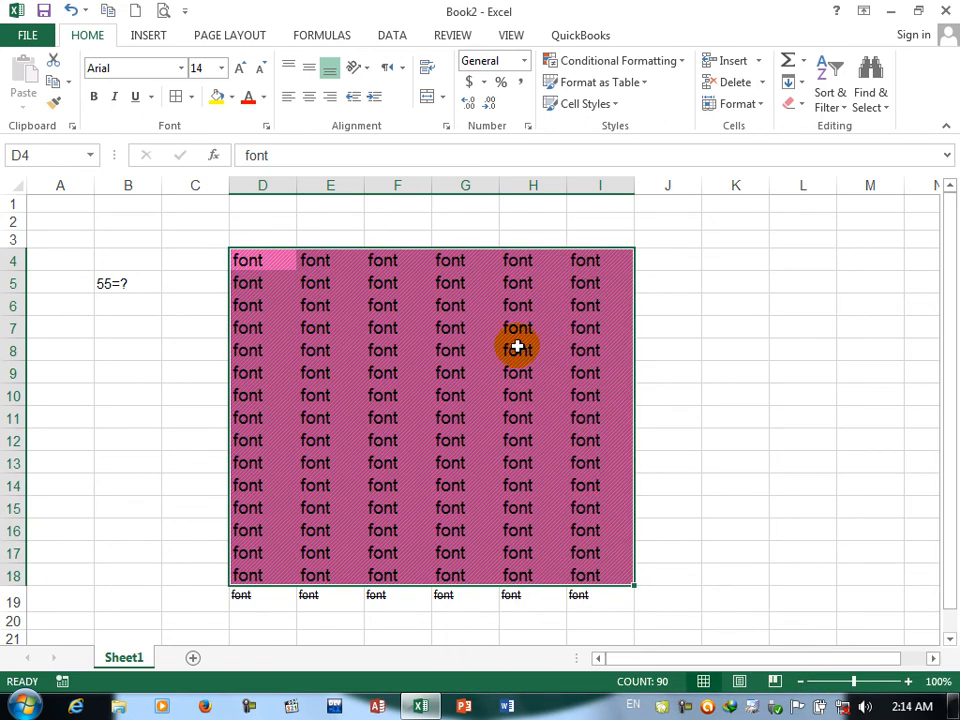
# Reset the pattern colour of D4:I18 to Automatic and remove its fill by choosing No Color.
pyautogui.click(446, 126)
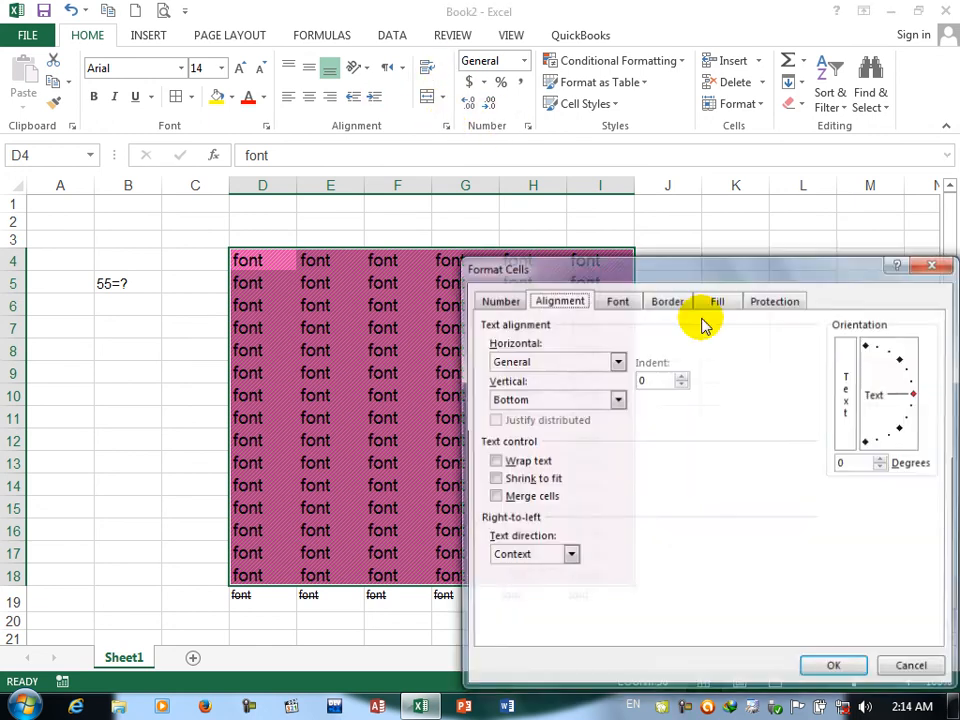
pyautogui.click(712, 300)
pyautogui.click(820, 346)
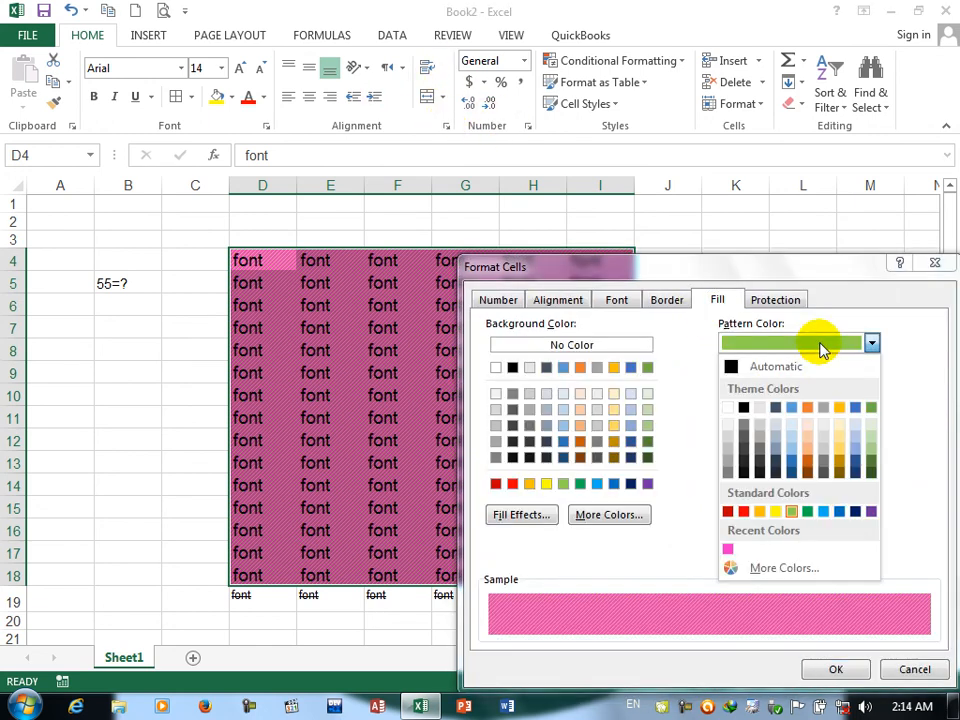
pyautogui.click(736, 367)
pyautogui.click(792, 383)
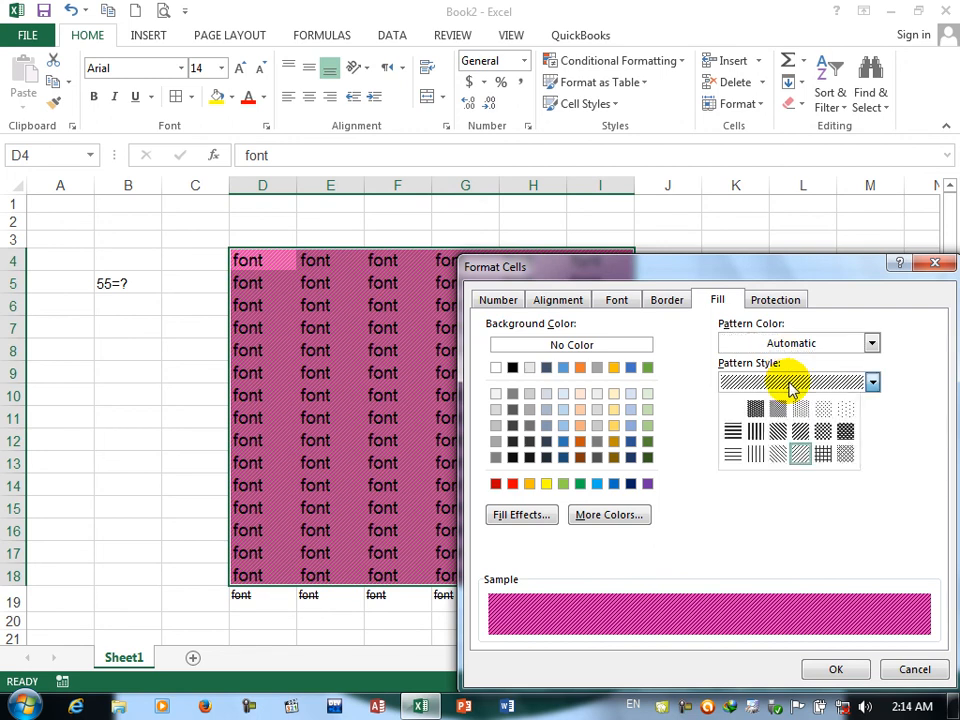
pyautogui.click(789, 390)
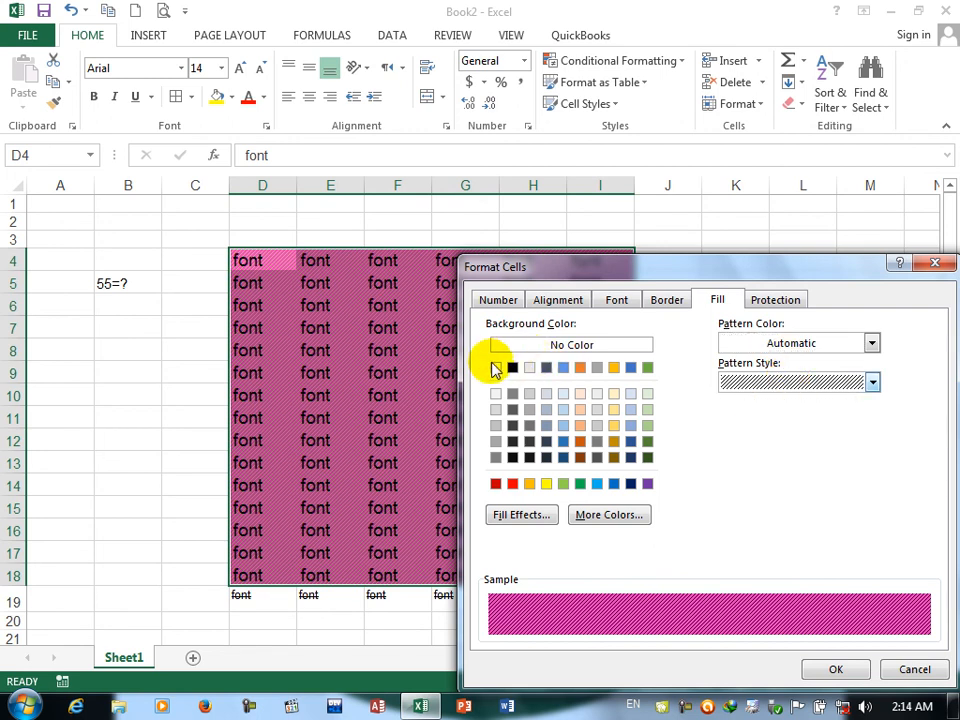
pyautogui.click(514, 345)
pyautogui.click(830, 669)
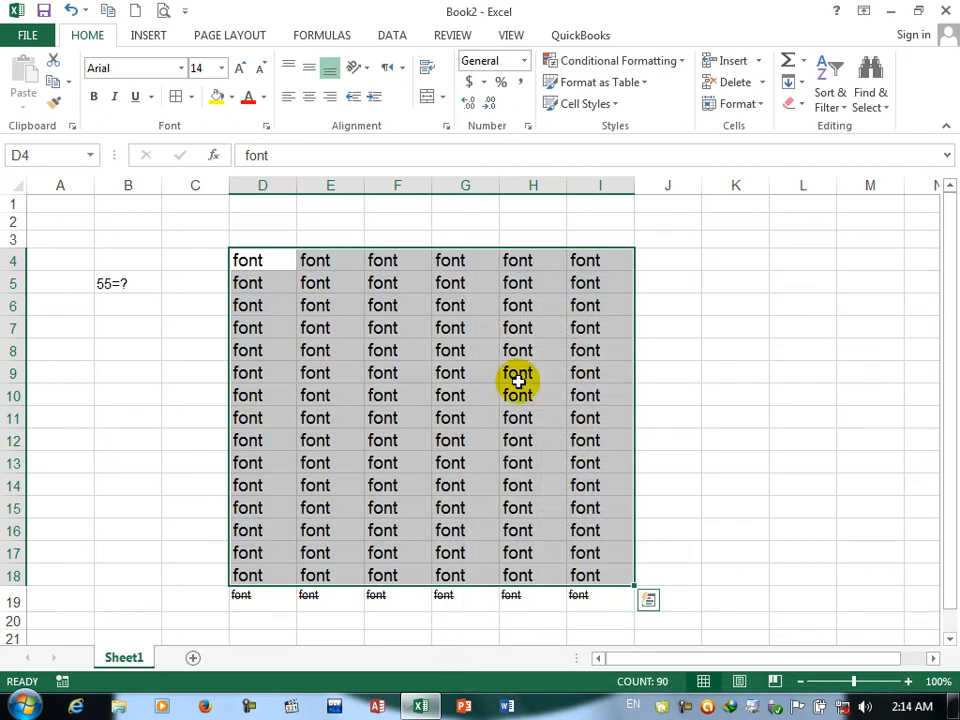
# Fill D4:I18 with a thin horizontal crosshatch pattern in standard green.
pyautogui.click(446, 126)
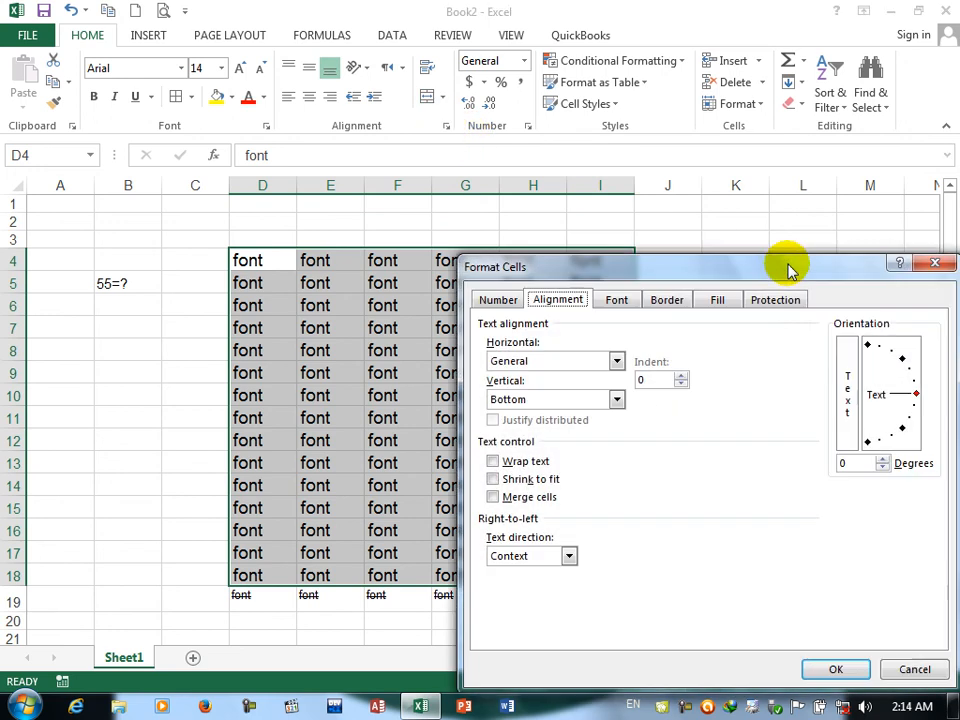
pyautogui.click(721, 302)
pyautogui.click(801, 345)
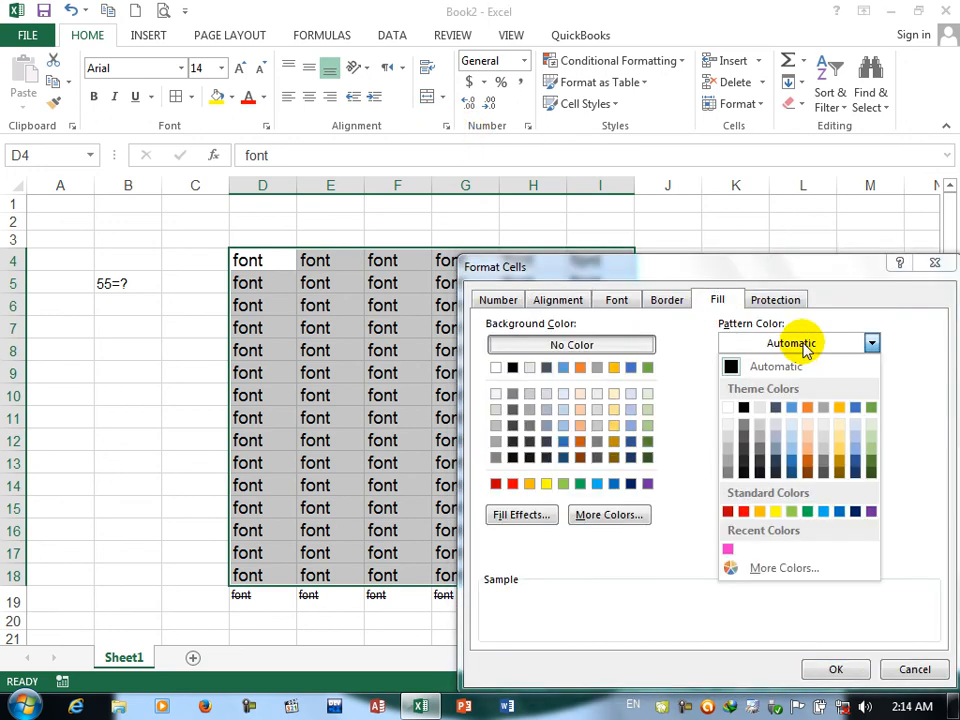
pyautogui.click(807, 511)
pyautogui.click(766, 384)
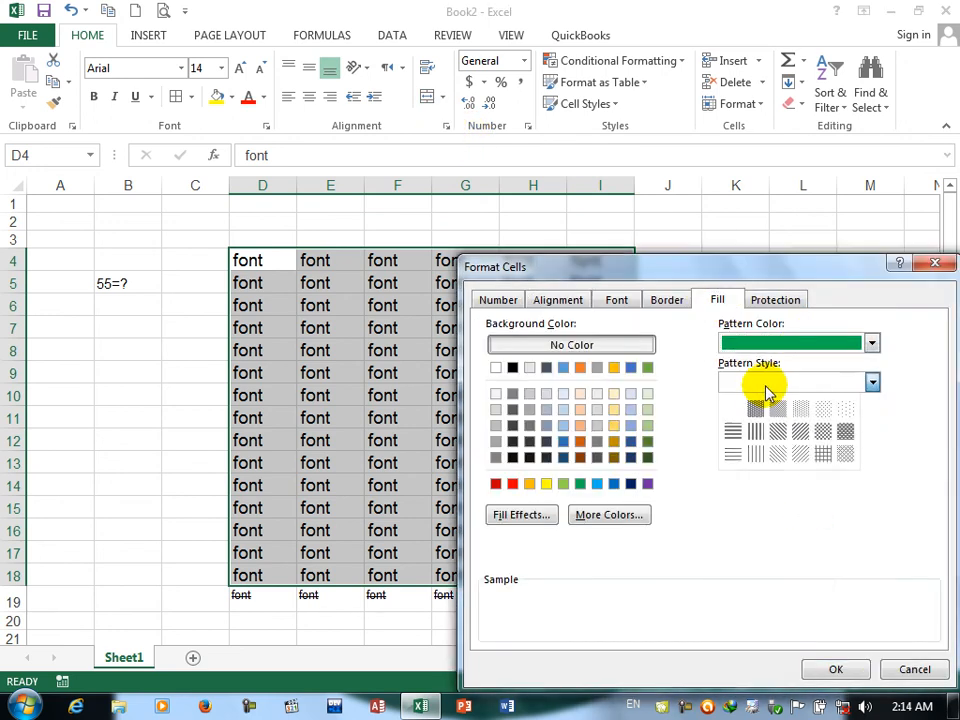
pyautogui.click(826, 457)
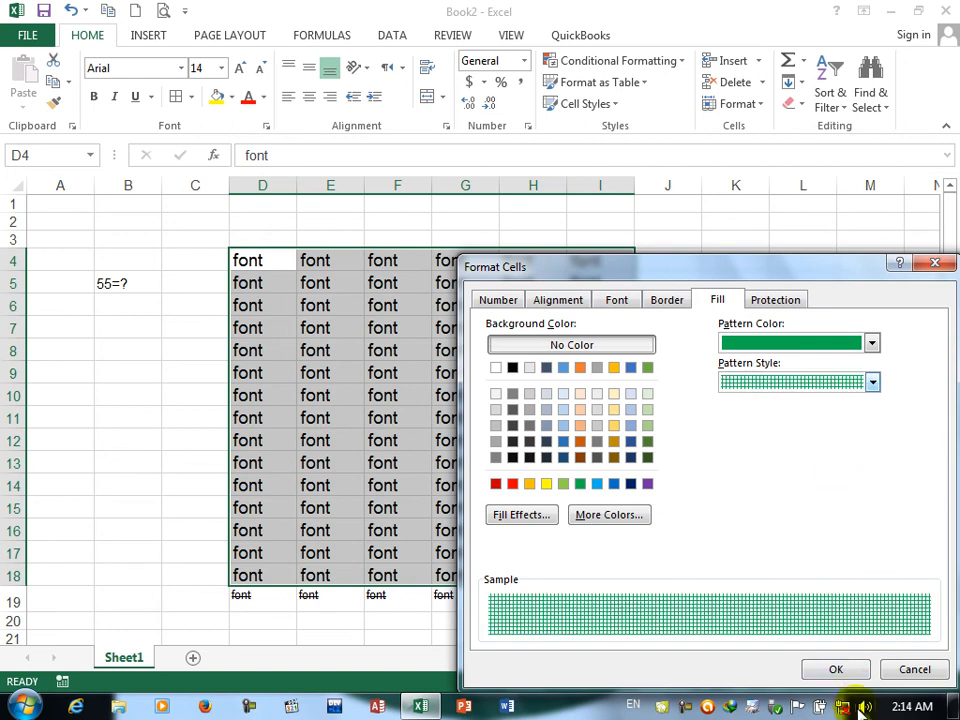
pyautogui.click(852, 670)
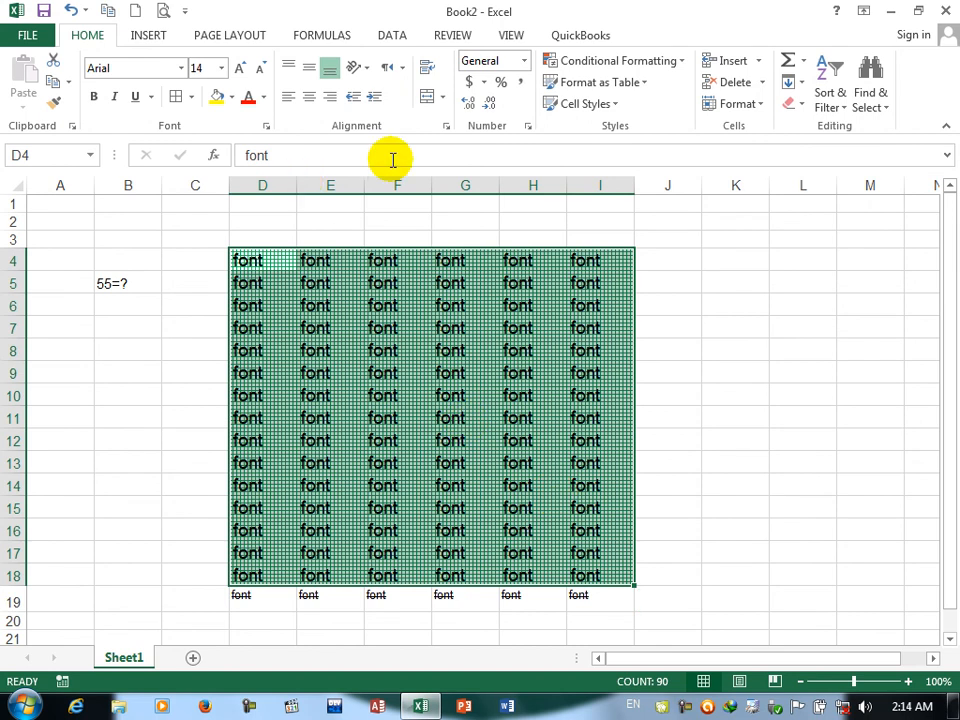
# Change the fill pattern style of D4:I18 to vertical stripes.
pyautogui.click(446, 126)
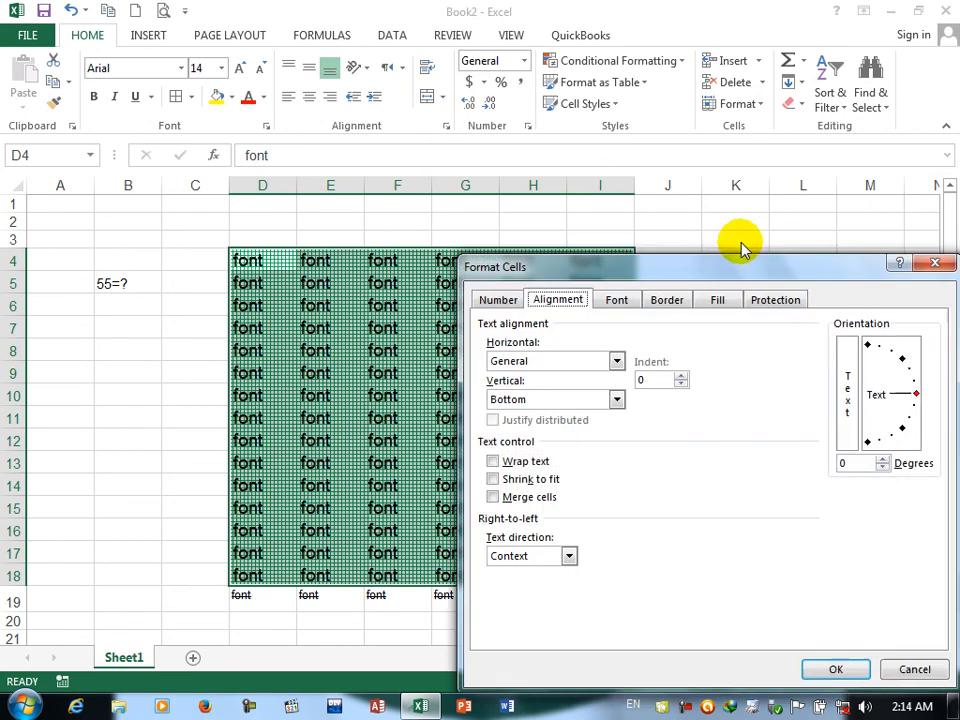
pyautogui.click(717, 300)
pyautogui.click(800, 381)
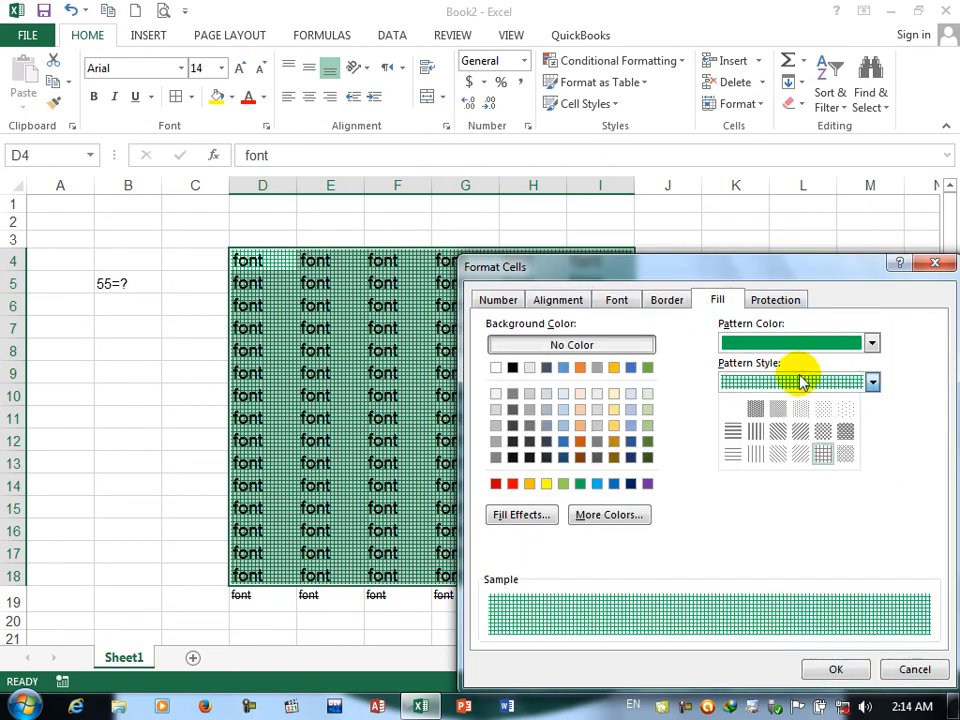
pyautogui.click(757, 433)
pyautogui.click(835, 668)
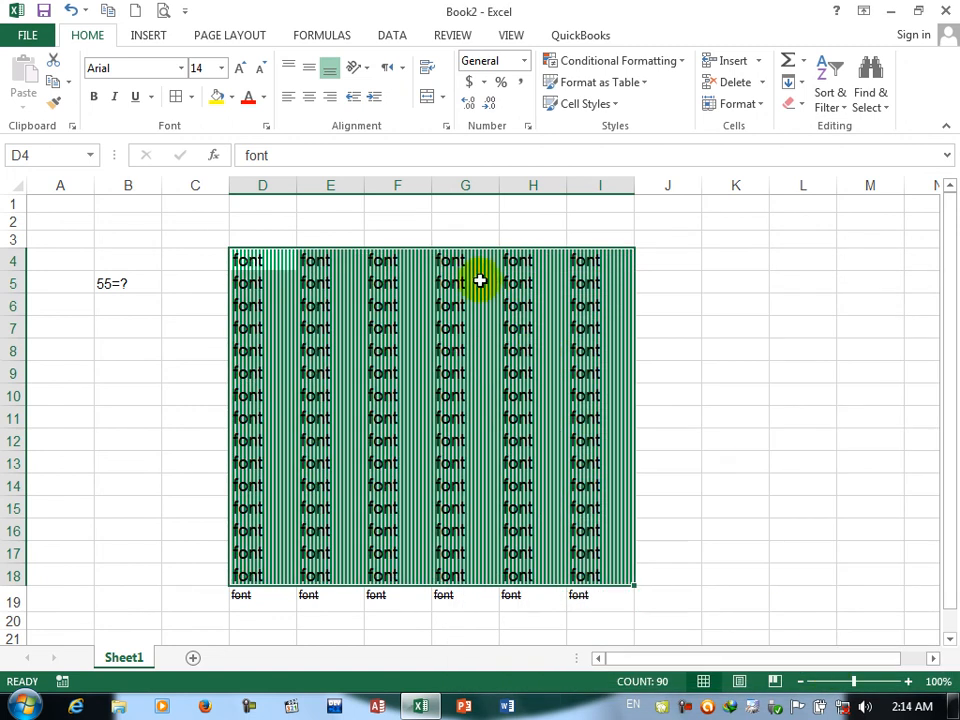
# Examine the Protection and Number categories of the cell format settings for D4:I18, and cancel the dialog.
pyautogui.click(446, 128)
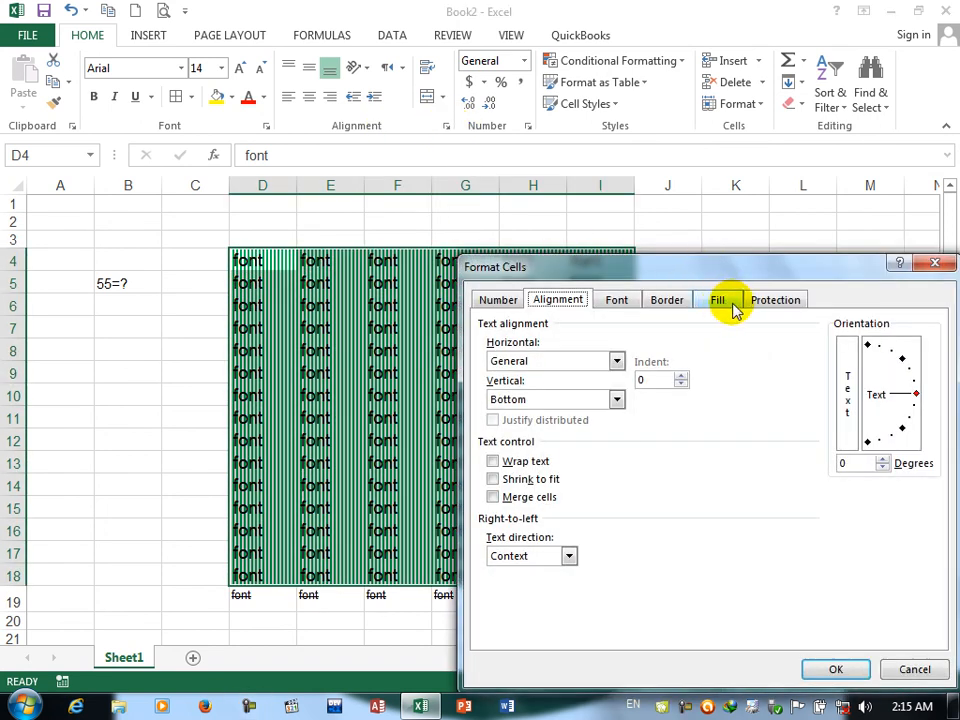
pyautogui.click(799, 302)
pyautogui.click(508, 300)
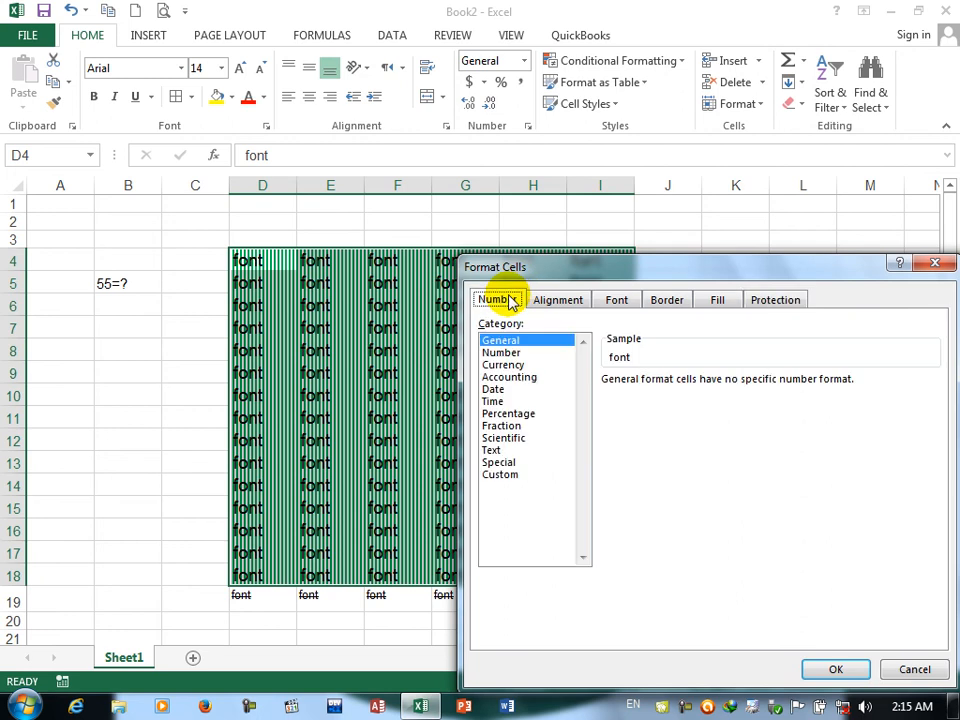
pyautogui.click(910, 669)
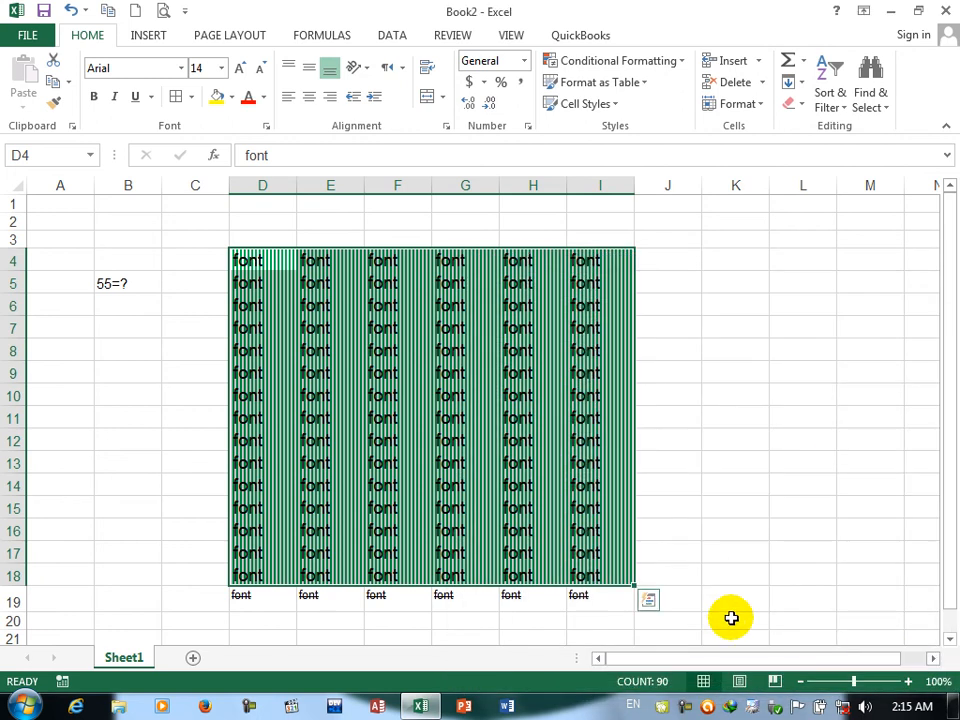